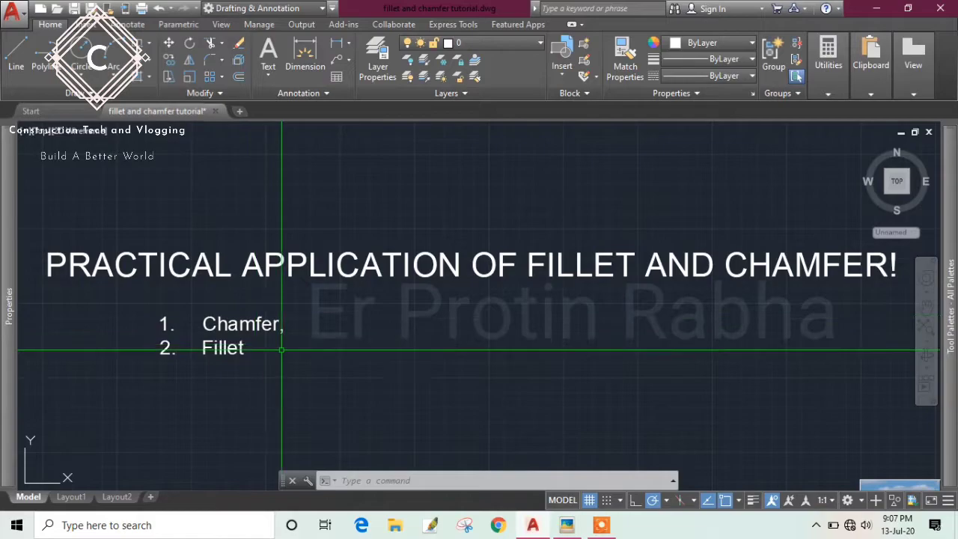
# Step: Pan and zoom away from the title text toward the culvert photos
pyautogui.moveTo(378, 383)
pyautogui.mouseDown(button='middle')
pyautogui.moveTo(383, 390)
pyautogui.moveTo(335, 341)
pyautogui.mouseUp(button='middle')
pyautogui.scroll(-3, 335, 340)
pyautogui.moveTo(582, 363); pyautogui.dragTo(401, 284, button='middle')
pyautogui.scroll(5, 330, 395)
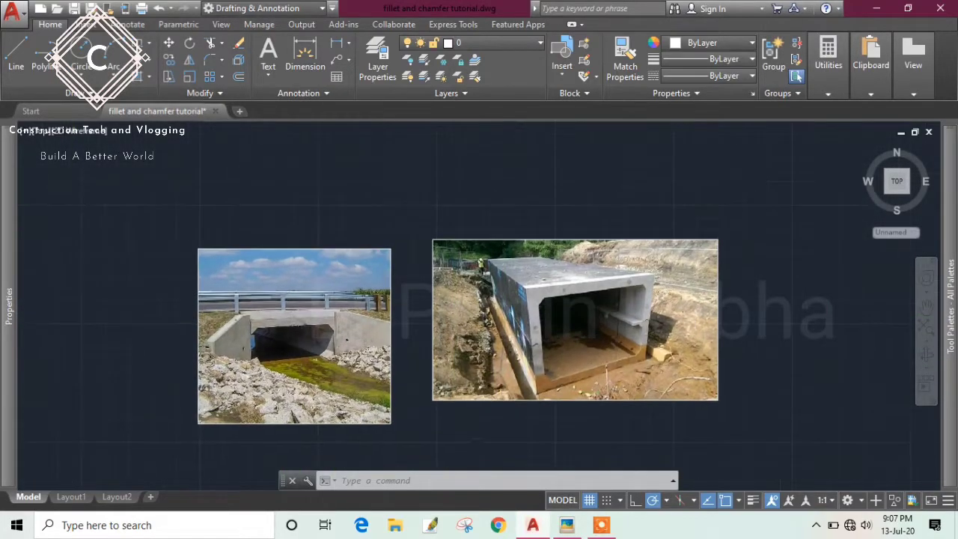
pyautogui.scroll(2, 330, 394)
pyautogui.moveTo(526, 377); pyautogui.dragTo(271, 423, button='middle')
pyautogui.scroll(3, 409, 351)
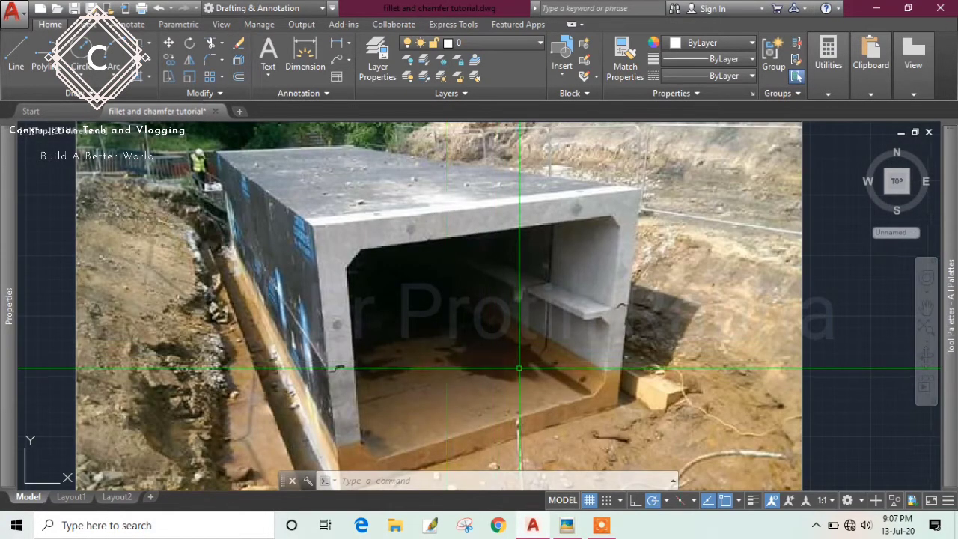
pyautogui.scroll(1, 409, 352)
pyautogui.scroll(-2, 524, 359)
# Step: Frame the two concrete culvert photos side by side in close view
pyautogui.moveTo(491, 378); pyautogui.dragTo(480, 367, button='middle')
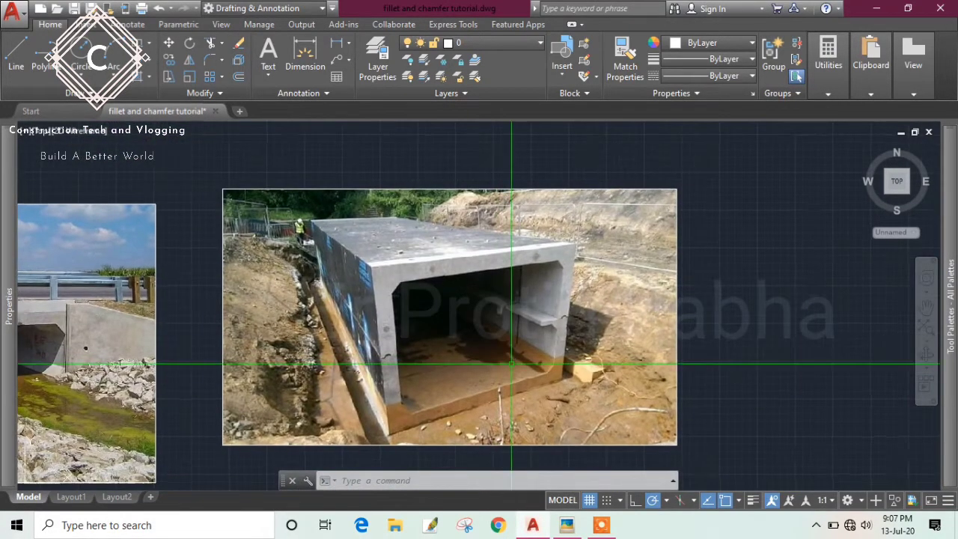
pyautogui.moveTo(486, 334); pyautogui.dragTo(460, 346, button='middle')
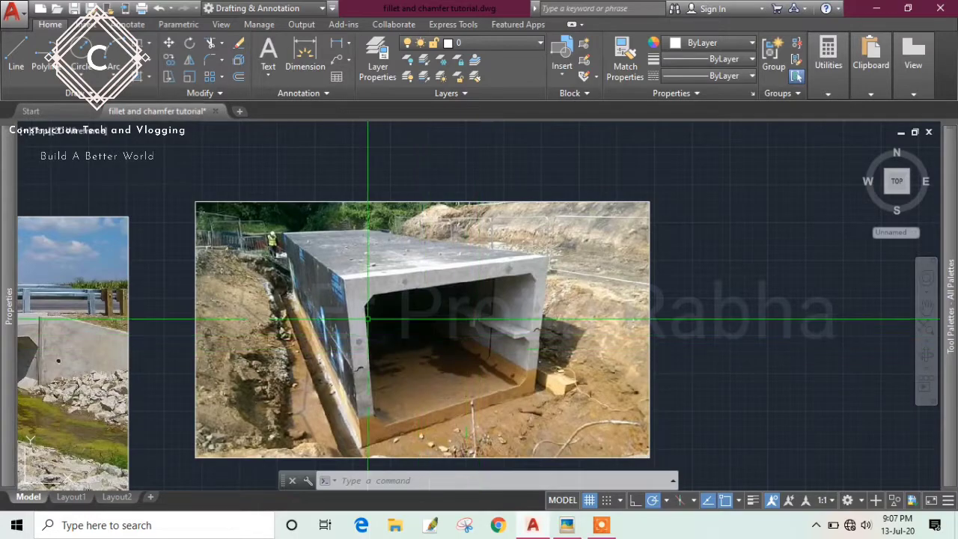
pyautogui.moveTo(460, 320); pyautogui.dragTo(791, 313, button='middle')
pyautogui.scroll(2, 327, 345)
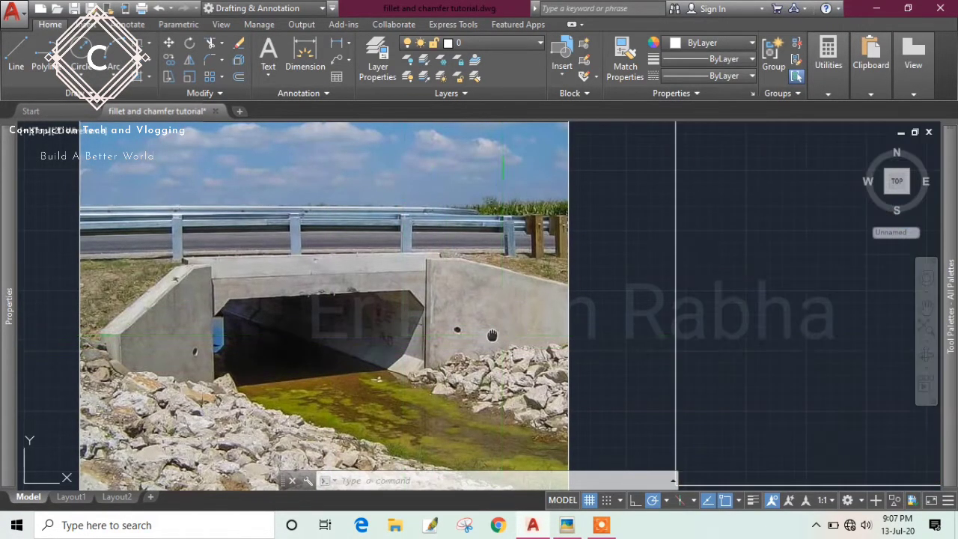
pyautogui.moveTo(503, 335); pyautogui.dragTo(423, 336, button='middle')
pyautogui.scroll(2, 361, 319)
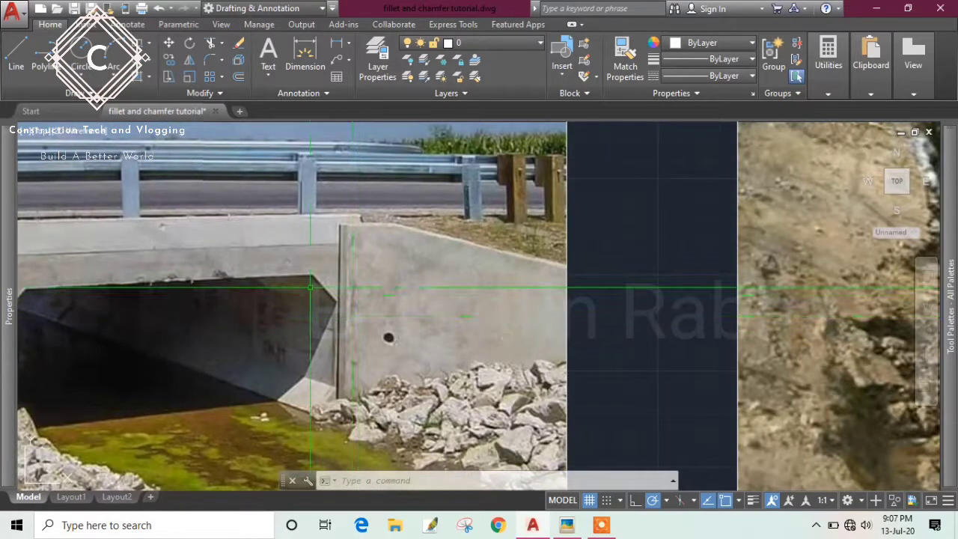
pyautogui.scroll(-2, 325, 296)
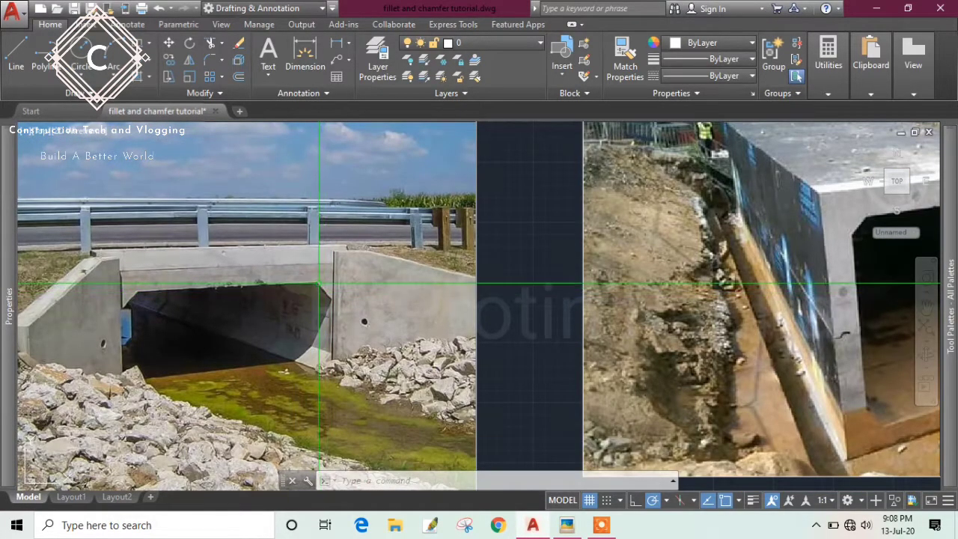
pyautogui.click(604, 525)
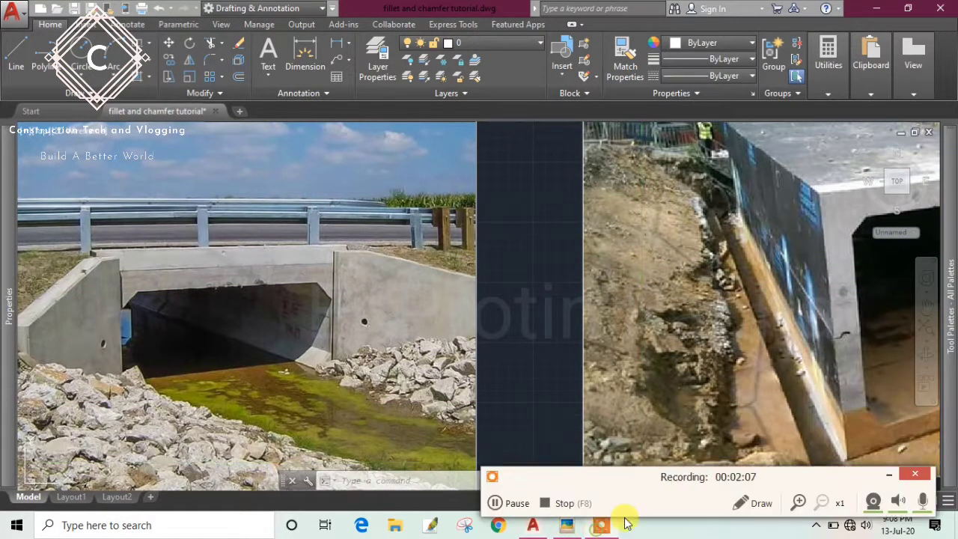
pyautogui.click(747, 504)
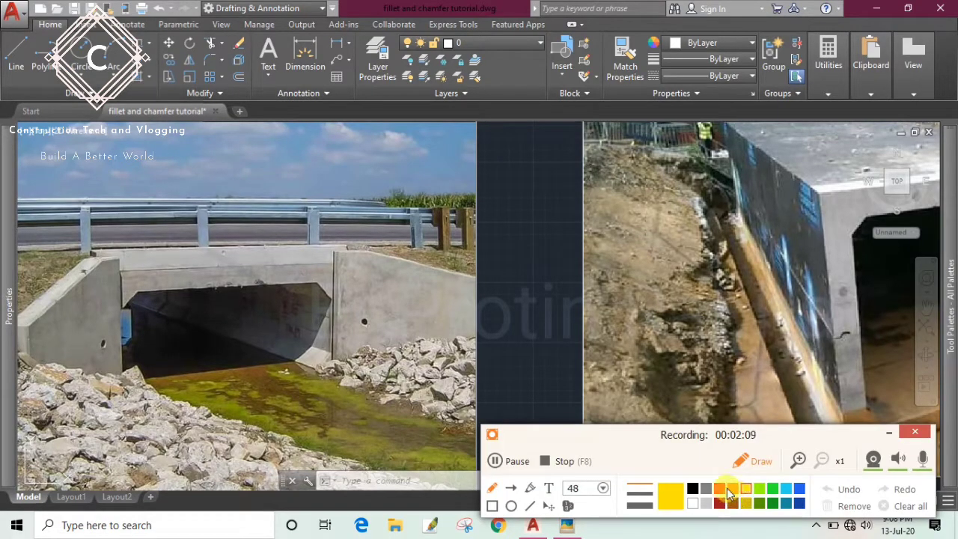
pyautogui.click(721, 490)
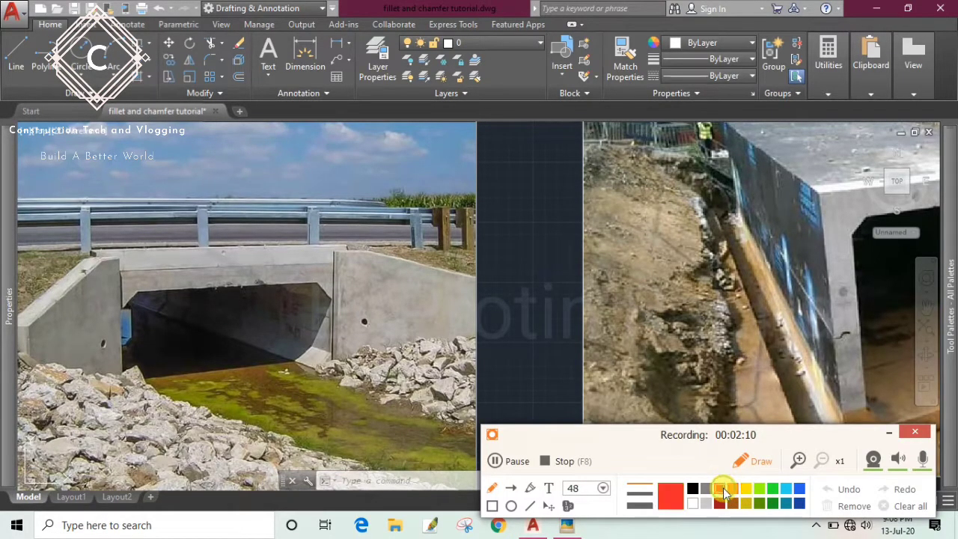
pyautogui.click(491, 506)
pyautogui.moveTo(308, 274); pyautogui.dragTo(342, 309)
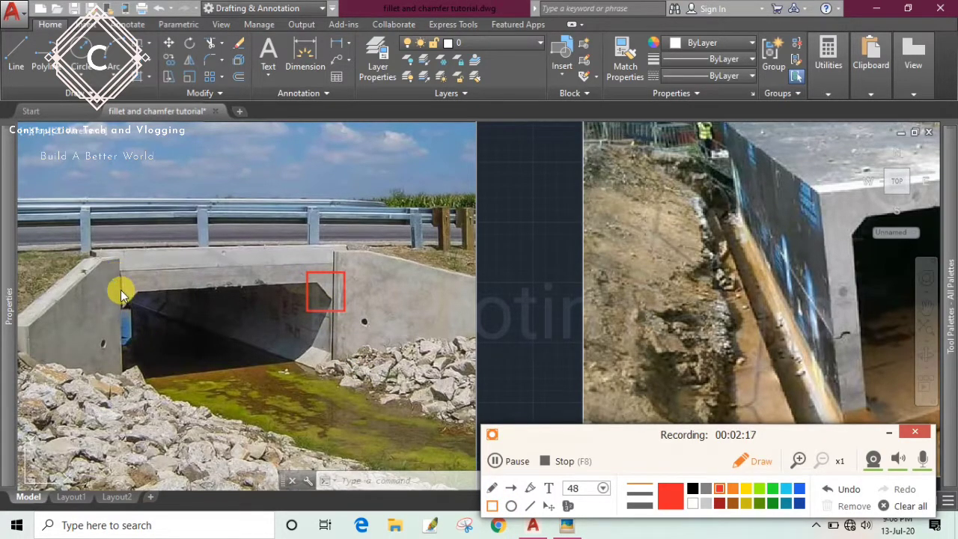
pyautogui.moveTo(117, 288); pyautogui.dragTo(150, 314)
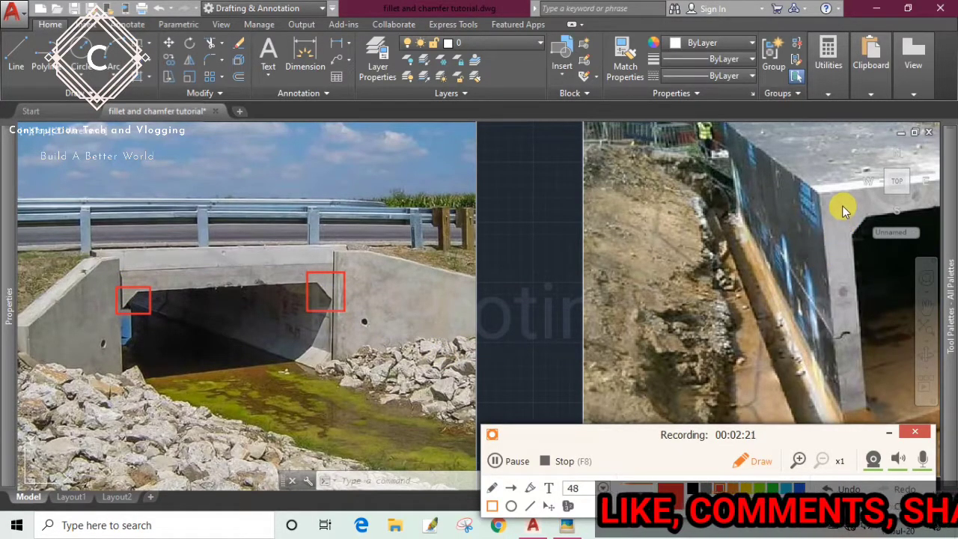
pyautogui.moveTo(838, 201); pyautogui.dragTo(883, 255)
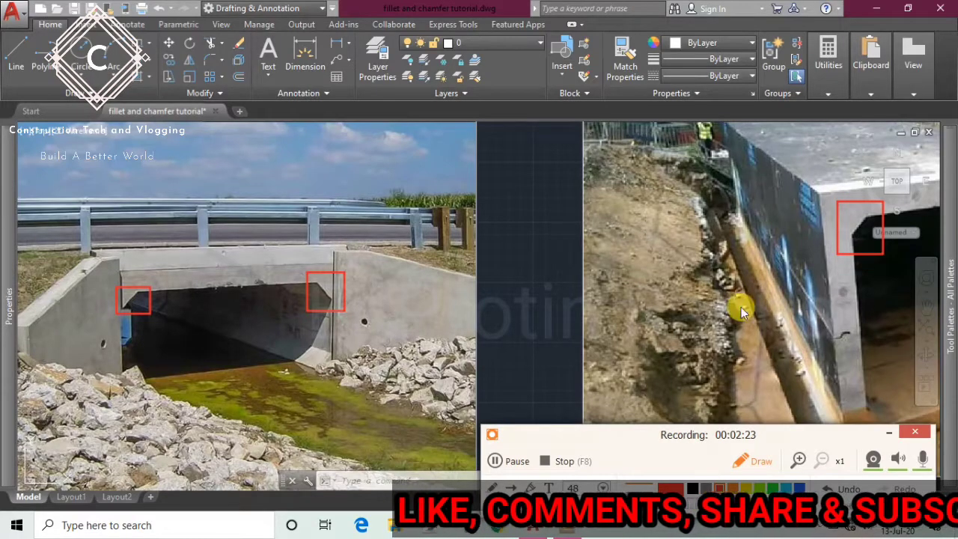
pyautogui.click(755, 462)
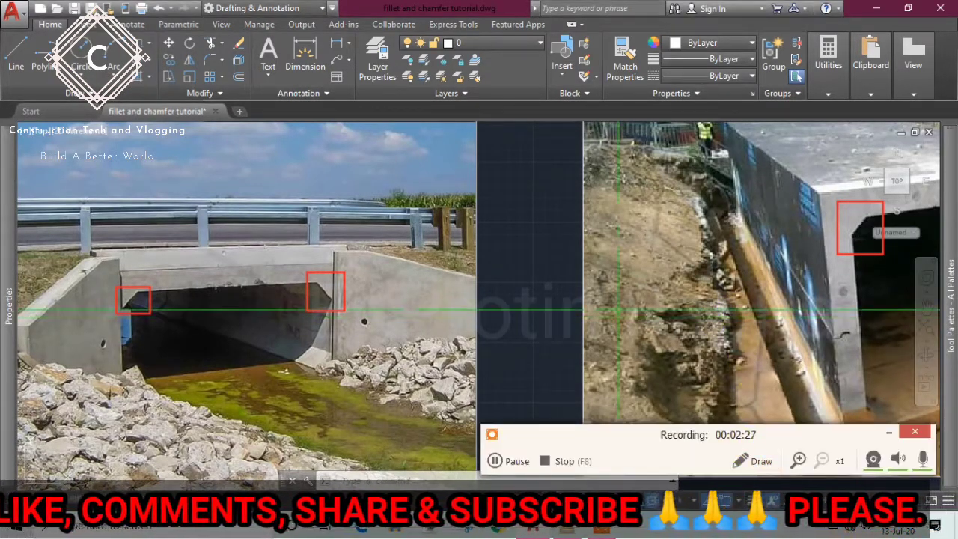
pyautogui.moveTo(646, 308); pyautogui.dragTo(341, 322, button='middle')
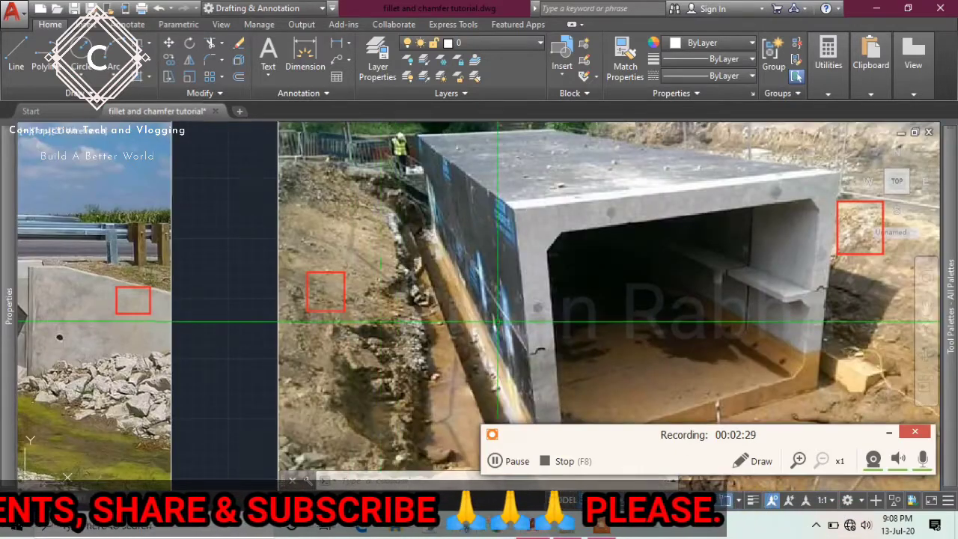
pyautogui.moveTo(721, 297); pyautogui.dragTo(753, 327, button='middle')
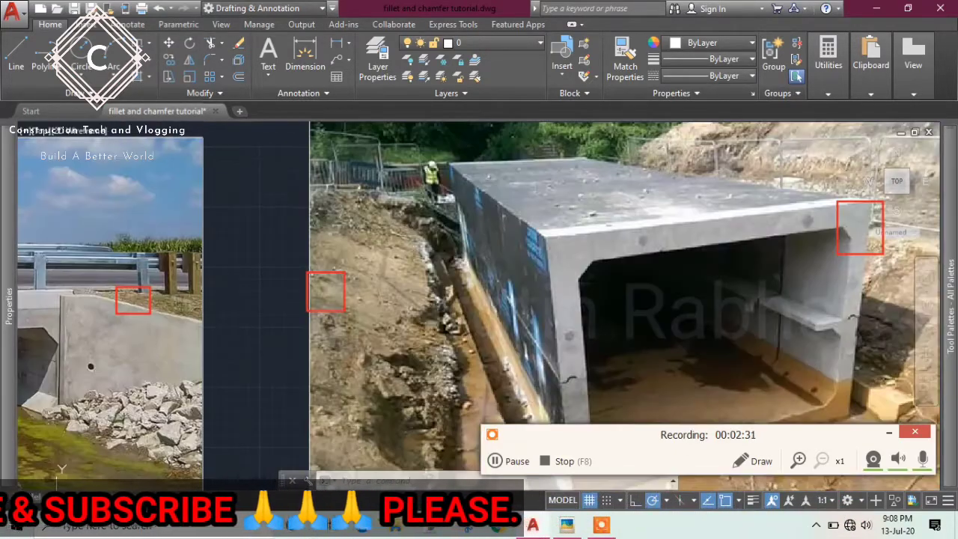
pyautogui.click(752, 461)
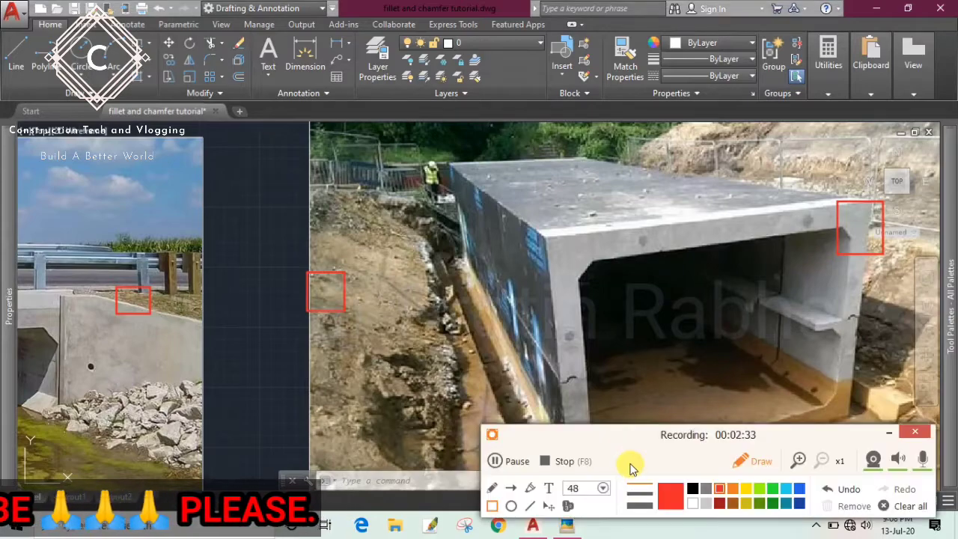
pyautogui.click(492, 506)
pyautogui.moveTo(568, 253); pyautogui.dragTo(607, 297)
pyautogui.moveTo(812, 198); pyautogui.dragTo(861, 255)
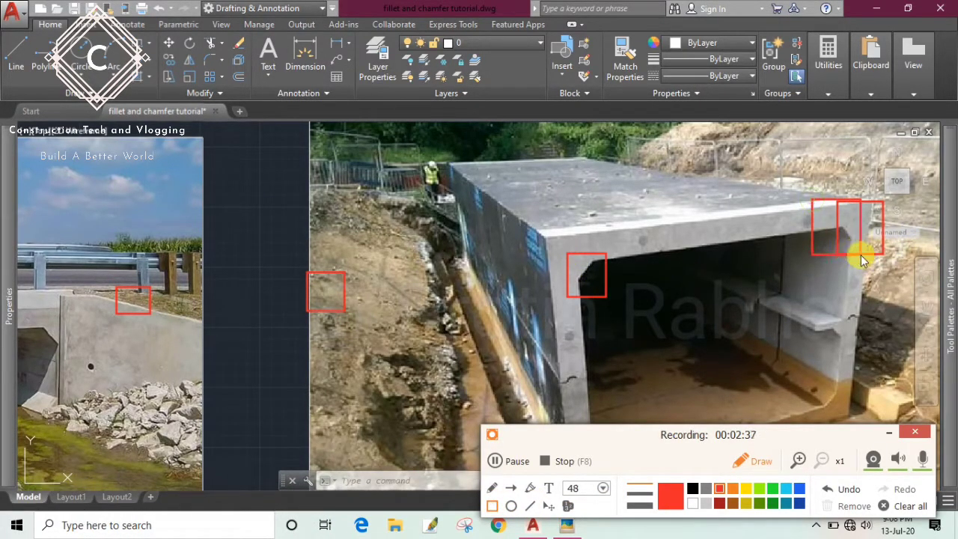
pyautogui.click(905, 509)
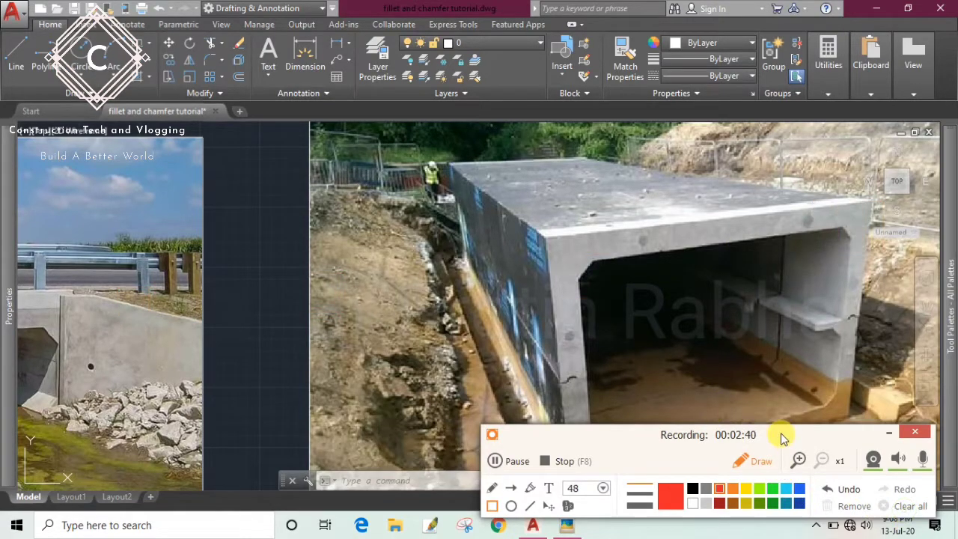
pyautogui.click(757, 465)
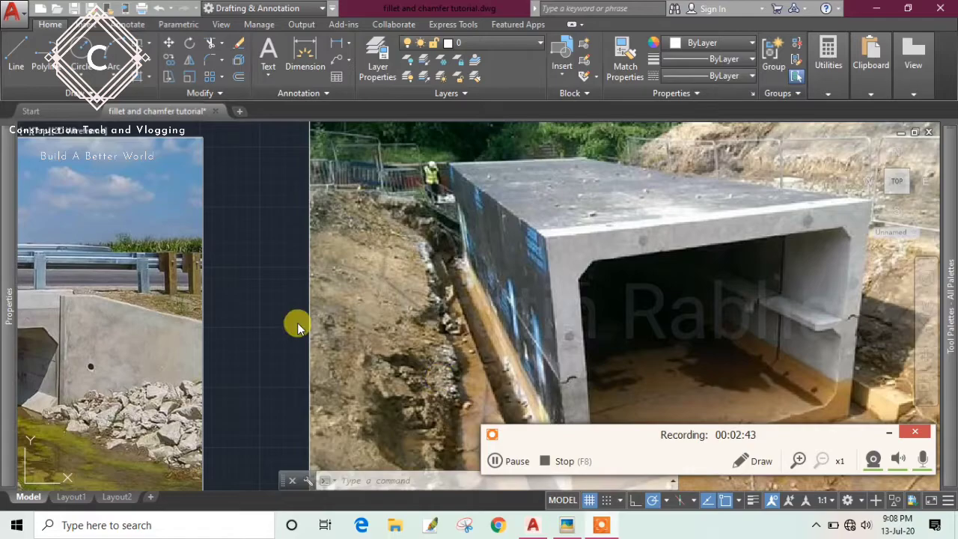
# Step: Zoom out, recentre on both photos, then zoom in on the bridge culvert's chamfered opening
pyautogui.scroll(-2, 297, 322)
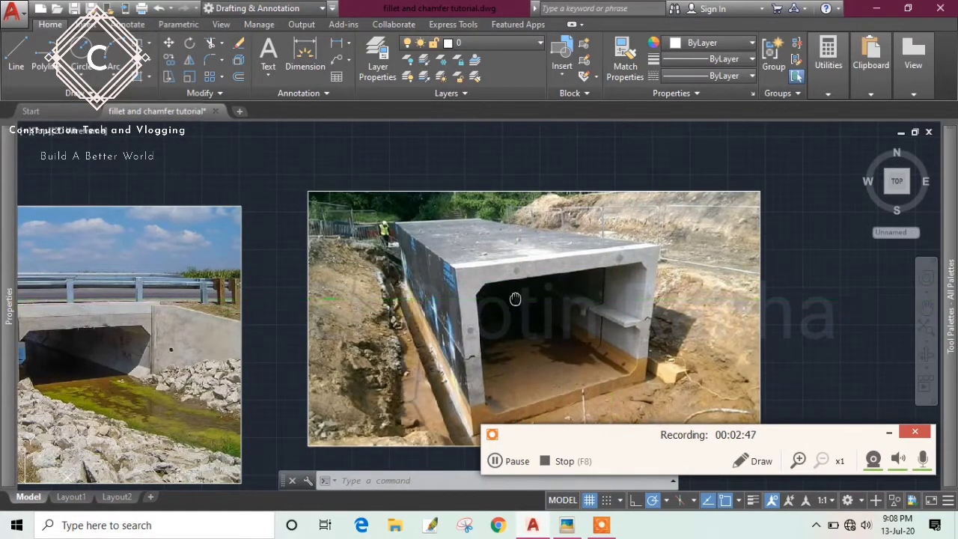
pyautogui.moveTo(315, 304); pyautogui.dragTo(455, 296, button='middle')
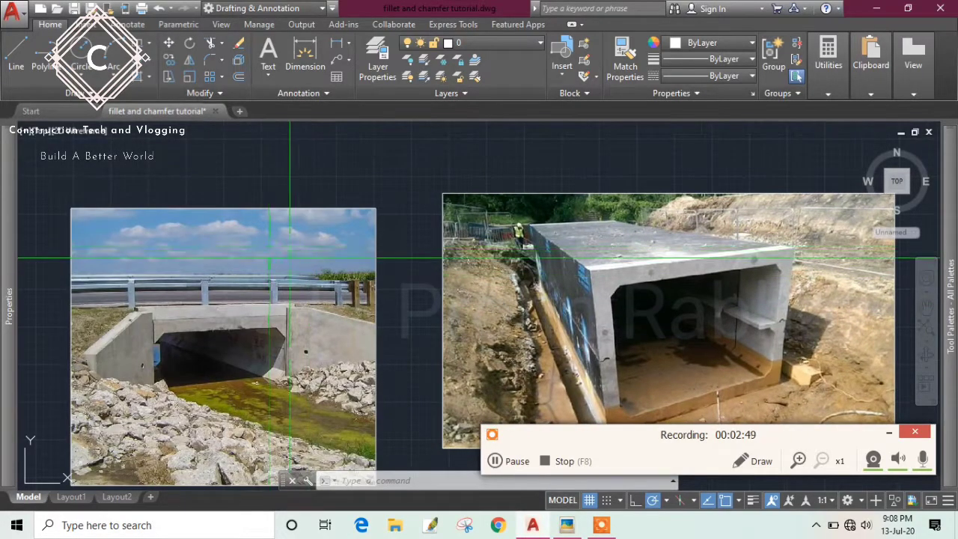
pyautogui.scroll(4, 277, 327)
pyautogui.scroll(-4, 277, 328)
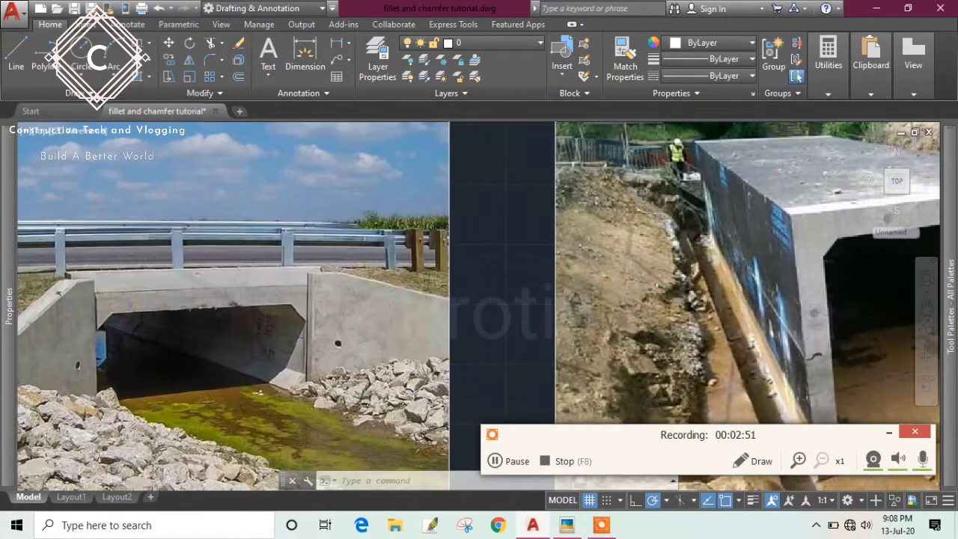
pyautogui.moveTo(277, 328); pyautogui.dragTo(374, 397, button='middle')
pyautogui.moveTo(300, 307); pyautogui.dragTo(353, 343, button='middle')
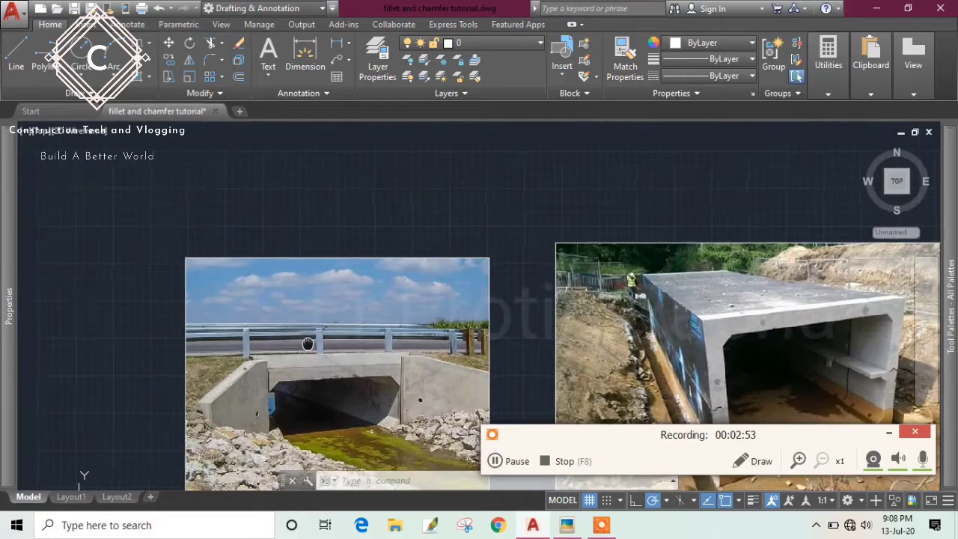
pyautogui.moveTo(301, 384); pyautogui.dragTo(317, 364, button='middle')
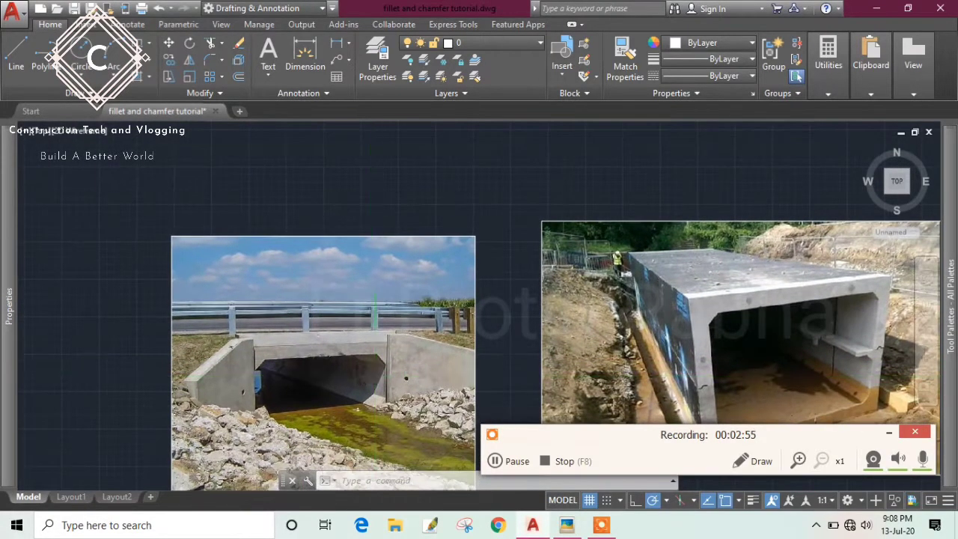
pyautogui.scroll(4, 359, 337)
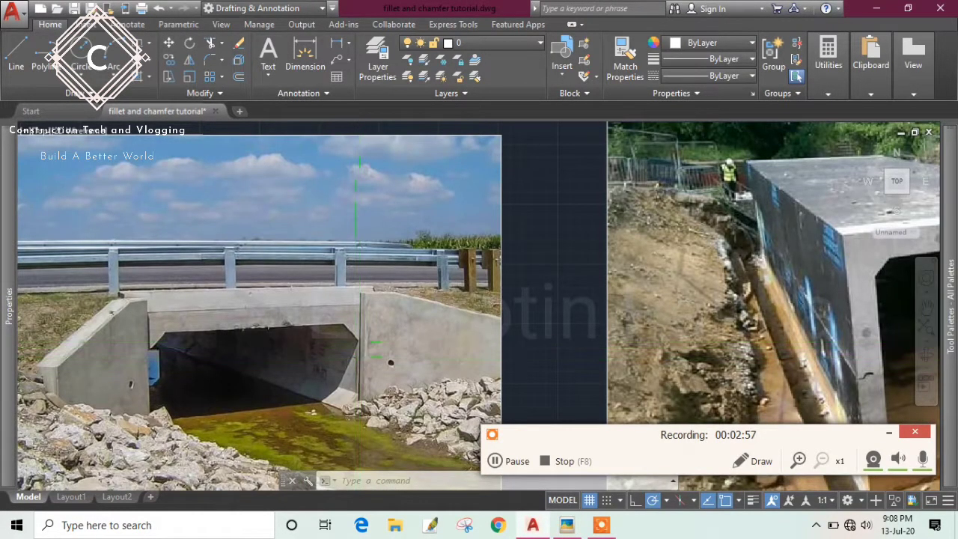
pyautogui.scroll(2, 359, 352)
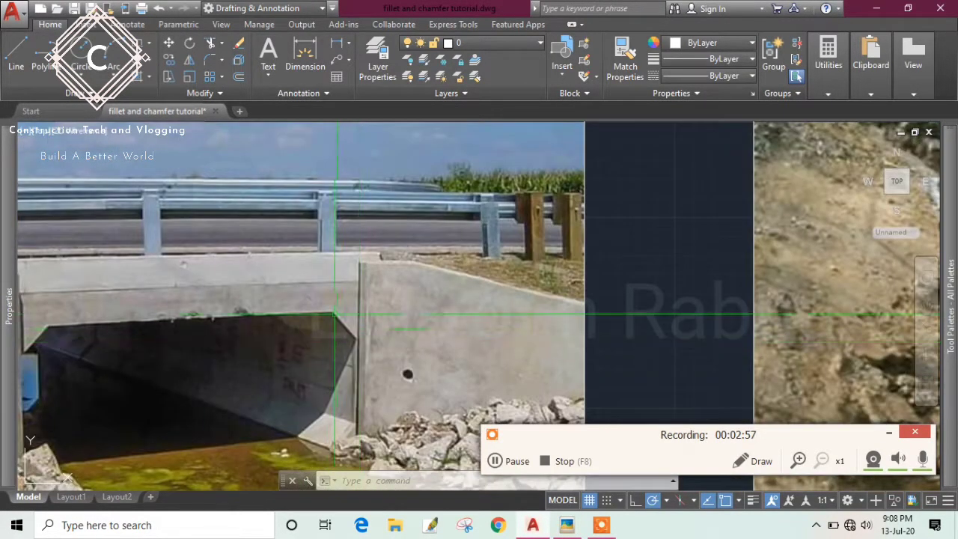
pyautogui.click(754, 462)
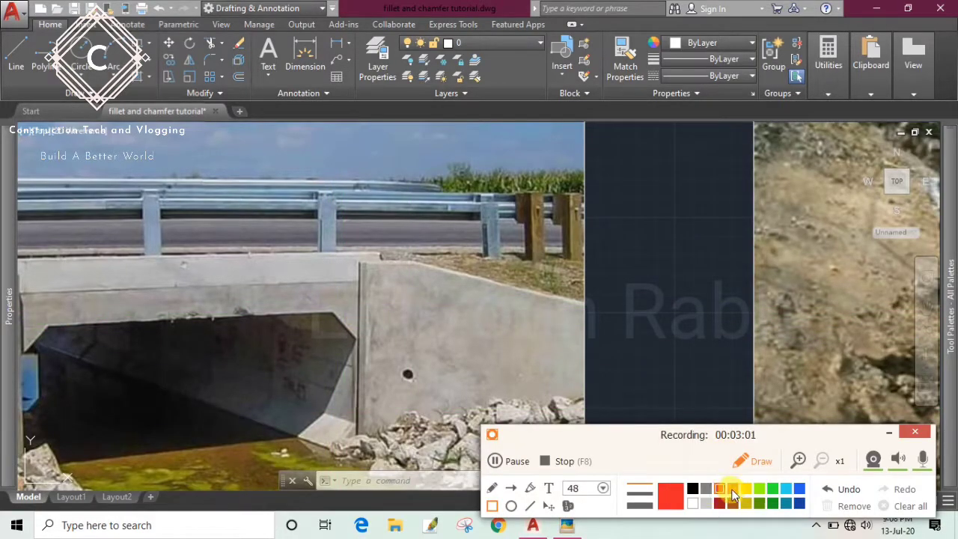
pyautogui.click(733, 489)
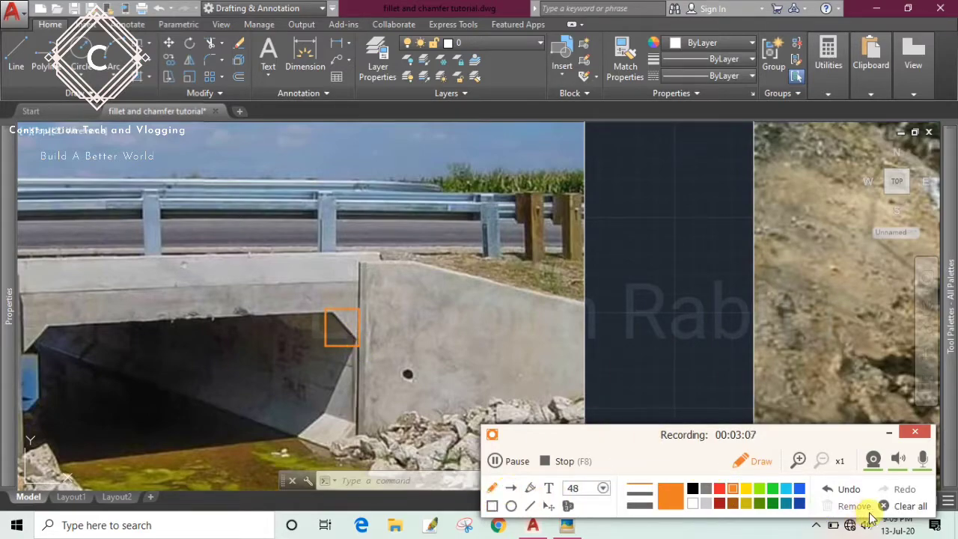
pyautogui.click(893, 508)
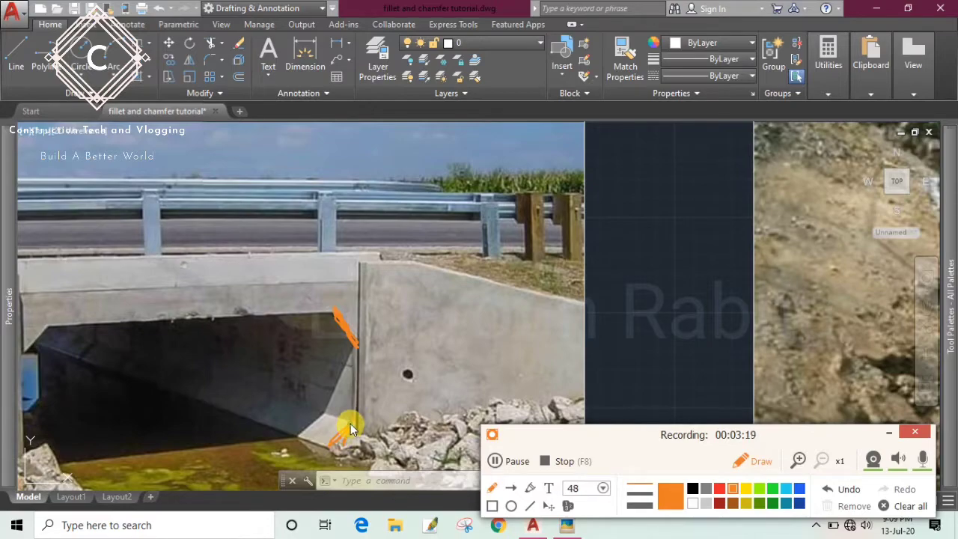
pyautogui.moveTo(350, 424); pyautogui.dragTo(164, 366)
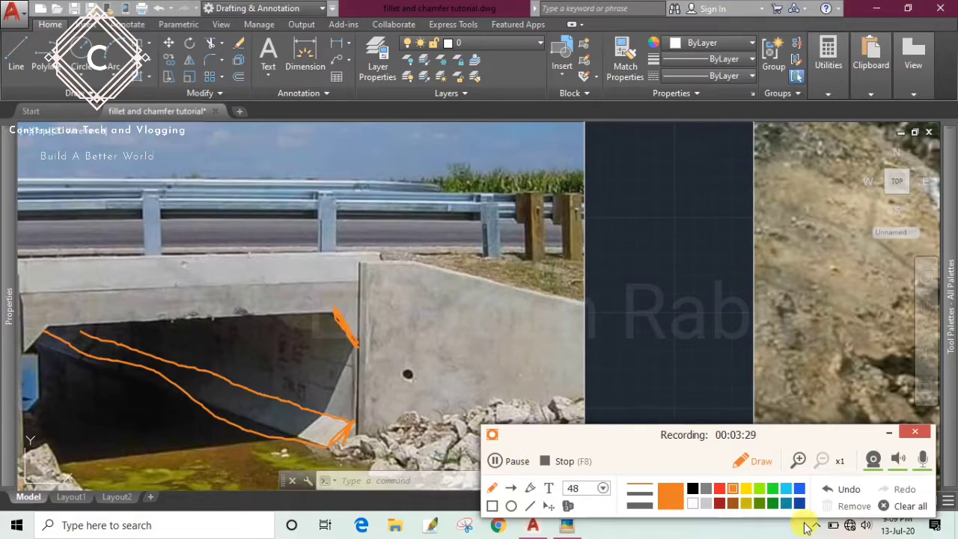
pyautogui.click(911, 507)
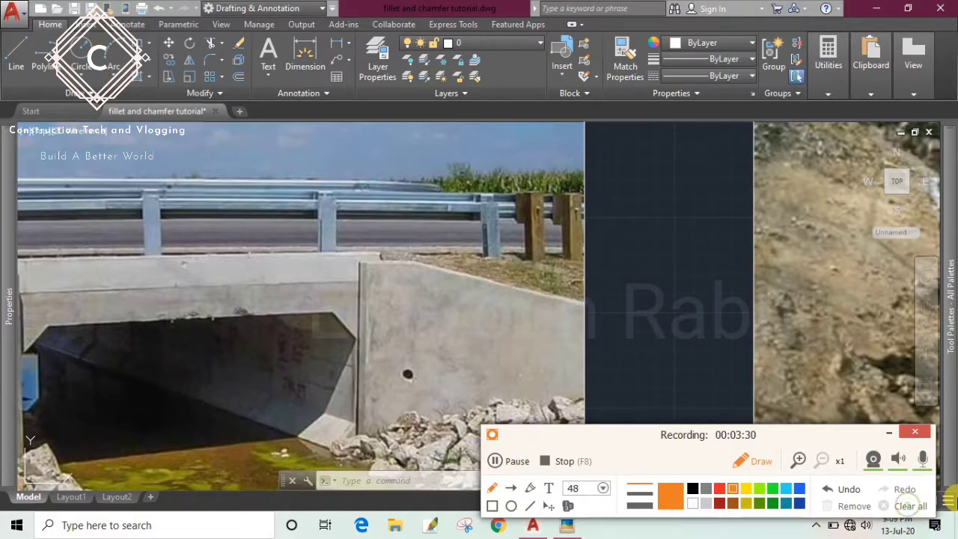
pyautogui.click(761, 463)
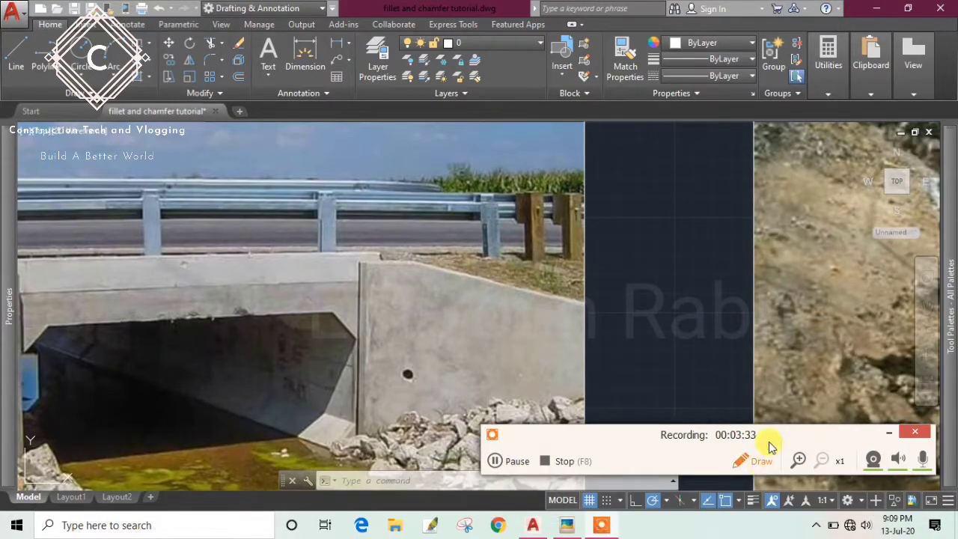
# Step: Zoom in on the 'PRACTICAL APPLICATION OF FILLET AND CHAMFER!' title with its 1. Chamfer, 2. Fillet list
pyautogui.scroll(-5, 638, 336)
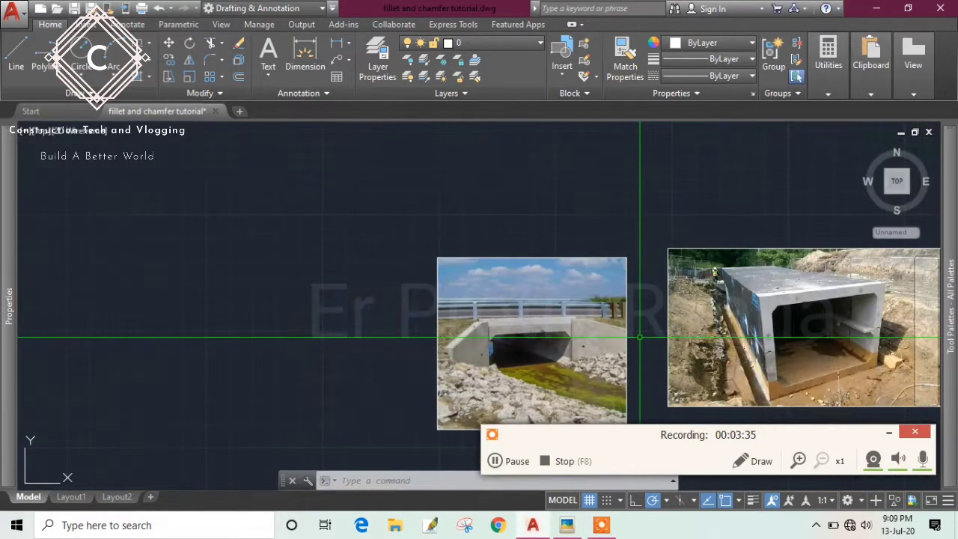
pyautogui.scroll(-4, 524, 337)
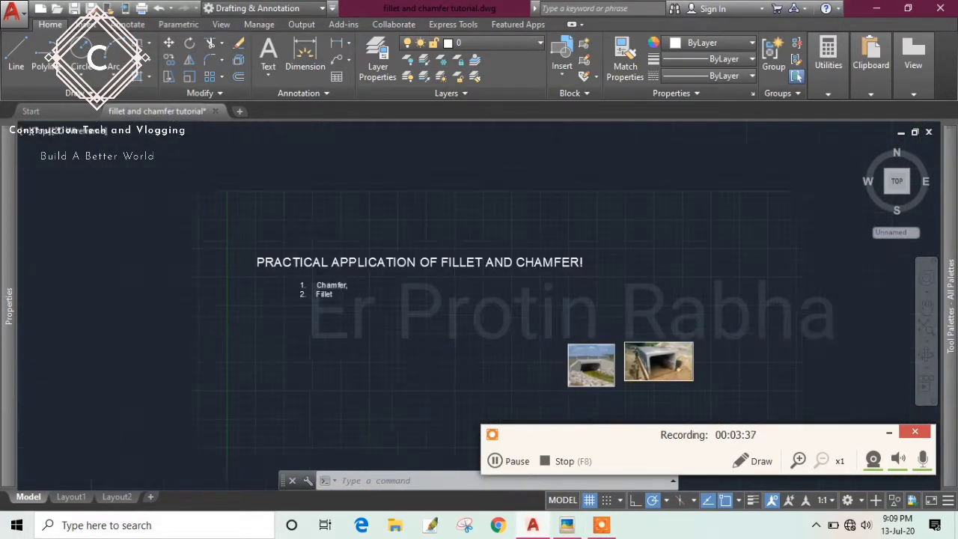
pyautogui.scroll(4, 424, 325)
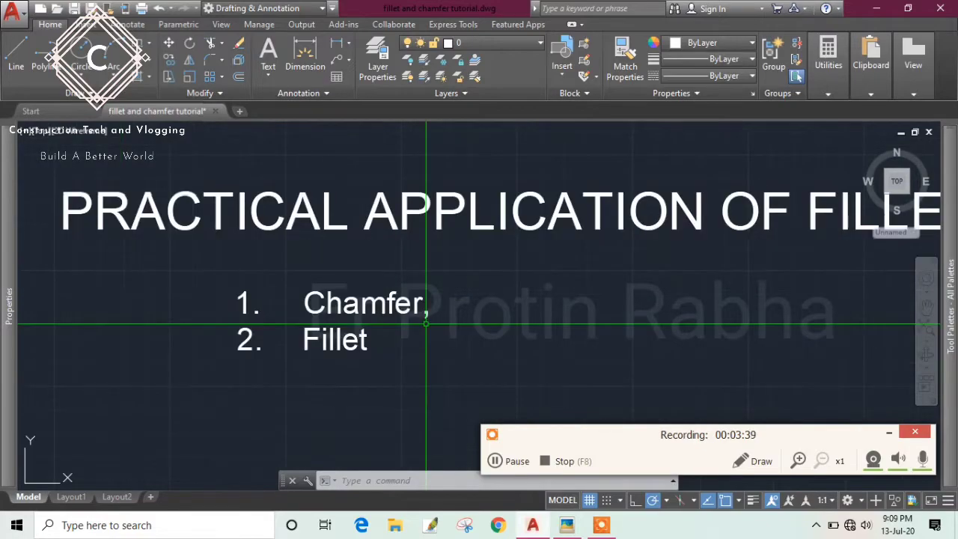
pyautogui.scroll(-4, 424, 325)
pyautogui.moveTo(424, 325); pyautogui.dragTo(343, 264, button='middle')
pyautogui.scroll(4, 749, 398)
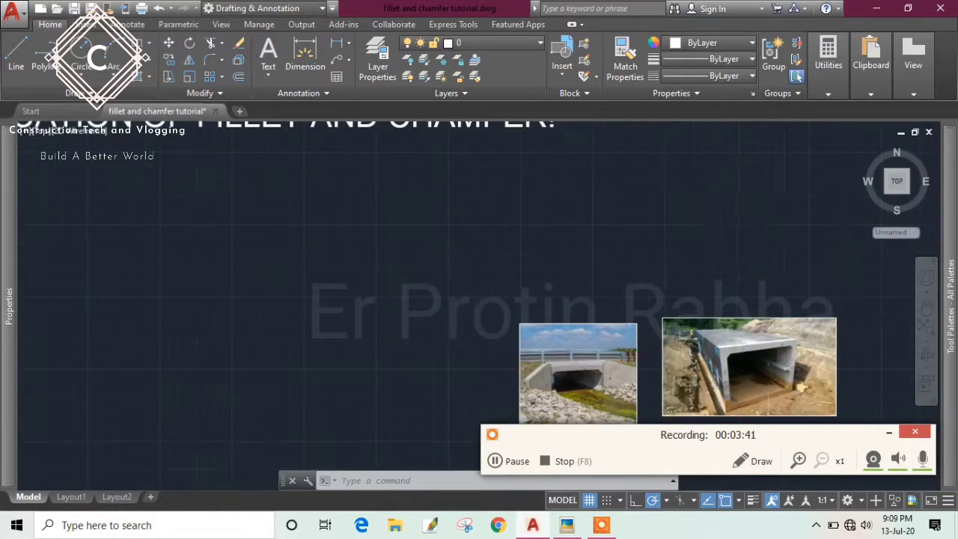
pyautogui.moveTo(725, 374); pyautogui.dragTo(672, 373, button='middle')
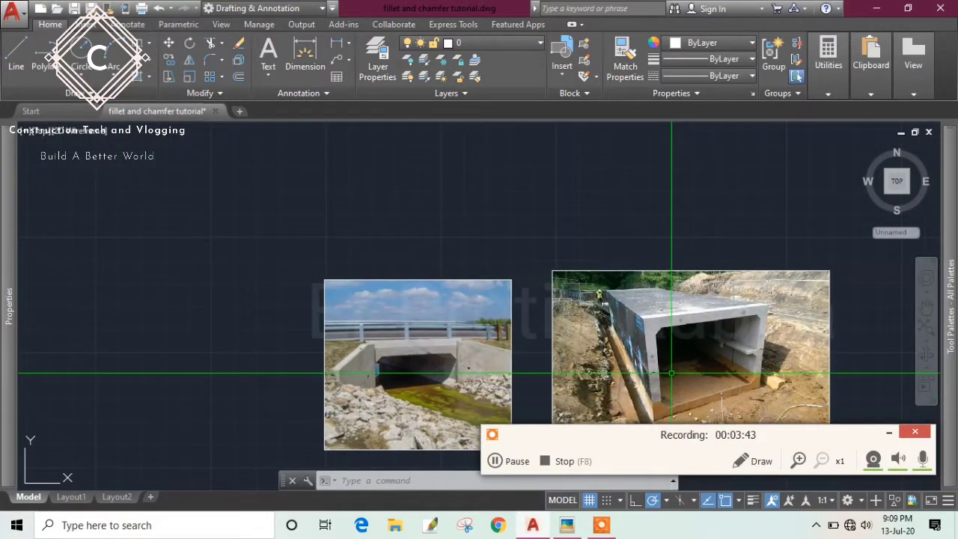
pyautogui.scroll(4, 644, 344)
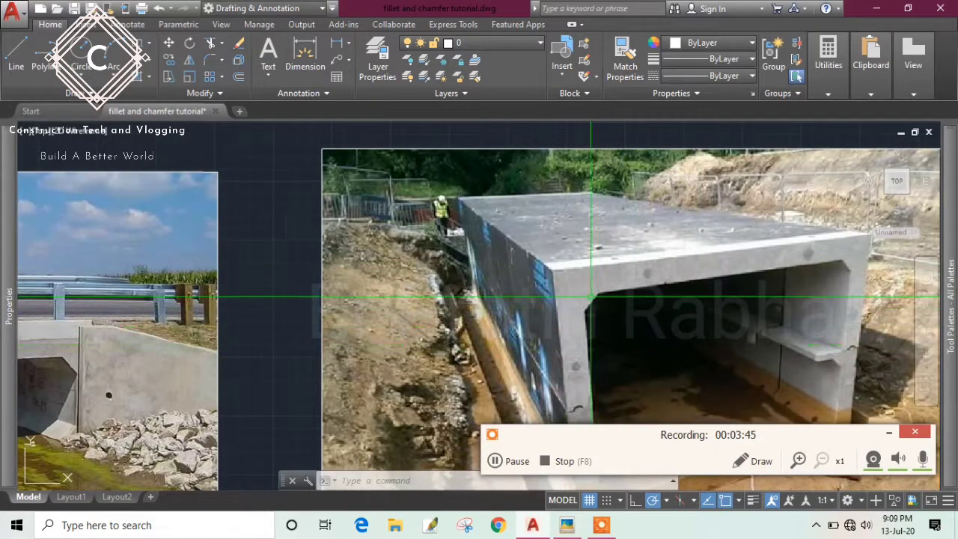
pyautogui.scroll(-8, 592, 297)
pyautogui.moveTo(517, 285); pyautogui.dragTo(592, 325, button='middle')
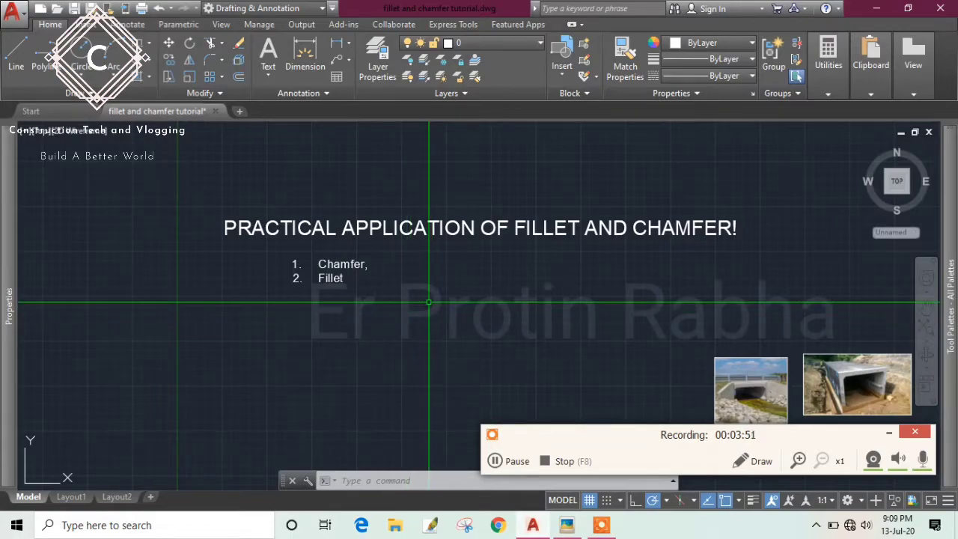
pyautogui.moveTo(462, 303); pyautogui.dragTo(393, 302, button='middle')
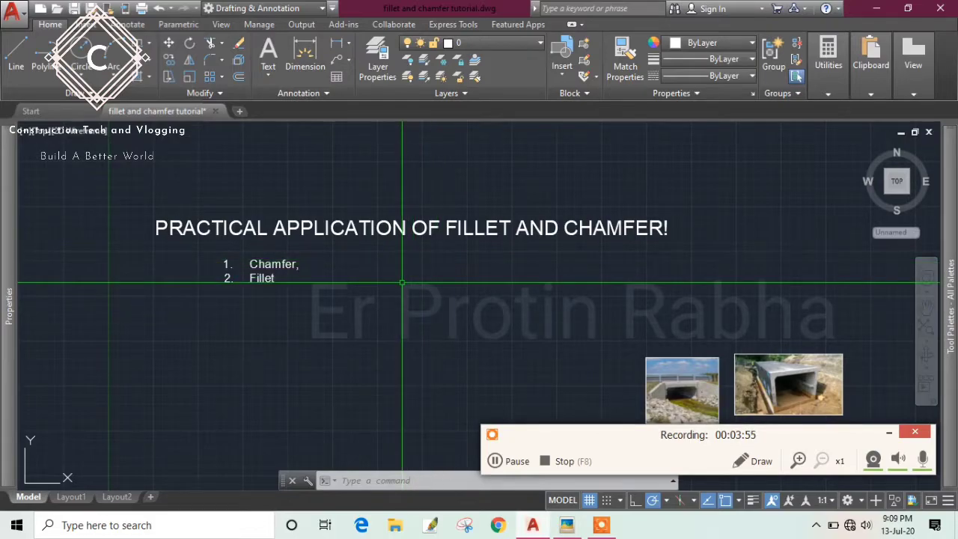
pyautogui.scroll(2, 331, 267)
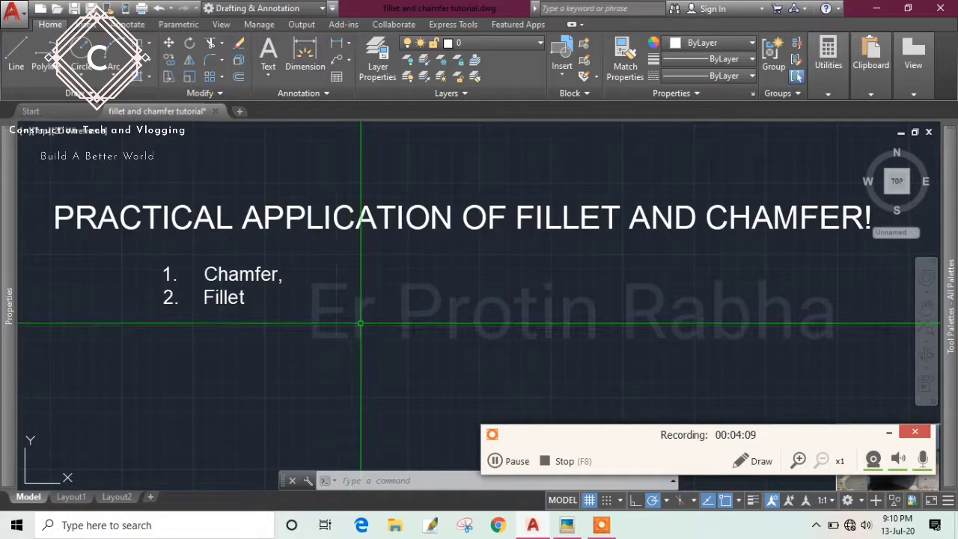
# Step: Draw a square rectangle with REC to the right of the Chamfer/Fillet list
pyautogui.write('e')
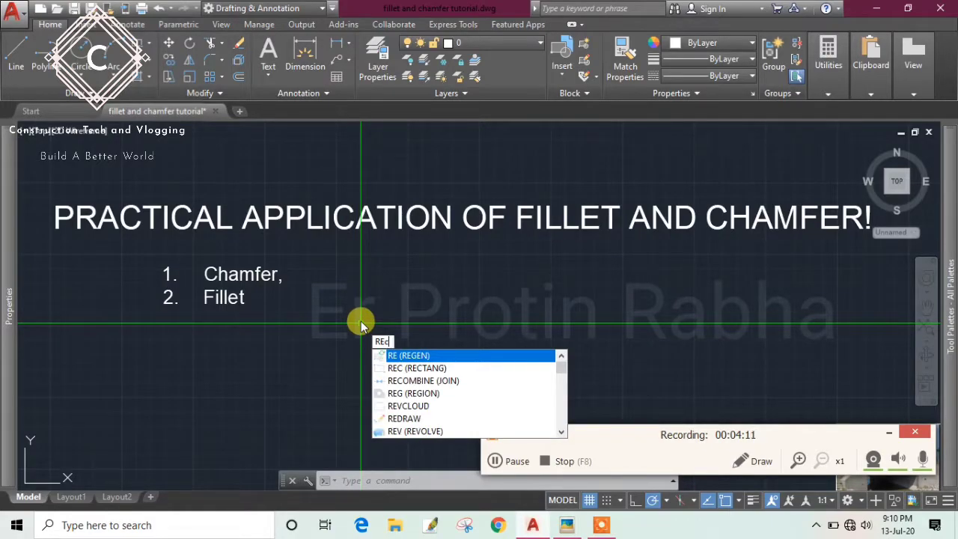
pyautogui.write('c')
pyautogui.press('Return')
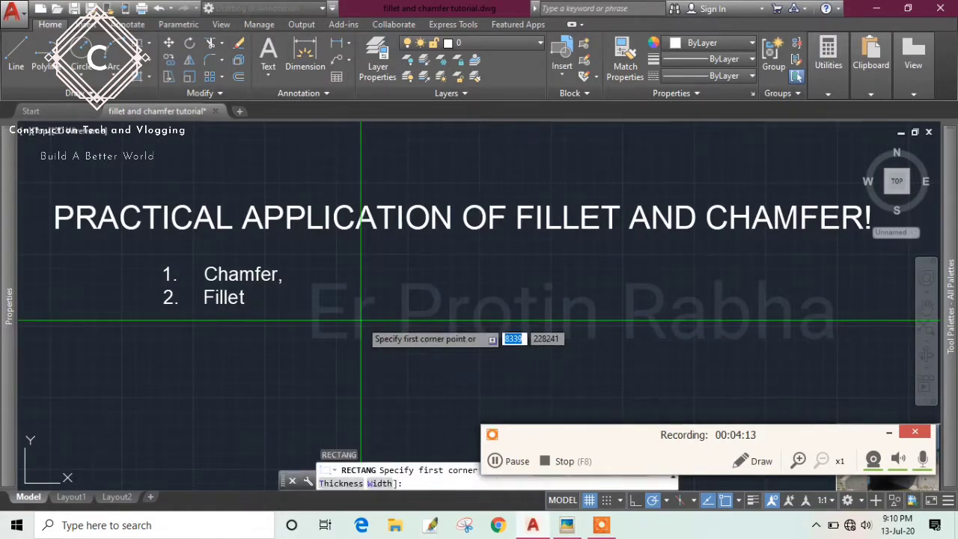
pyautogui.click(397, 266)
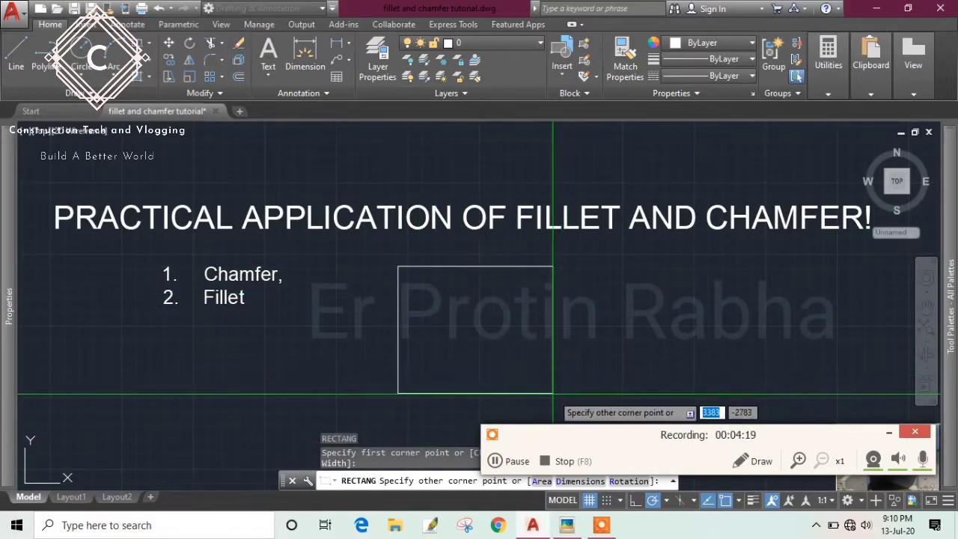
pyautogui.click(573, 402)
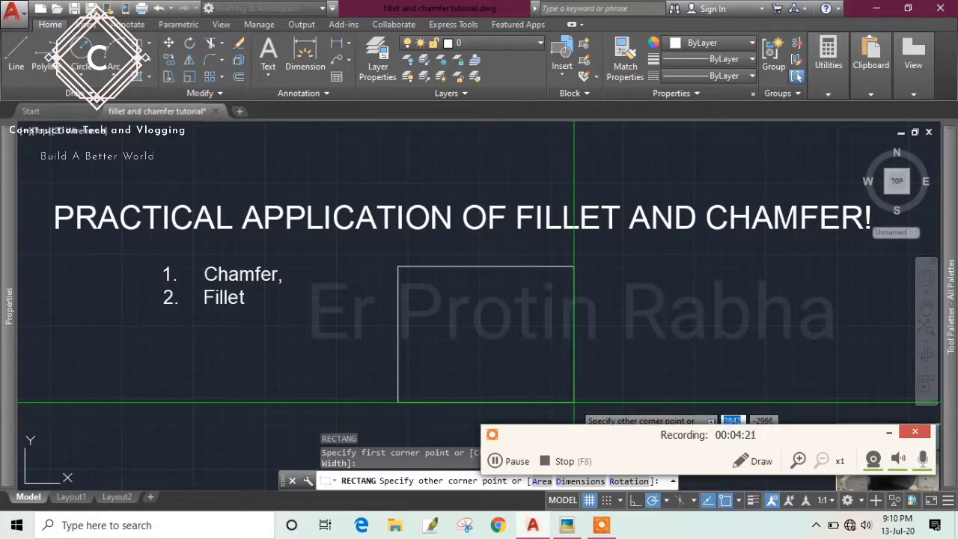
# Step: Select the new rectangle and start the OFFSET command on it
pyautogui.moveTo(597, 364)
pyautogui.mouseDown(button='middle')
pyautogui.moveTo(574, 338)
pyautogui.moveTo(482, 290)
pyautogui.moveTo(441, 301)
pyautogui.mouseUp(button='middle')
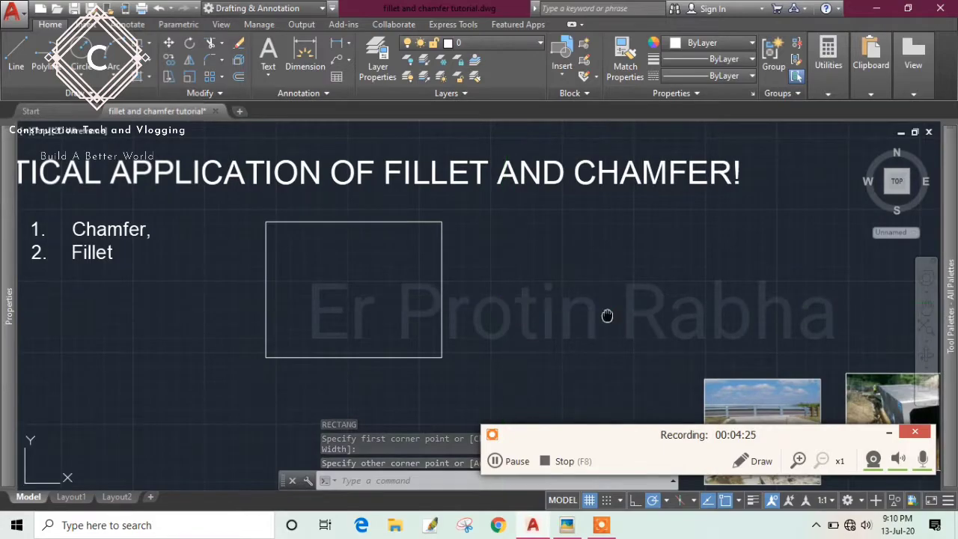
pyautogui.moveTo(607, 317); pyautogui.dragTo(360, 262, button='middle')
pyautogui.scroll(3, 511, 377)
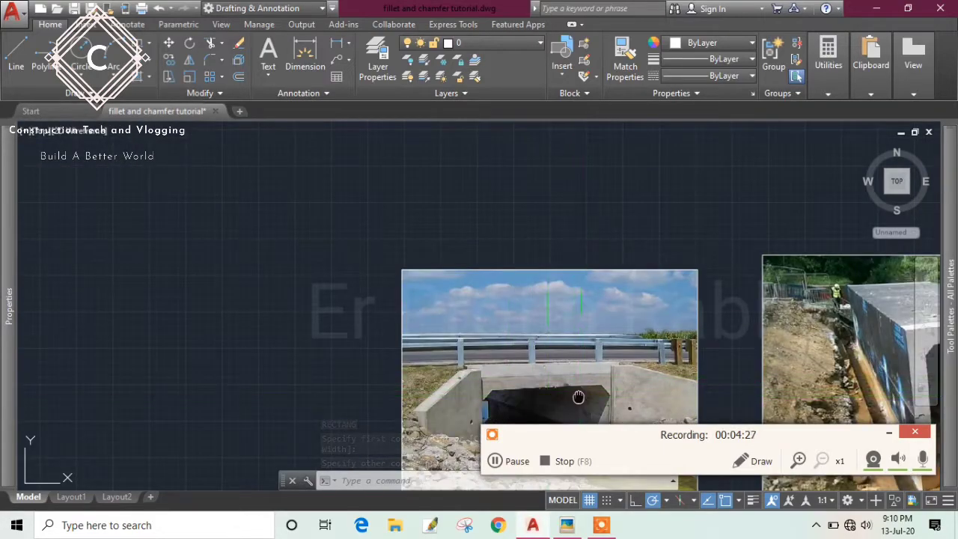
pyautogui.scroll(-3, 90, 267)
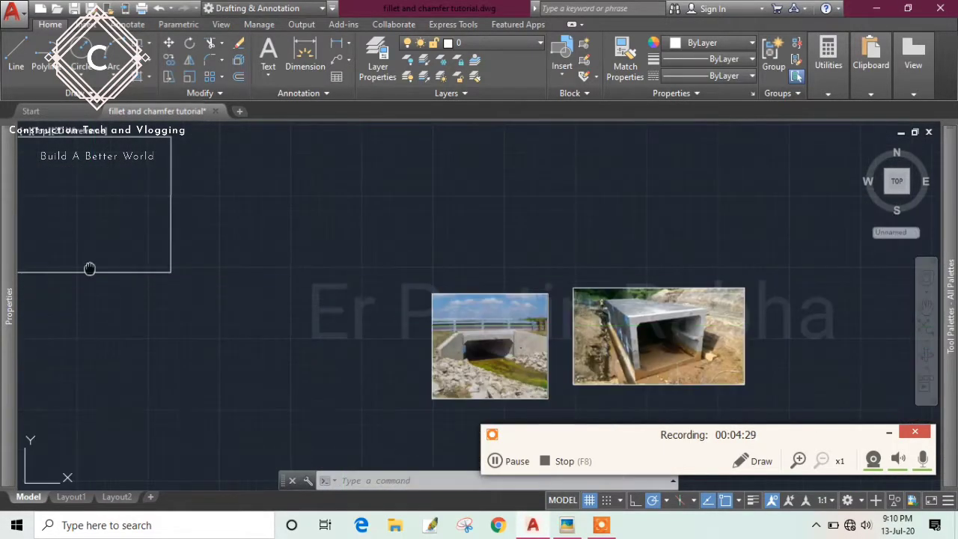
pyautogui.scroll(3, 90, 267)
pyautogui.click(482, 357)
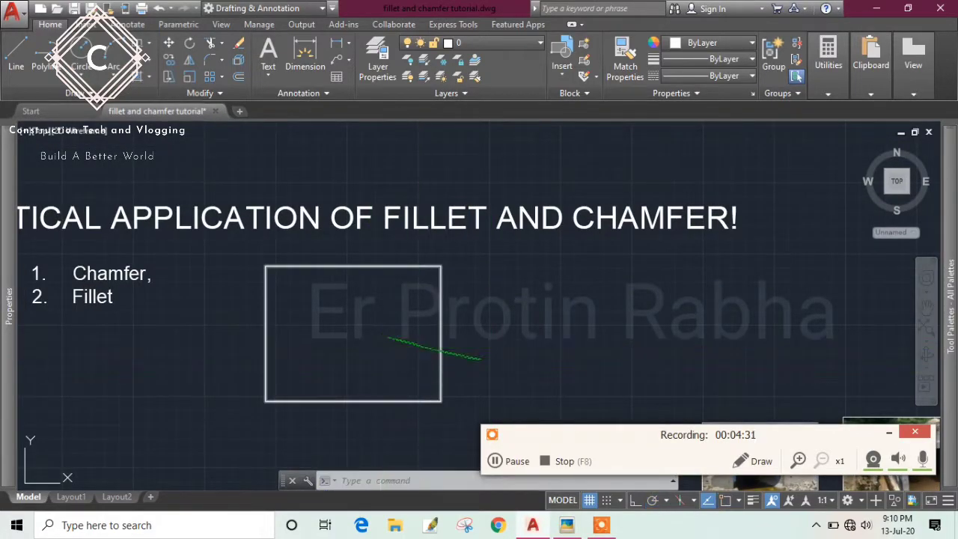
pyautogui.click(403, 352)
pyautogui.moveTo(483, 365); pyautogui.dragTo(474, 369)
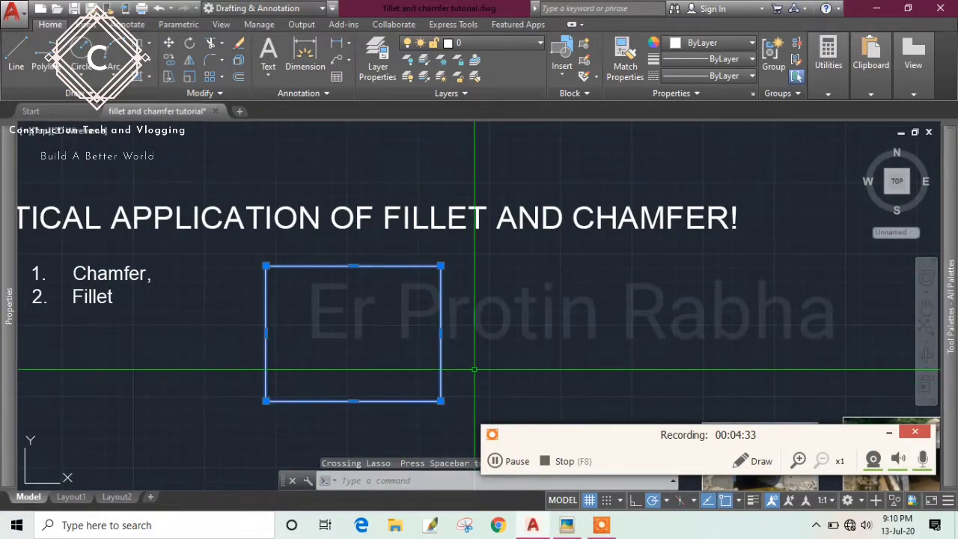
pyautogui.press('Return')
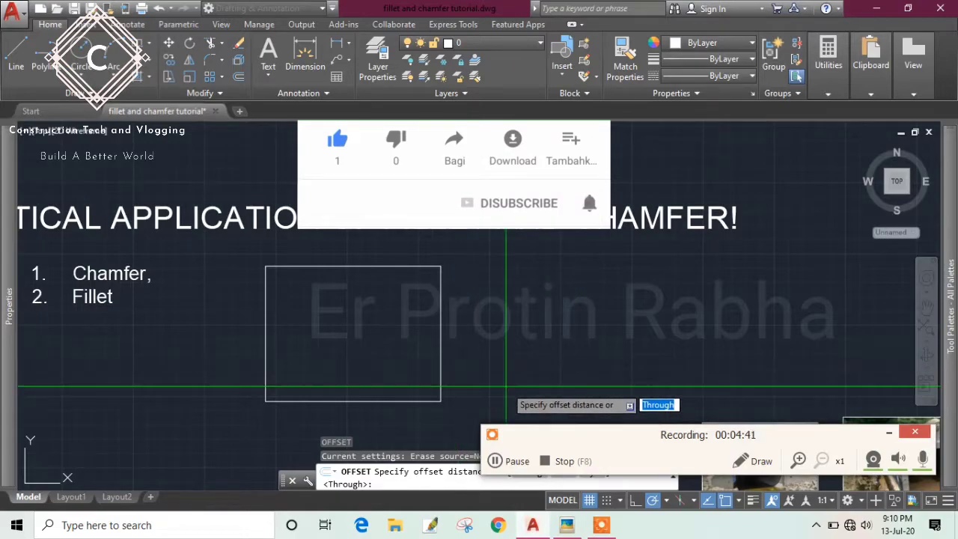
# Step: Offset the rectangle through a picked point to create a larger copy around it
pyautogui.click(889, 435)
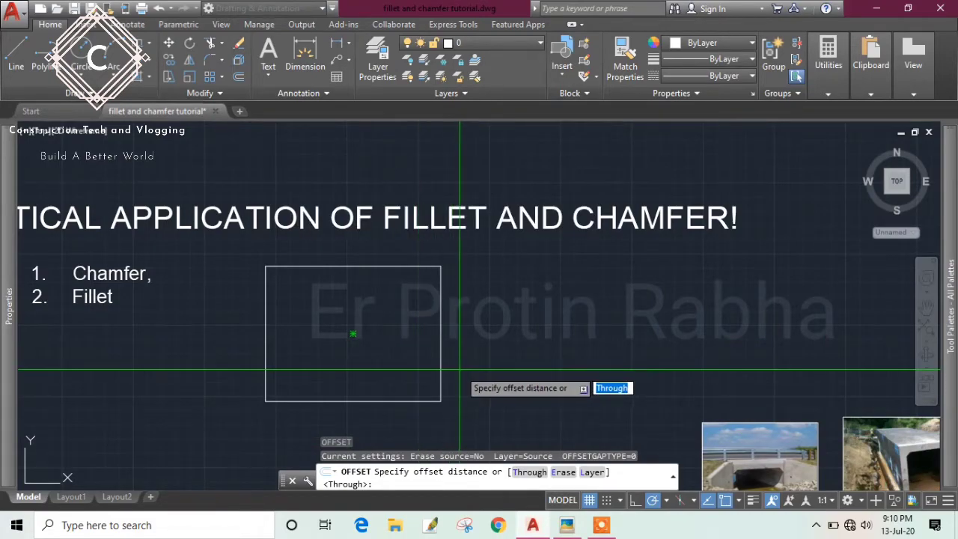
pyautogui.click(460, 369)
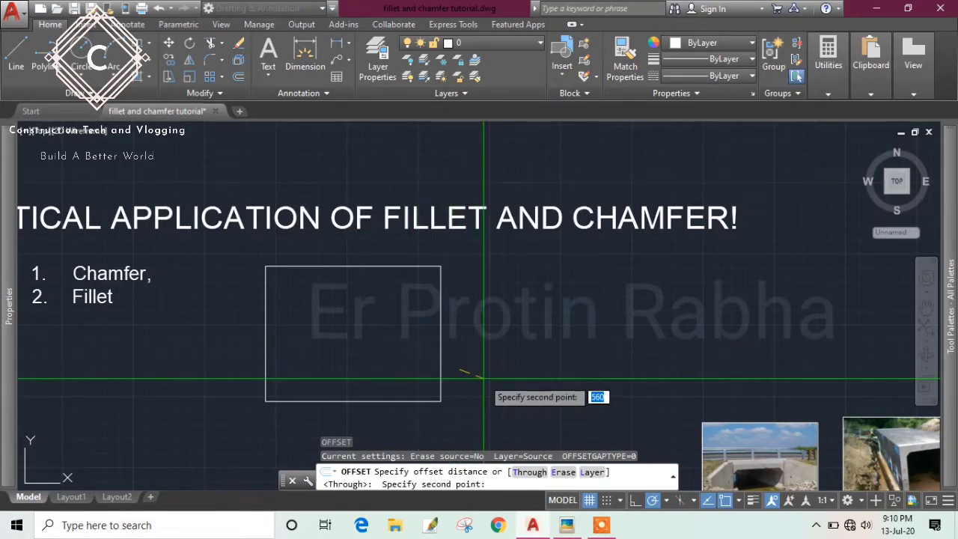
pyautogui.press('Escape')
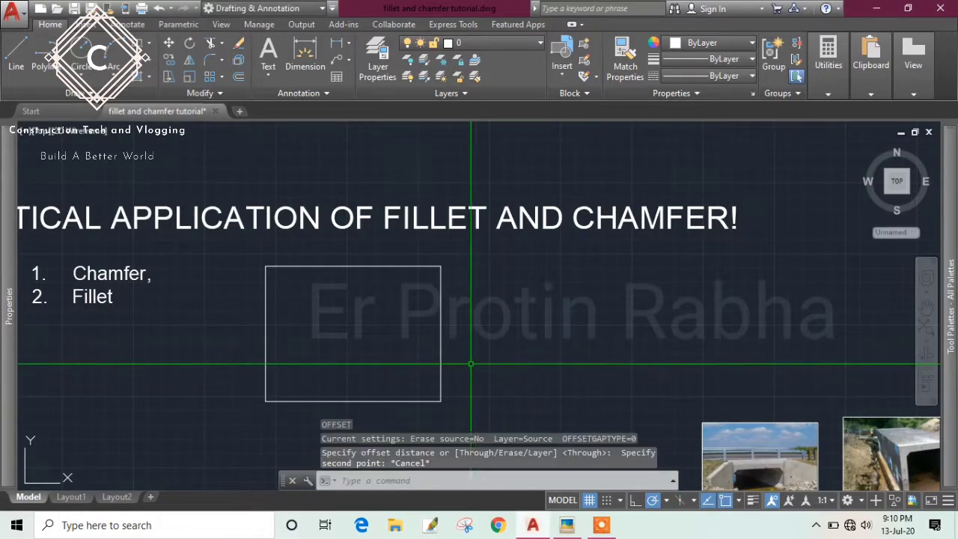
pyautogui.click(475, 377)
pyautogui.press('Escape')
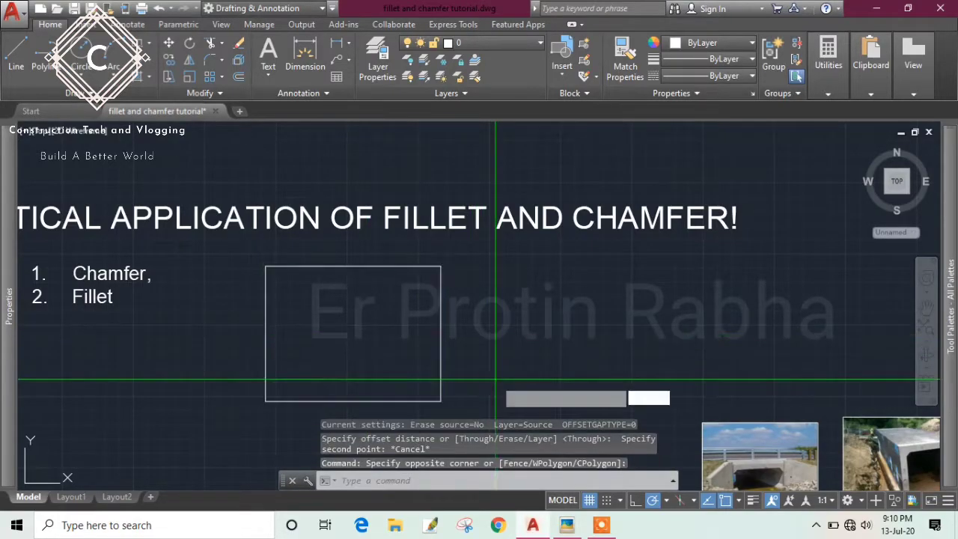
pyautogui.press('Return')
pyautogui.press('Return')
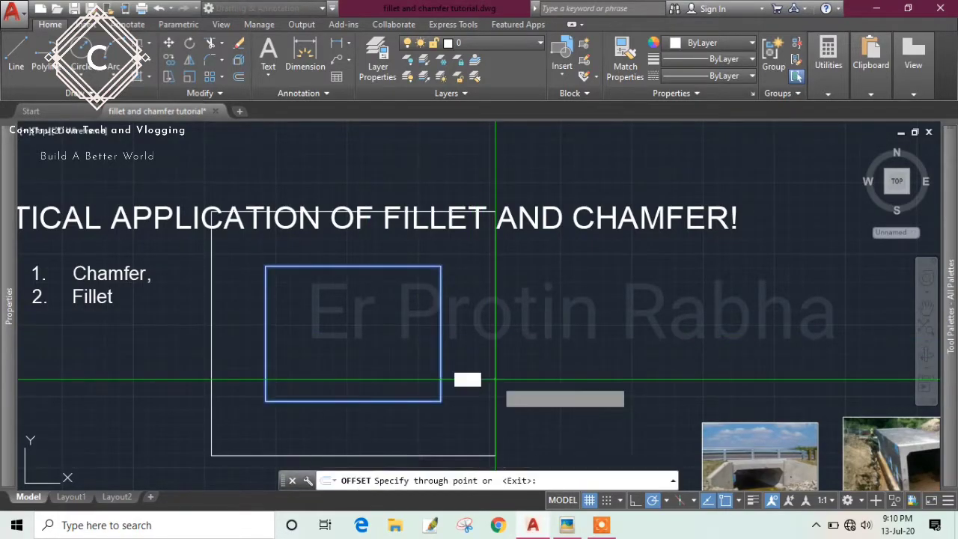
pyautogui.click(459, 345)
# Step: End the offset and select the inner rectangle to check it, then deselect
pyautogui.moveTo(554, 331); pyautogui.dragTo(594, 300, button='middle')
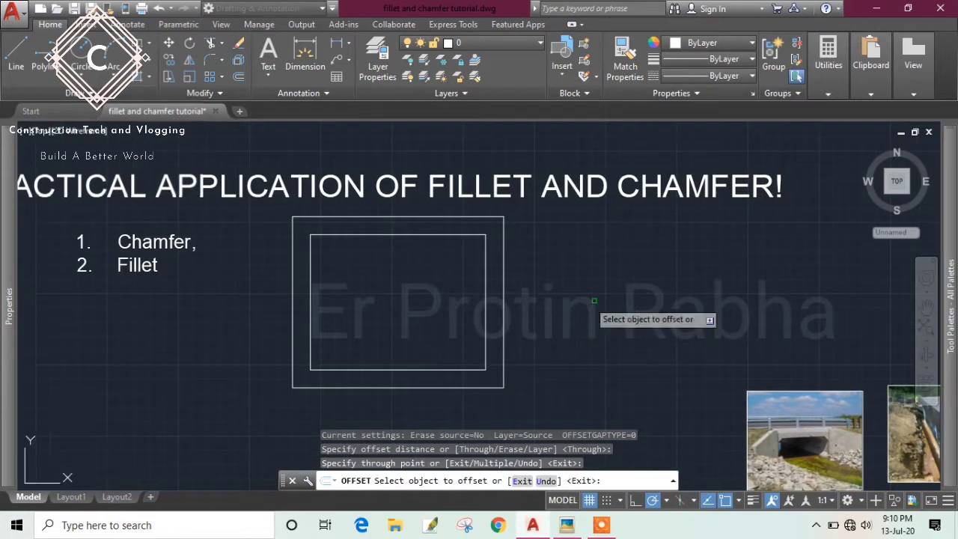
pyautogui.press('Escape')
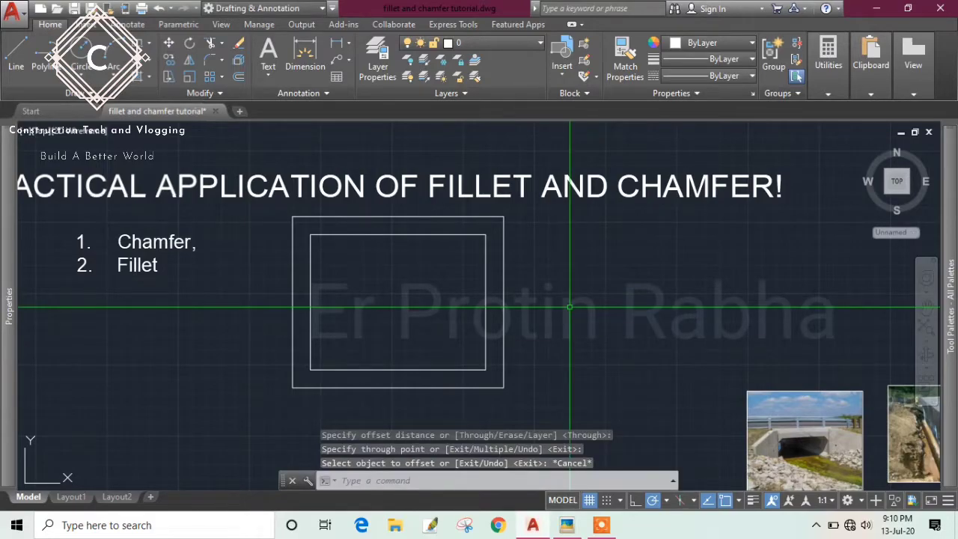
pyautogui.moveTo(520, 325); pyautogui.dragTo(520, 332, button='middle')
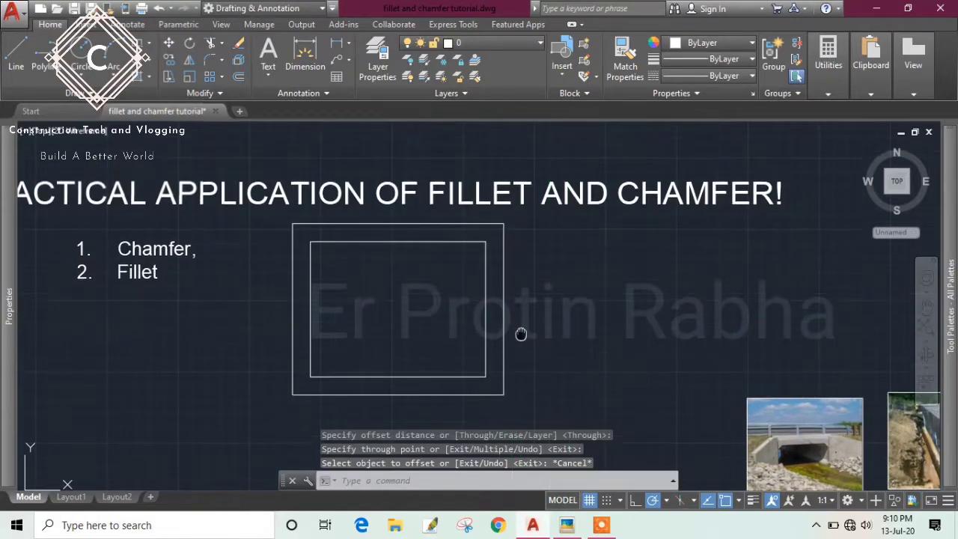
pyautogui.click(487, 285)
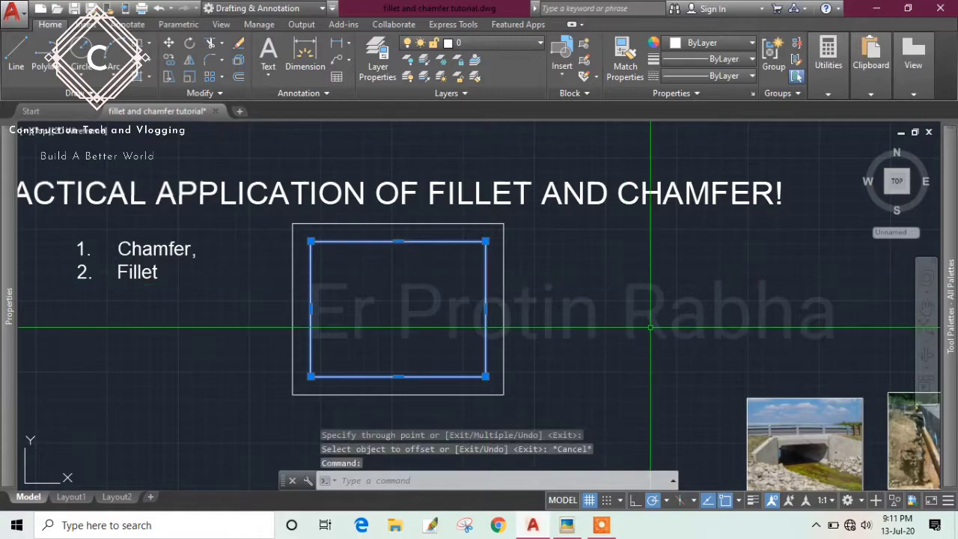
pyautogui.press('Escape')
pyautogui.scroll(-3, 658, 338)
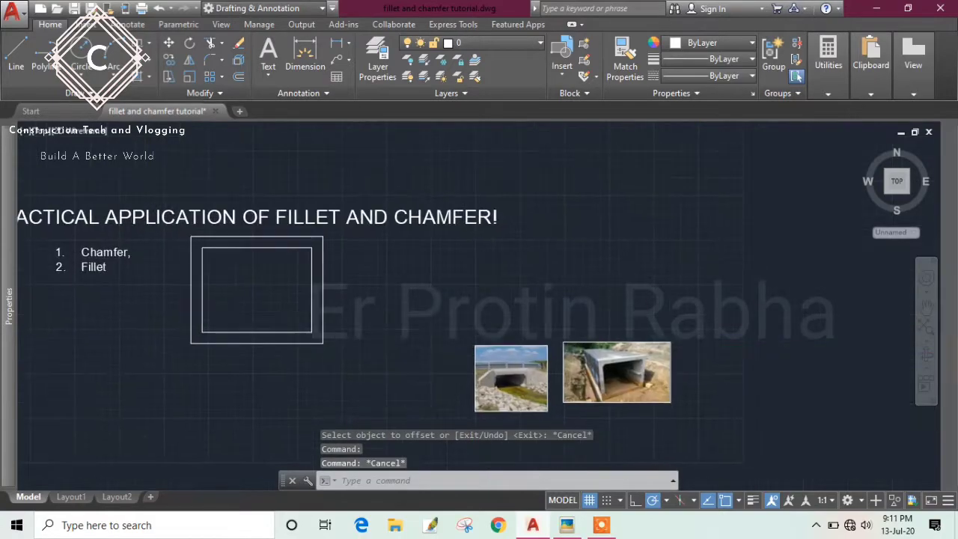
pyautogui.scroll(4, 655, 400)
pyautogui.scroll(4, 655, 401)
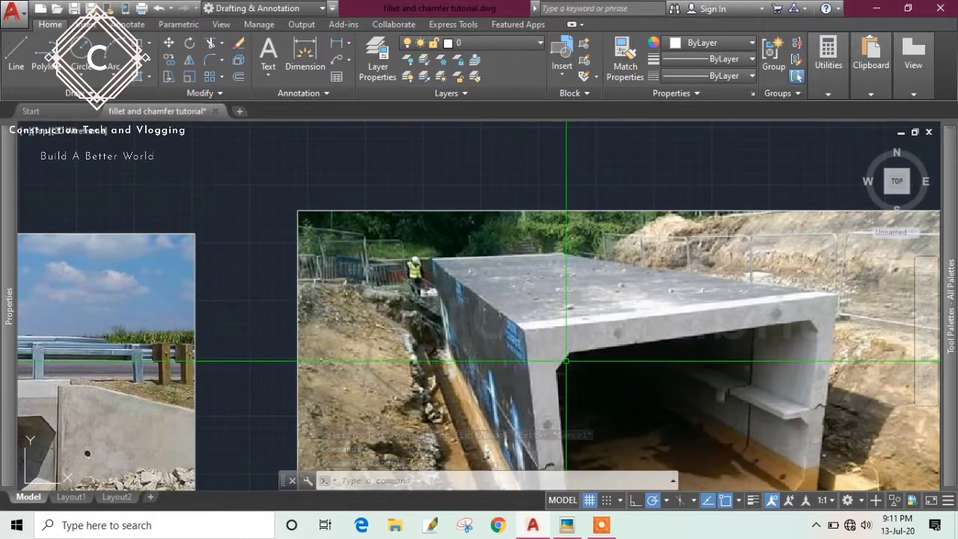
pyautogui.scroll(-4, 584, 355)
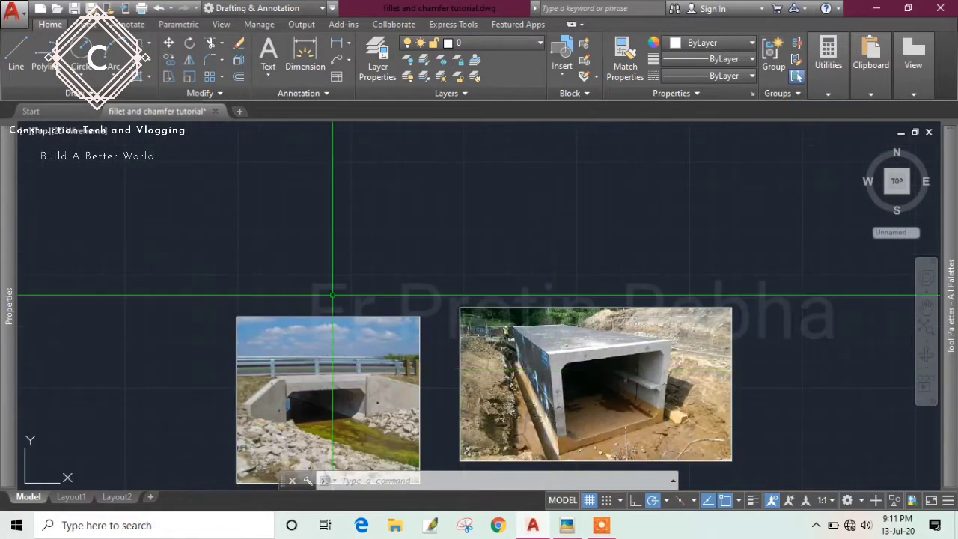
pyautogui.moveTo(350, 246)
pyautogui.mouseDown(button='middle')
pyautogui.moveTo(562, 350)
pyautogui.moveTo(677, 389)
pyautogui.moveTo(659, 362)
pyautogui.moveTo(566, 349)
pyautogui.moveTo(586, 357)
pyautogui.mouseUp(button='middle')
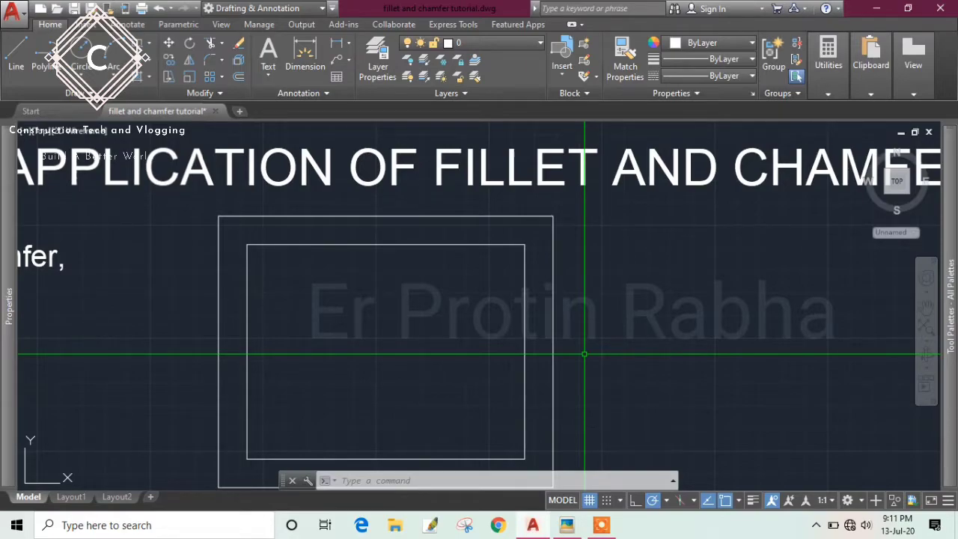
# Step: Start CHAMFER (NOTRIM, length 300 at 45°) via the Modify panel dropdown and CHA
pyautogui.click(221, 66)
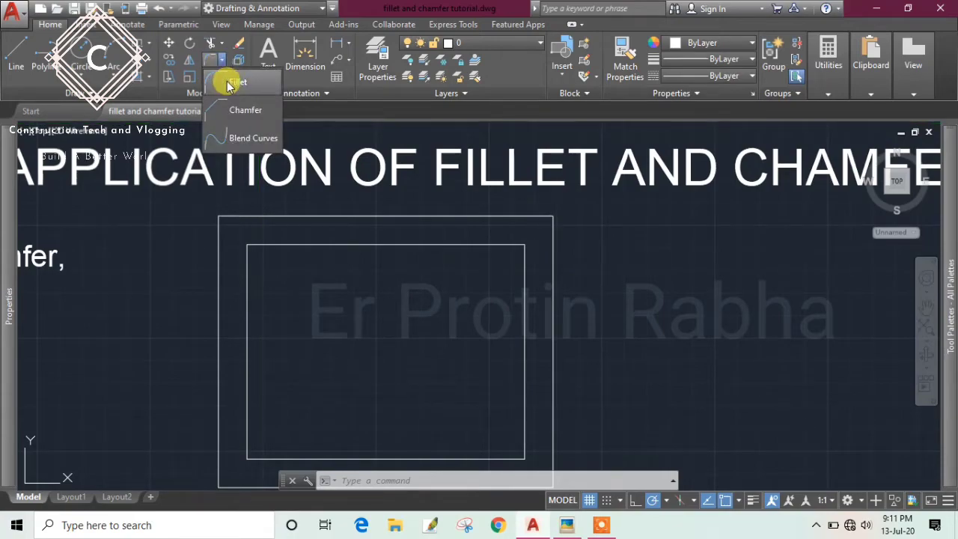
pyautogui.click(247, 126)
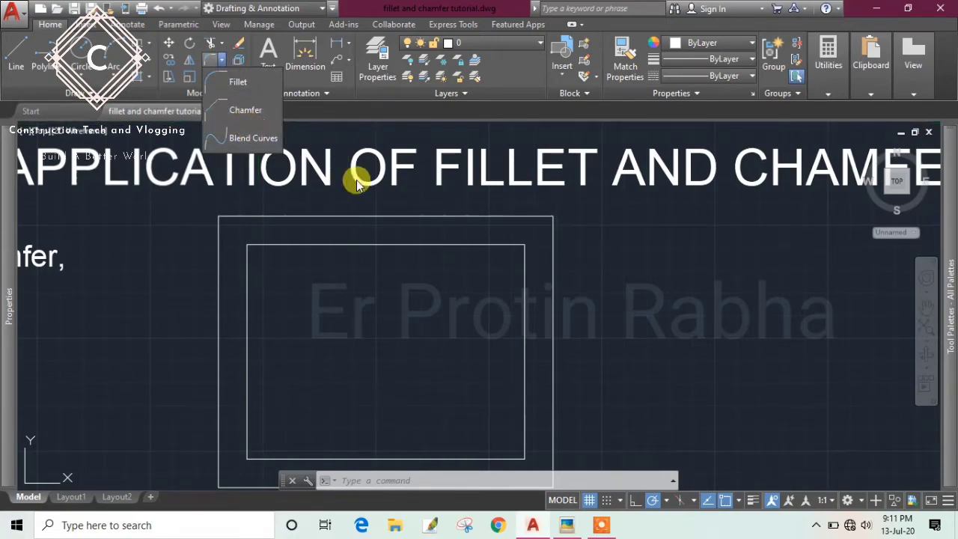
pyautogui.write('cha')
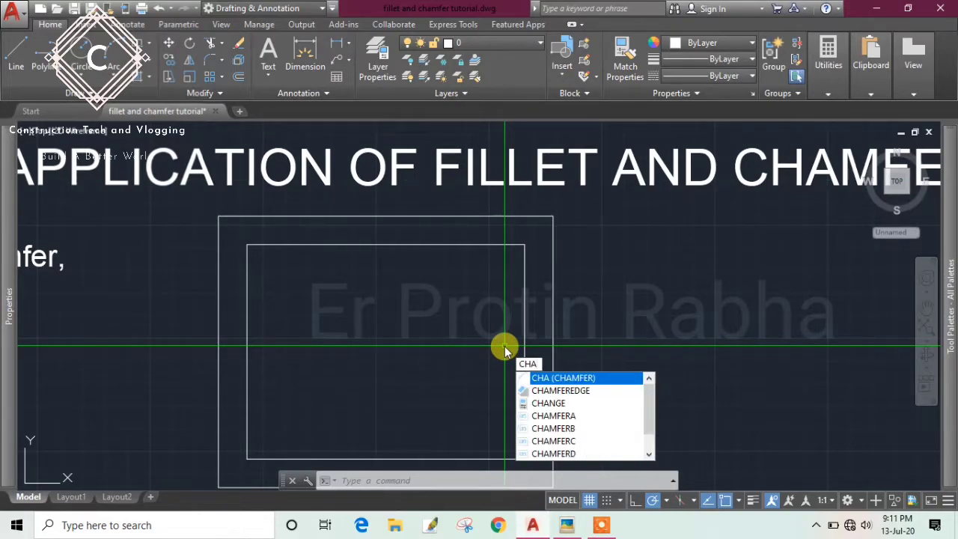
pyautogui.press('Return')
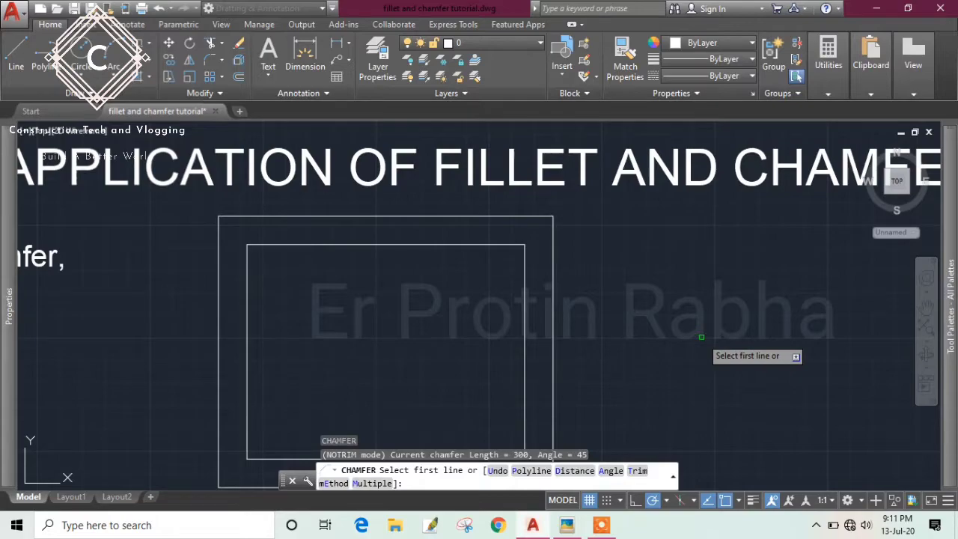
pyautogui.moveTo(702, 336); pyautogui.dragTo(390, 322, button='middle')
pyautogui.scroll(-2, 420, 300)
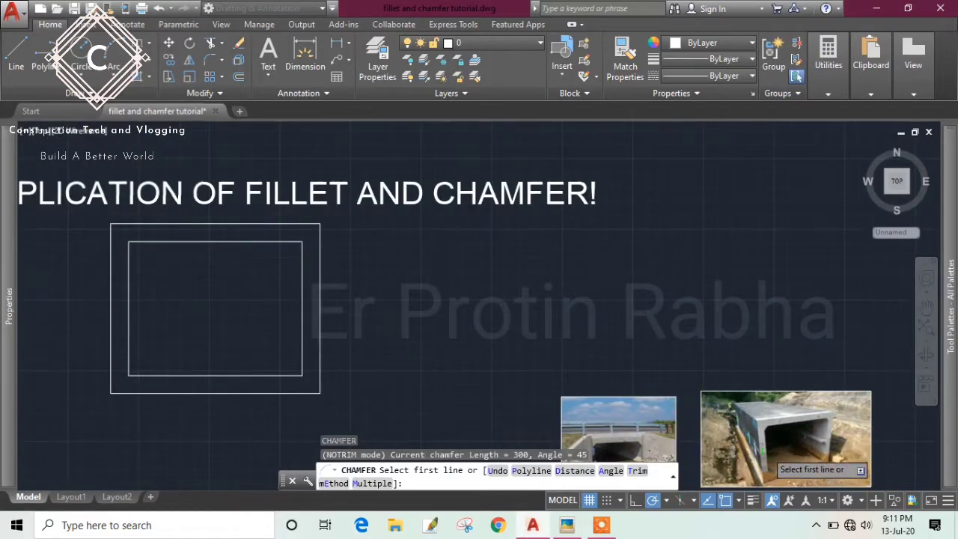
pyautogui.scroll(2, 774, 414)
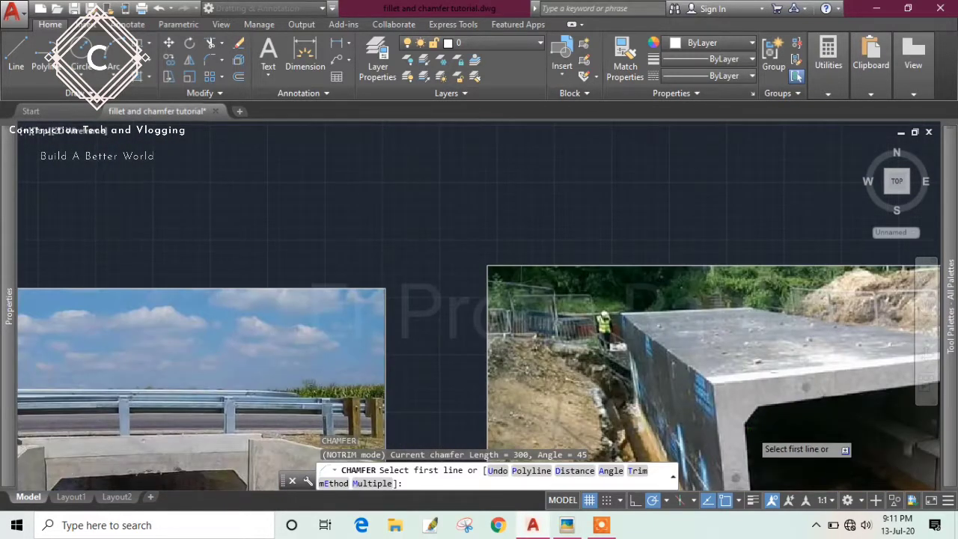
pyautogui.scroll(-2, 756, 441)
pyautogui.scroll(-1, 395, 378)
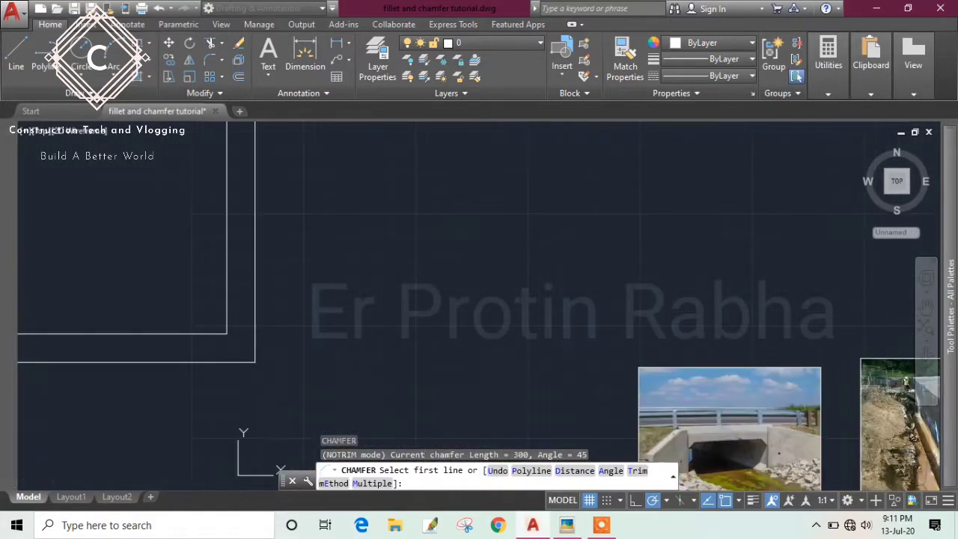
pyautogui.scroll(-2, 593, 359)
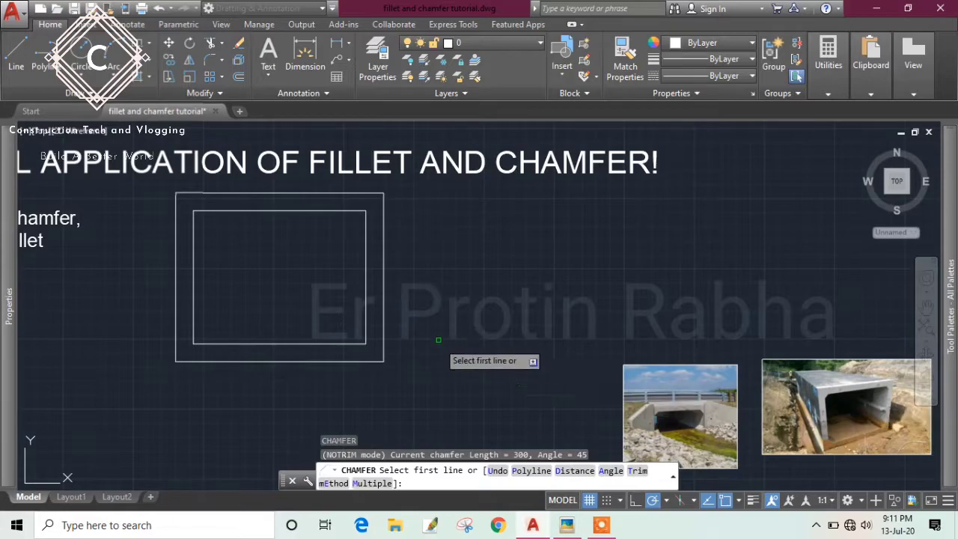
pyautogui.moveTo(289, 247); pyautogui.dragTo(314, 259, button='middle')
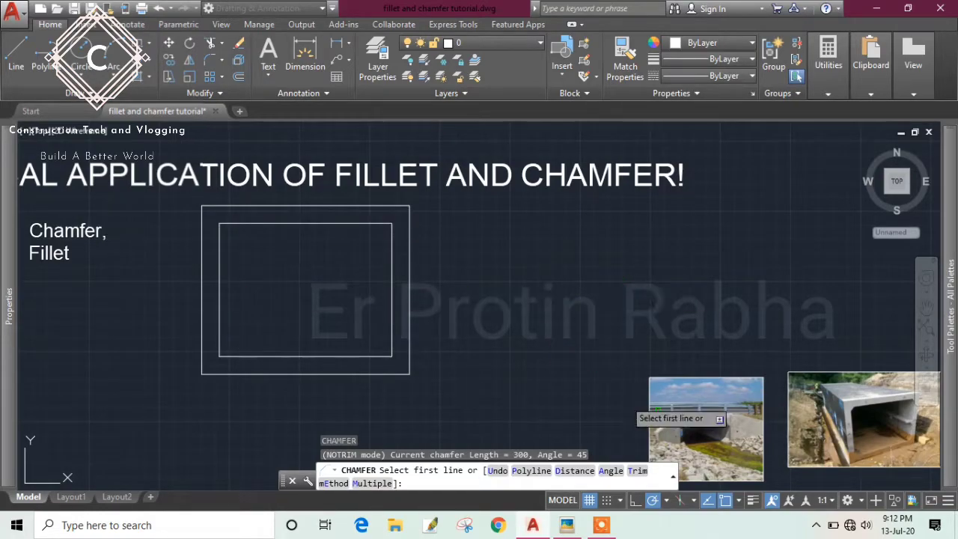
# Step: Open the ApowerREC panel, set the Draw annotation pen to red, and turn Draw off
pyautogui.click(606, 527)
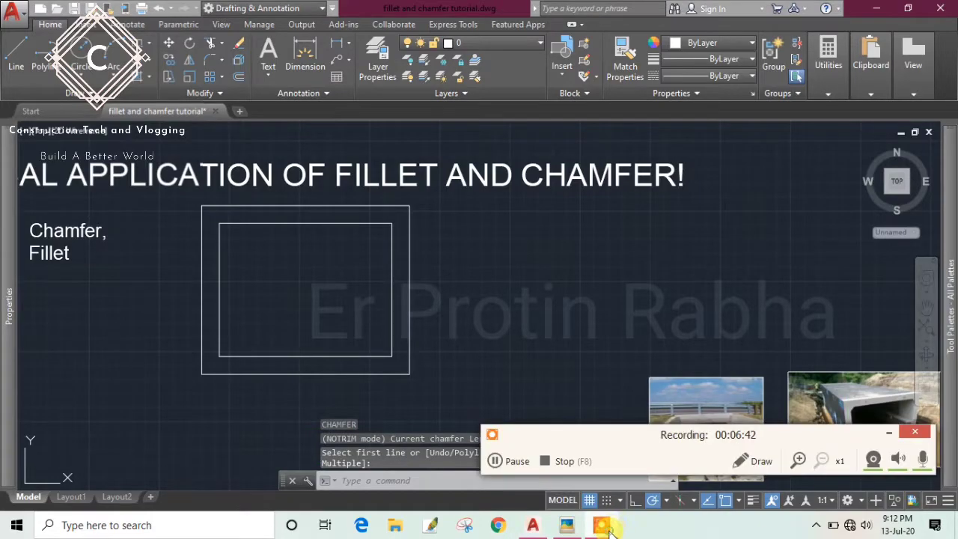
pyautogui.click(764, 463)
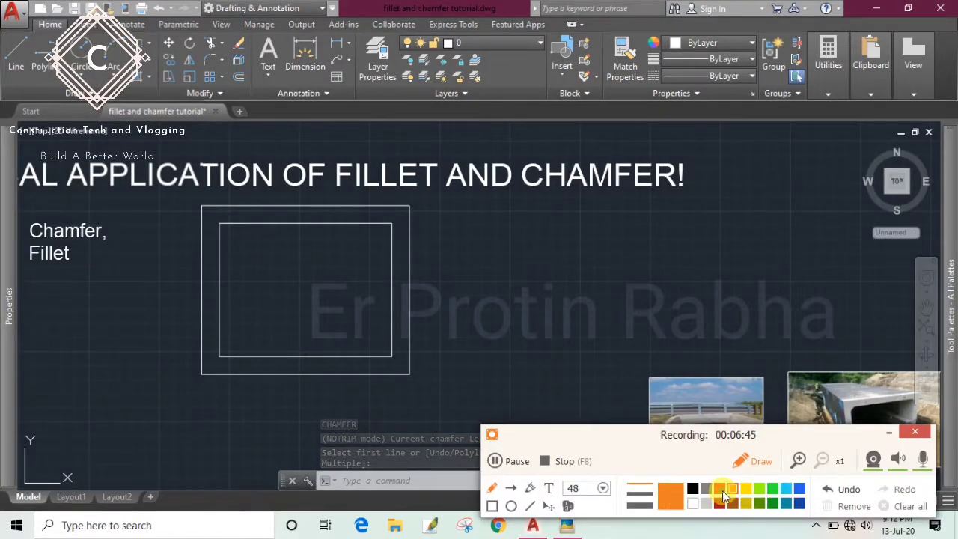
pyautogui.click(721, 490)
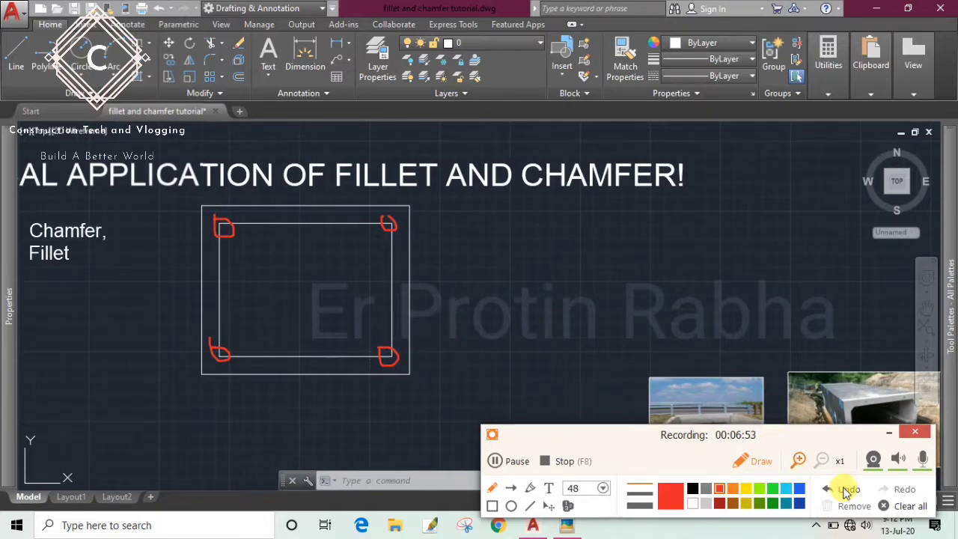
pyautogui.click(759, 462)
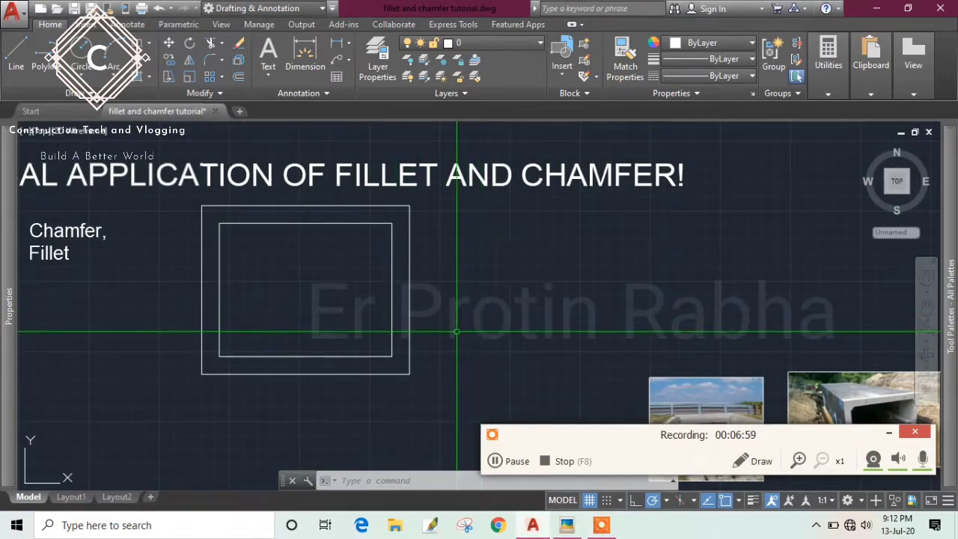
# Step: Hide the recorder, trial-chamfer the inner rectangle's top-right corner at 45°, then undo it
pyautogui.write('cha')
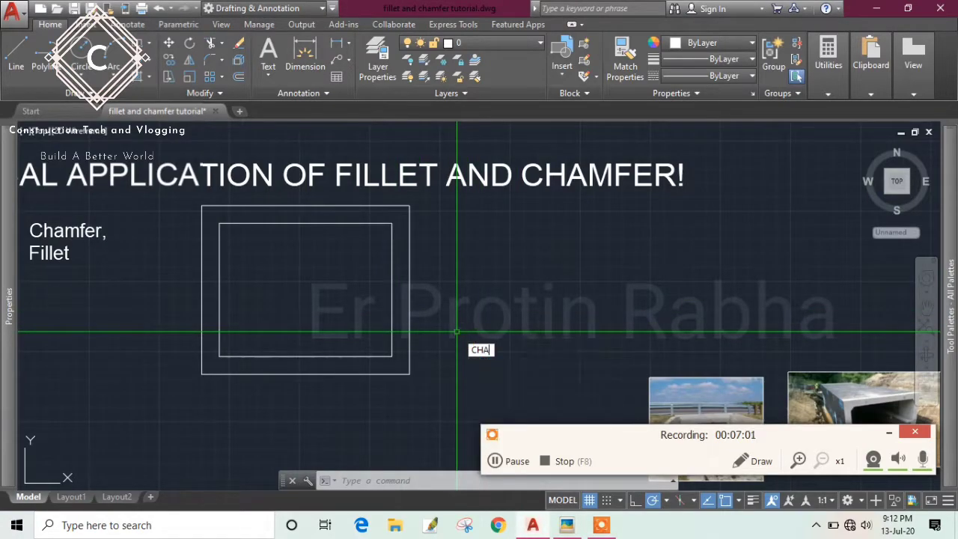
pyautogui.press('Return')
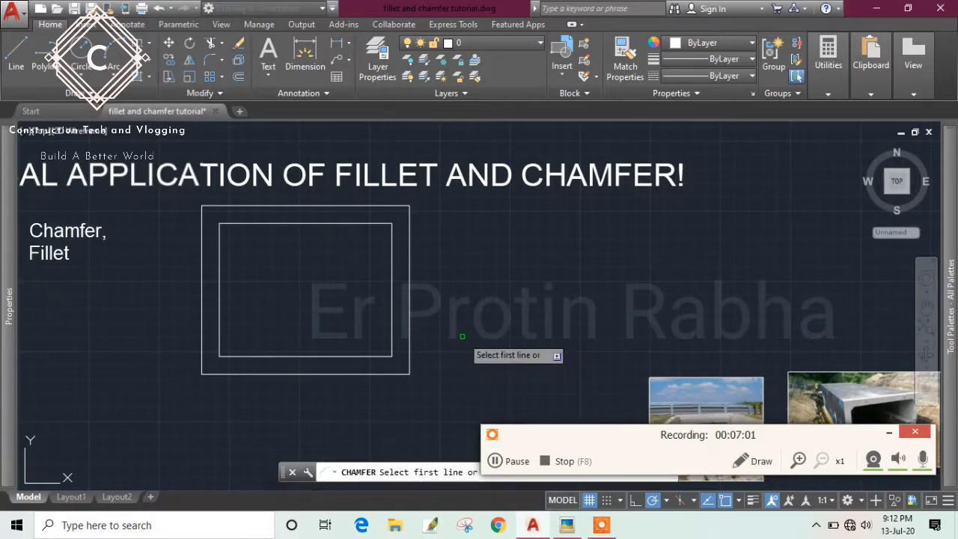
pyautogui.click(890, 434)
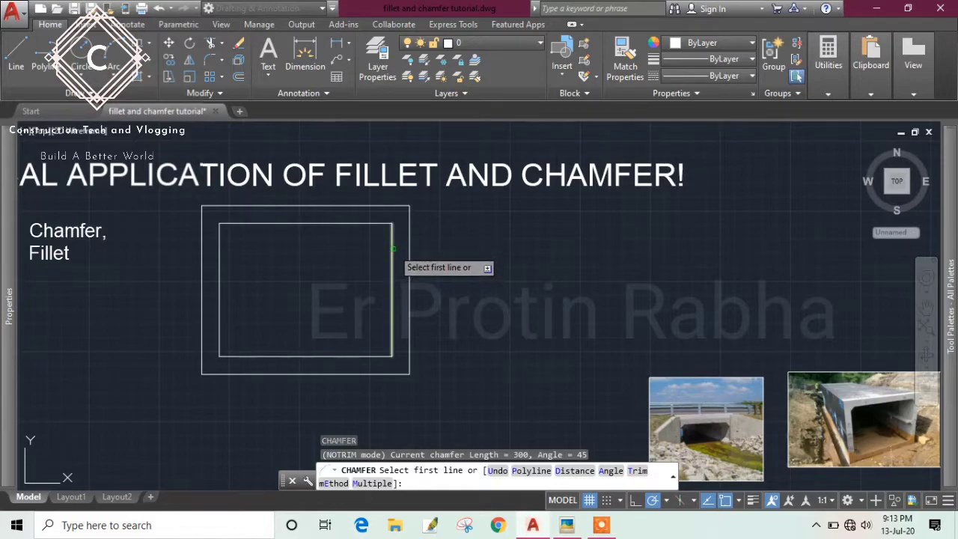
pyautogui.click(393, 249)
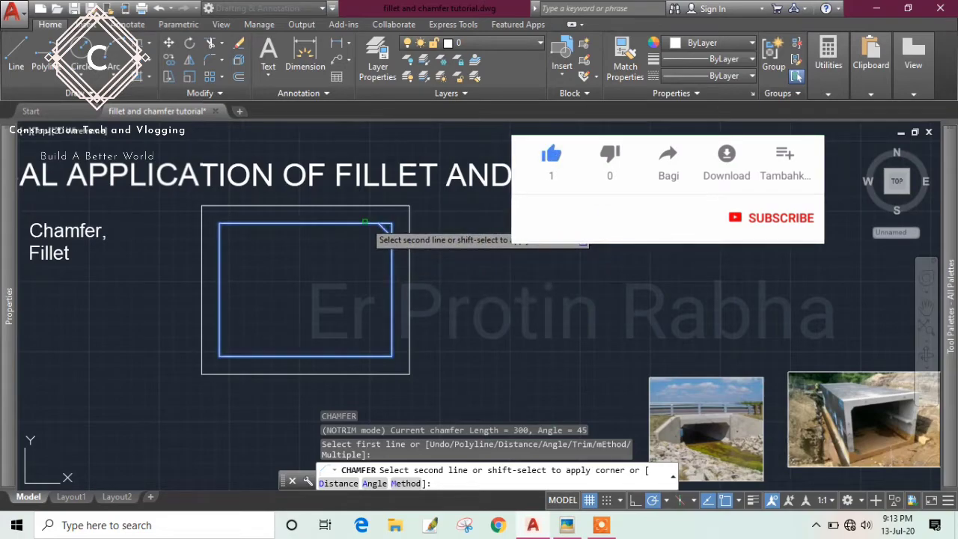
pyautogui.click(364, 222)
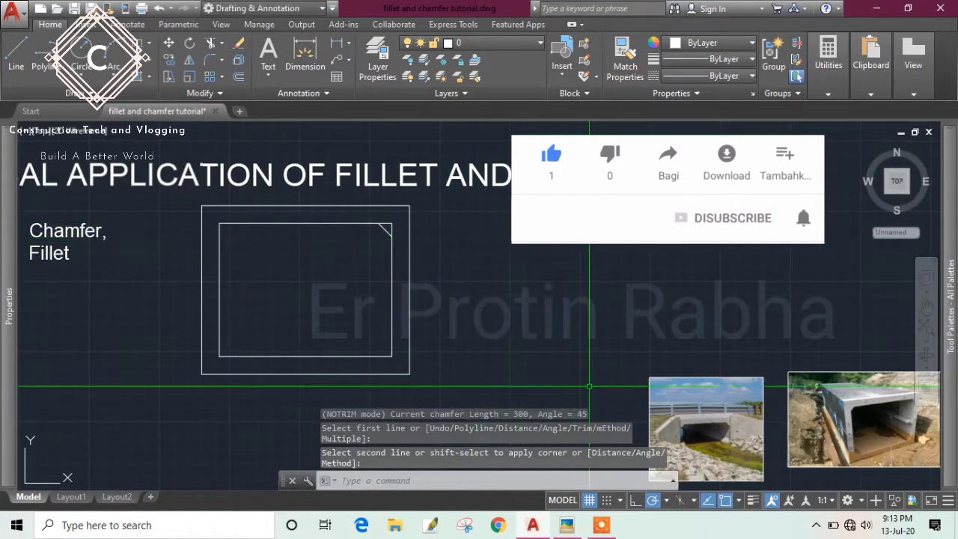
pyautogui.hotkey('ctrl', 'z')
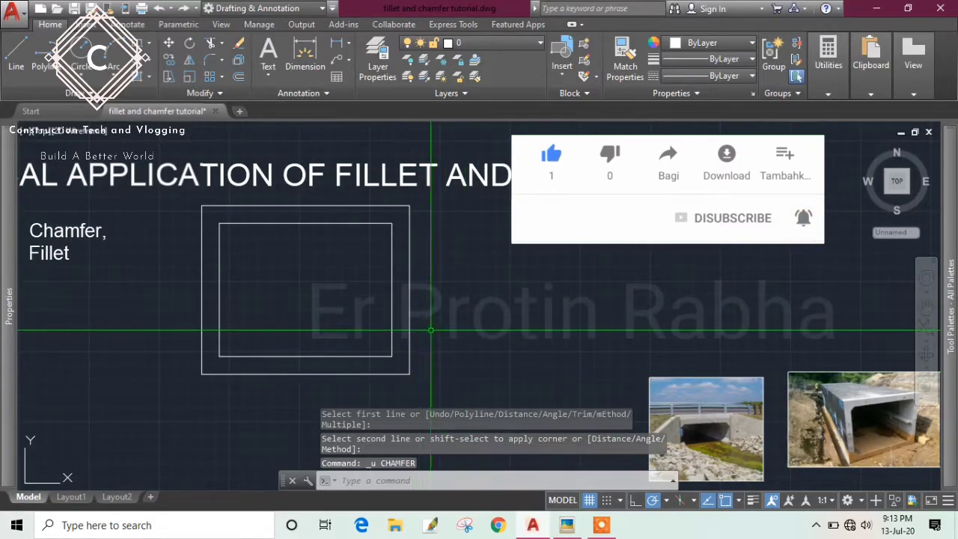
# Step: Switch chamfer to trim mode and cut the inner rectangle's top-right corner
pyautogui.write('ch')
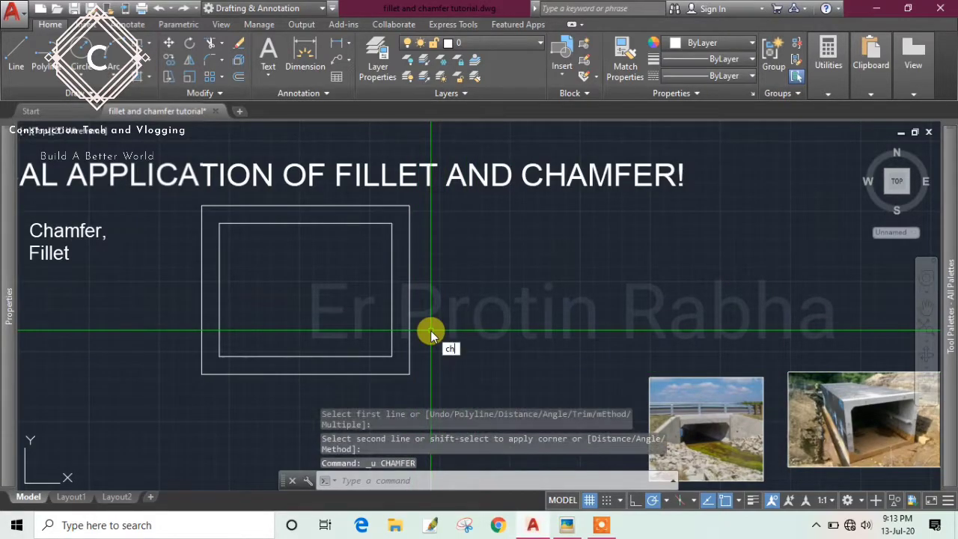
pyautogui.press('Return')
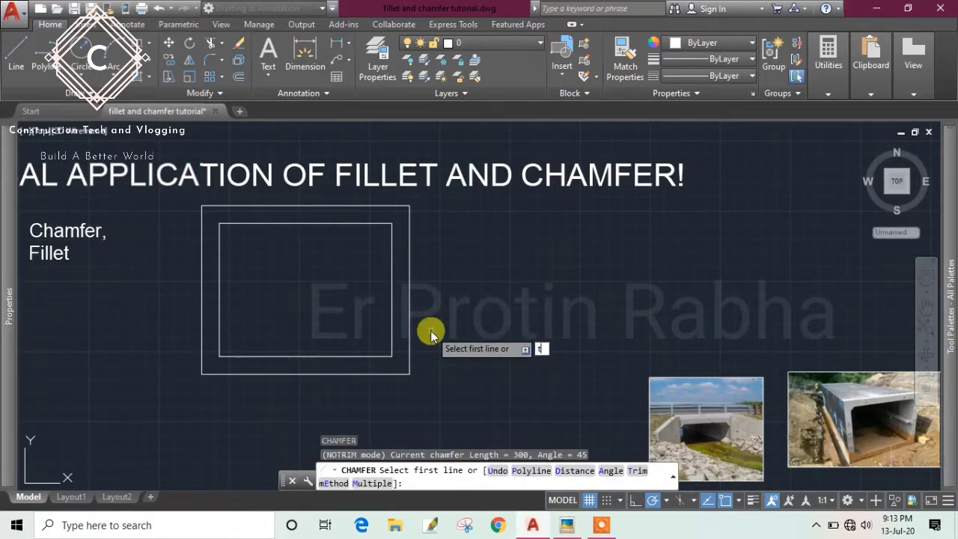
pyautogui.press('Return')
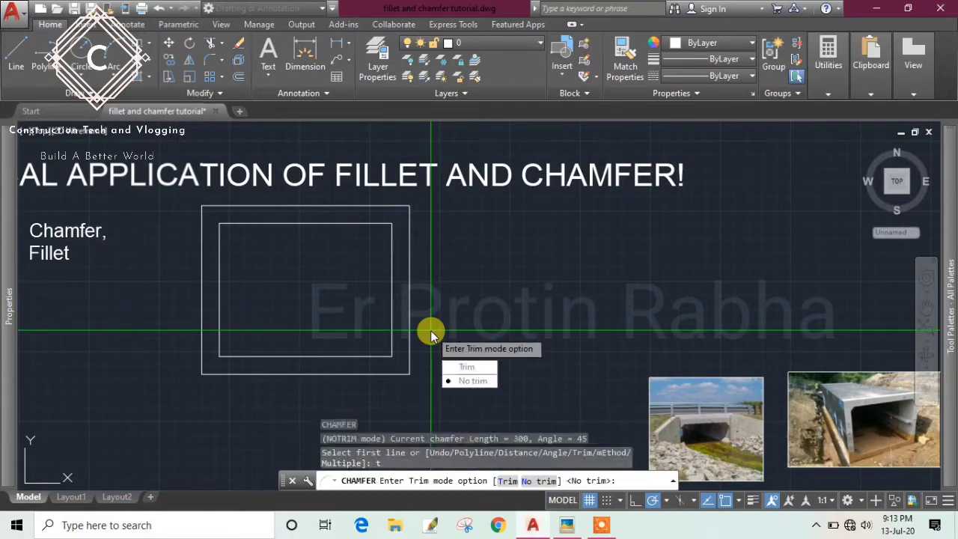
pyautogui.press('Return')
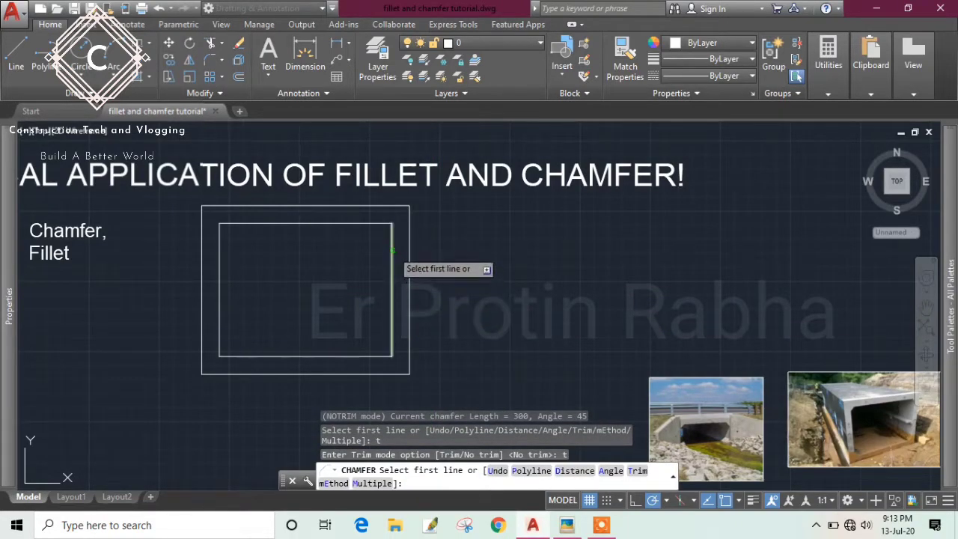
pyautogui.click(391, 251)
pyautogui.click(371, 223)
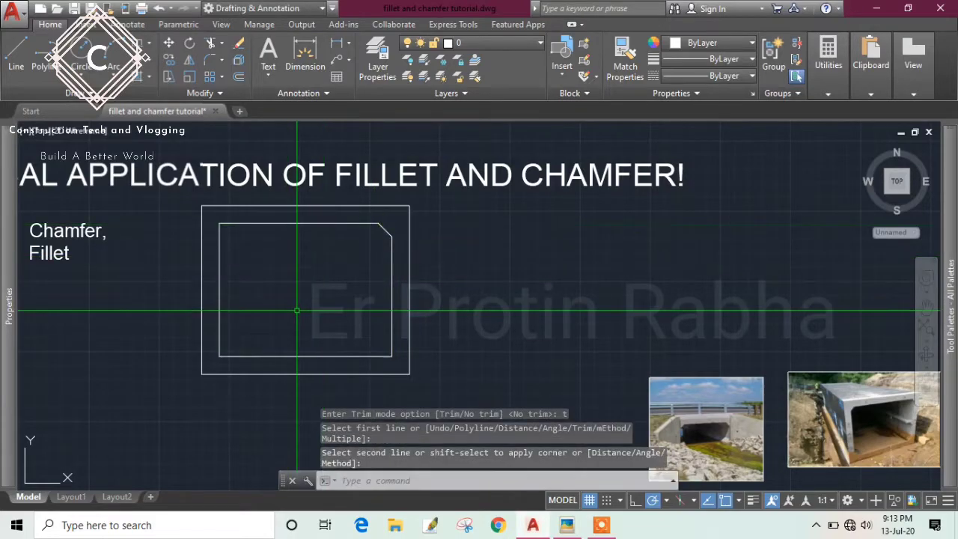
pyautogui.scroll(4, 385, 243)
pyautogui.moveTo(393, 229)
pyautogui.mouseDown(button='middle')
pyautogui.moveTo(388, 264)
pyautogui.moveTo(371, 283)
pyautogui.mouseUp(button='middle')
pyautogui.scroll(-2, 359, 344)
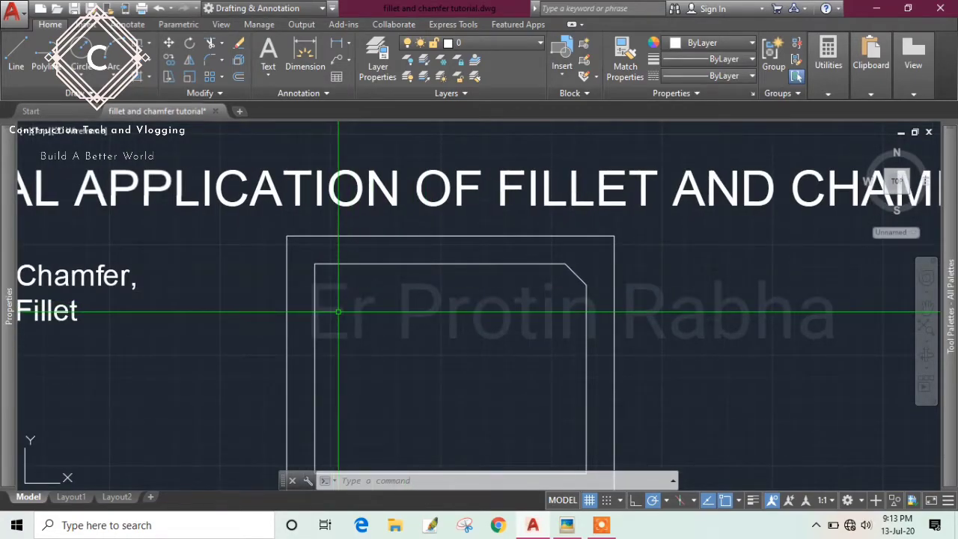
# Step: Chamfer the top-left, bottom-right and bottom-left corners at length 300, 45°
pyautogui.write('cha')
pyautogui.press('Return')
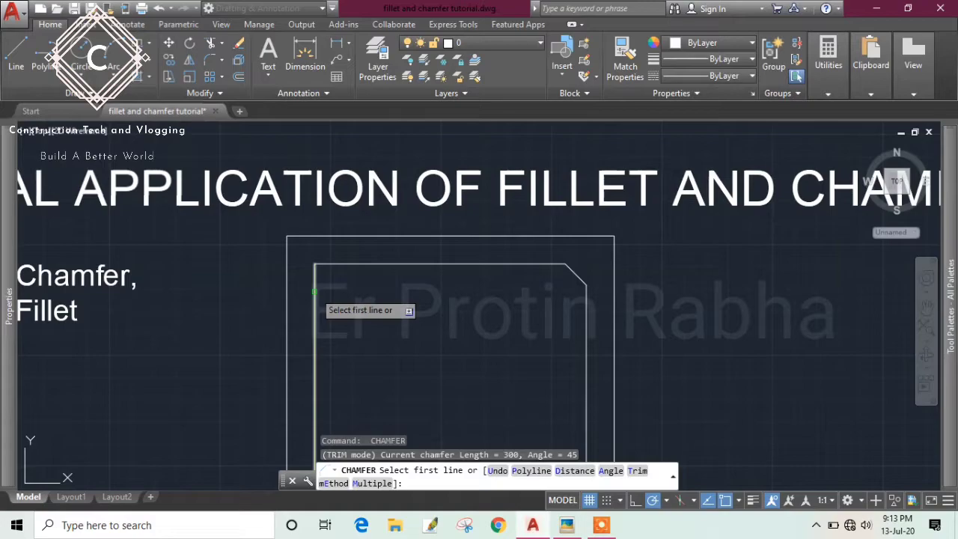
pyautogui.click(315, 292)
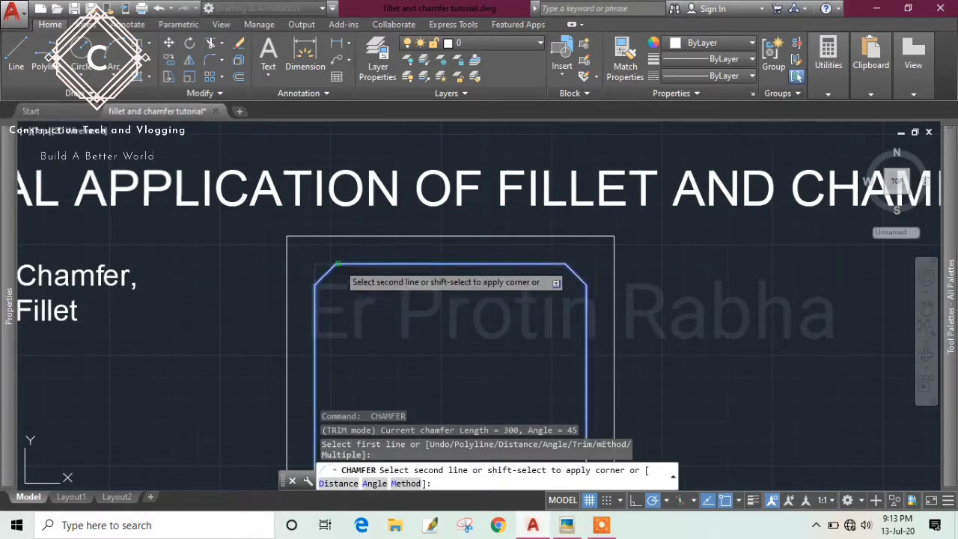
pyautogui.click(338, 265)
pyautogui.moveTo(502, 336); pyautogui.dragTo(425, 221, button='middle')
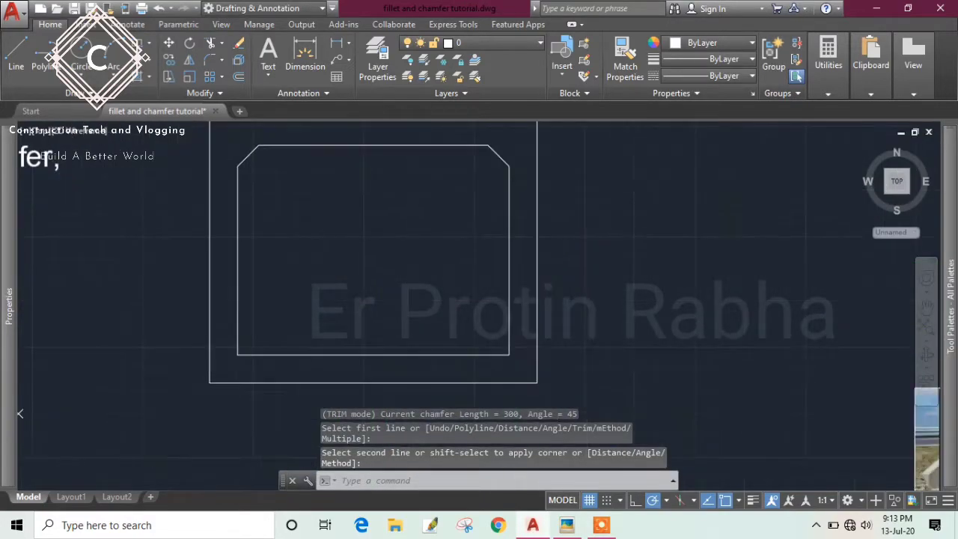
pyautogui.press('Return')
pyautogui.click(507, 331)
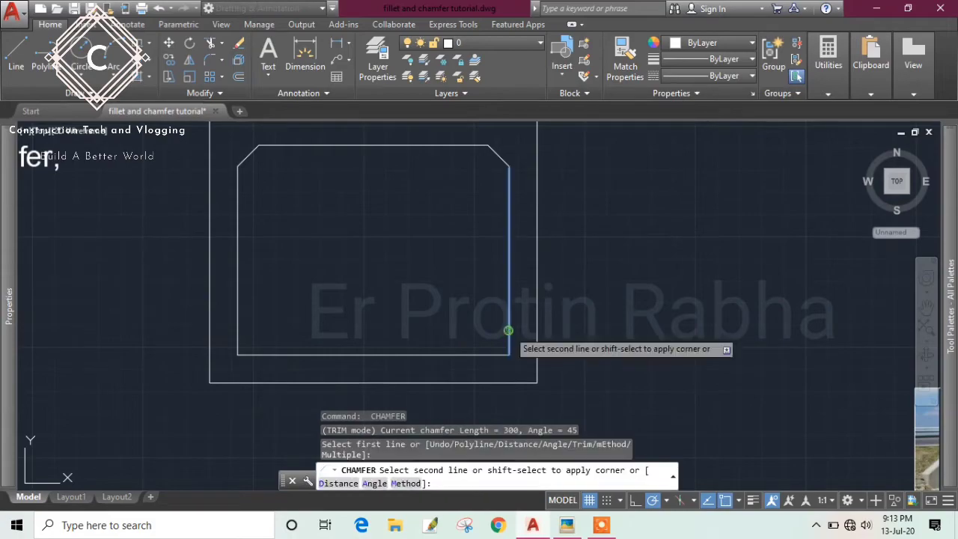
pyautogui.click(484, 355)
pyautogui.press('Return')
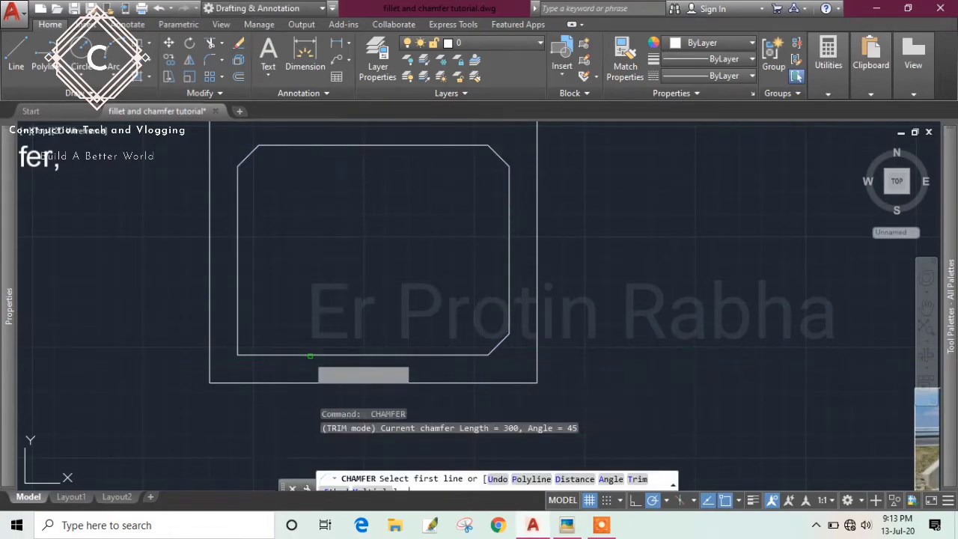
pyautogui.click(292, 355)
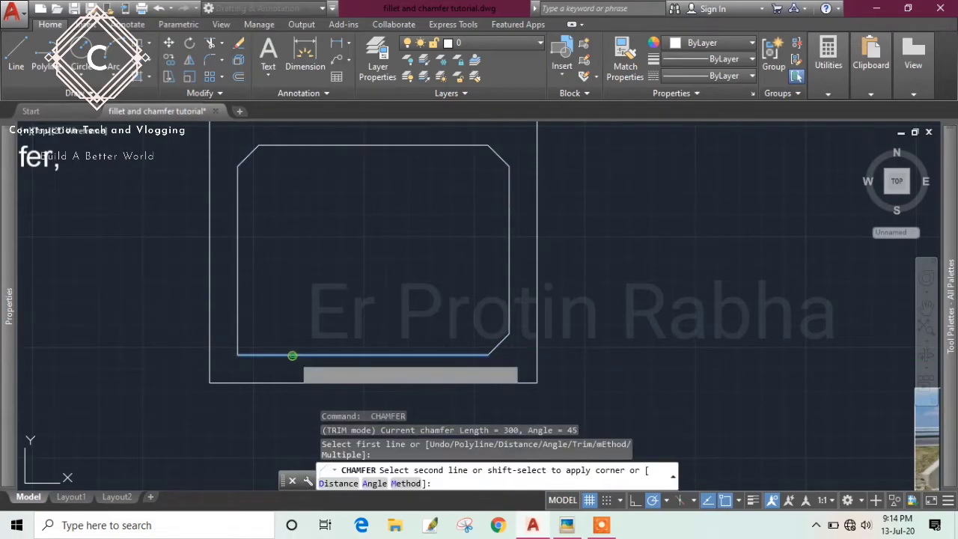
pyautogui.click(238, 315)
pyautogui.scroll(-2, 361, 310)
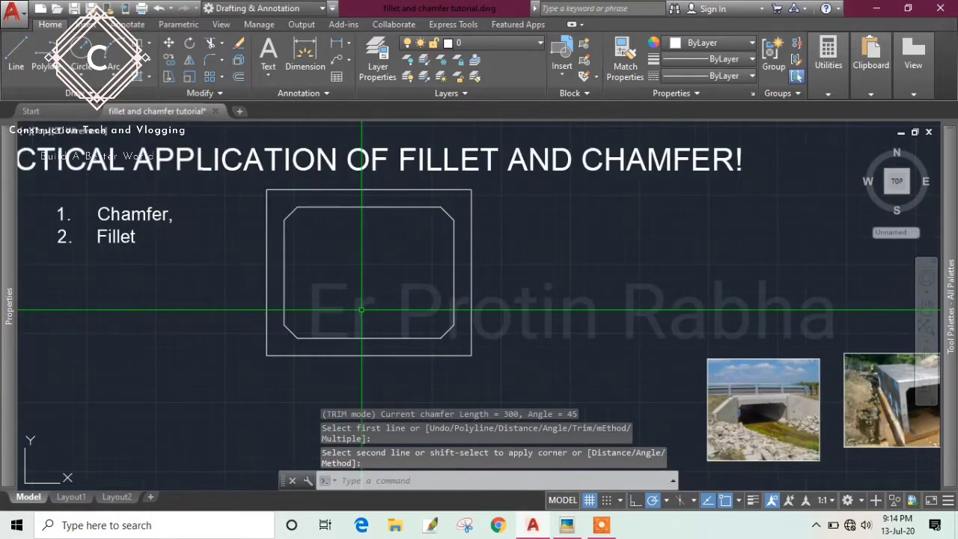
pyautogui.moveTo(839, 400)
pyautogui.mouseDown(button='middle')
pyautogui.moveTo(754, 416)
pyautogui.moveTo(663, 401)
pyautogui.mouseUp(button='middle')
pyautogui.moveTo(771, 416); pyautogui.dragTo(524, 376, button='middle')
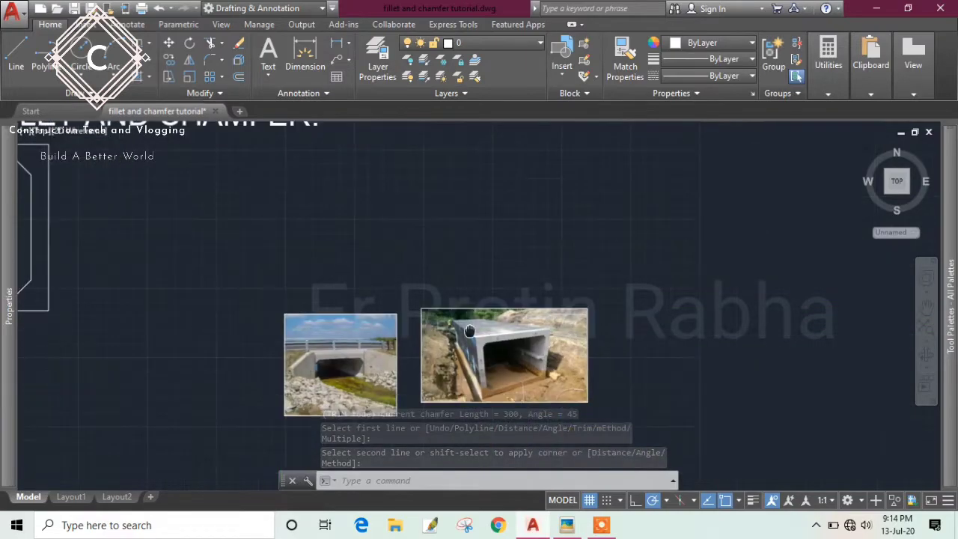
pyautogui.scroll(2, 524, 376)
pyautogui.scroll(4, 542, 365)
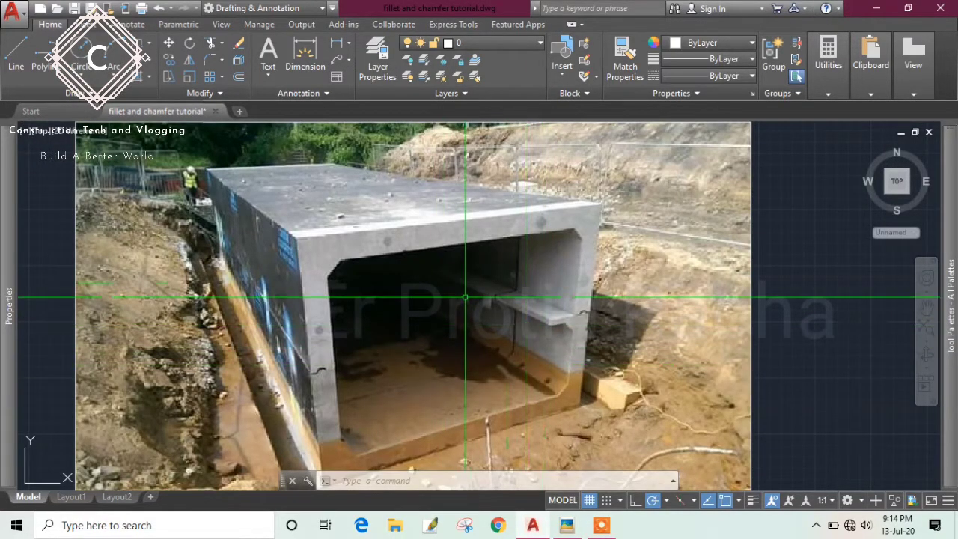
pyautogui.scroll(-2, 465, 298)
pyautogui.scroll(-3, 464, 309)
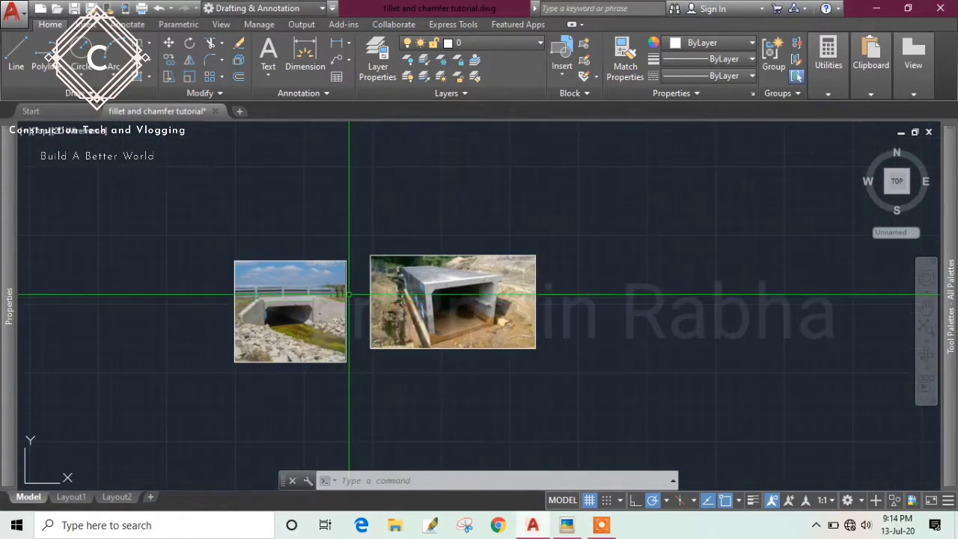
pyautogui.moveTo(337, 351); pyautogui.dragTo(505, 351, button='middle')
pyautogui.moveTo(333, 285); pyautogui.dragTo(507, 335, button='middle')
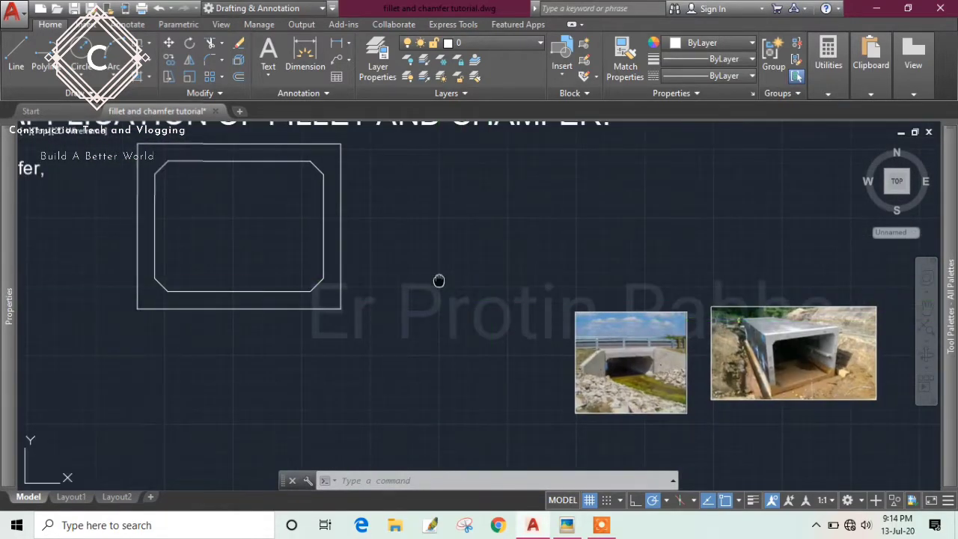
pyautogui.moveTo(438, 278); pyautogui.dragTo(527, 349, button='middle')
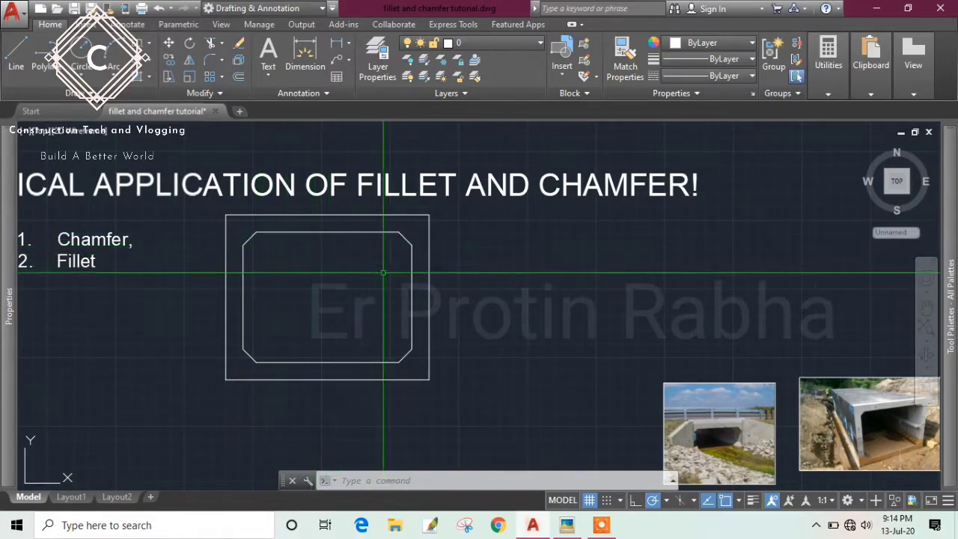
pyautogui.scroll(4, 359, 255)
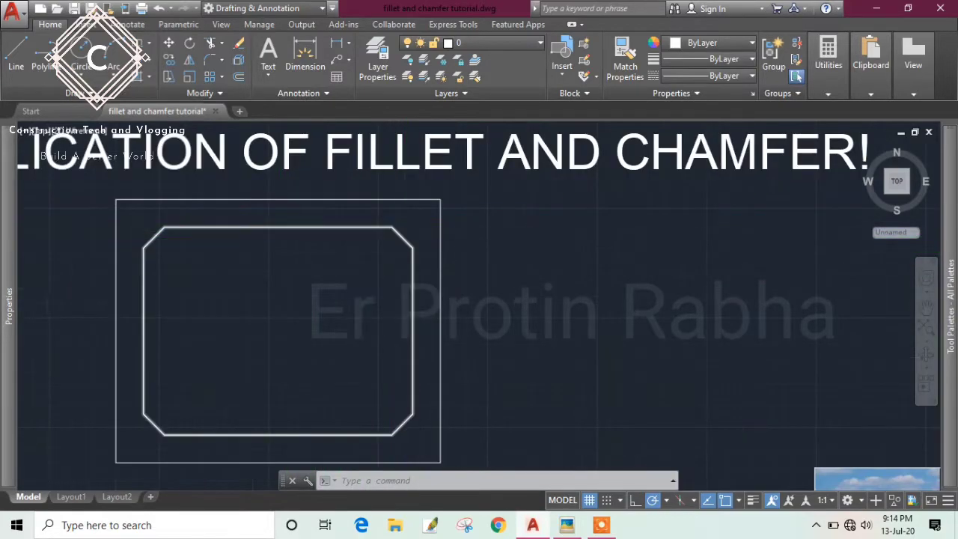
# Step: Cancel the stray selection window near the inner rectangle's corner
pyautogui.click(350, 208)
pyautogui.click(447, 296)
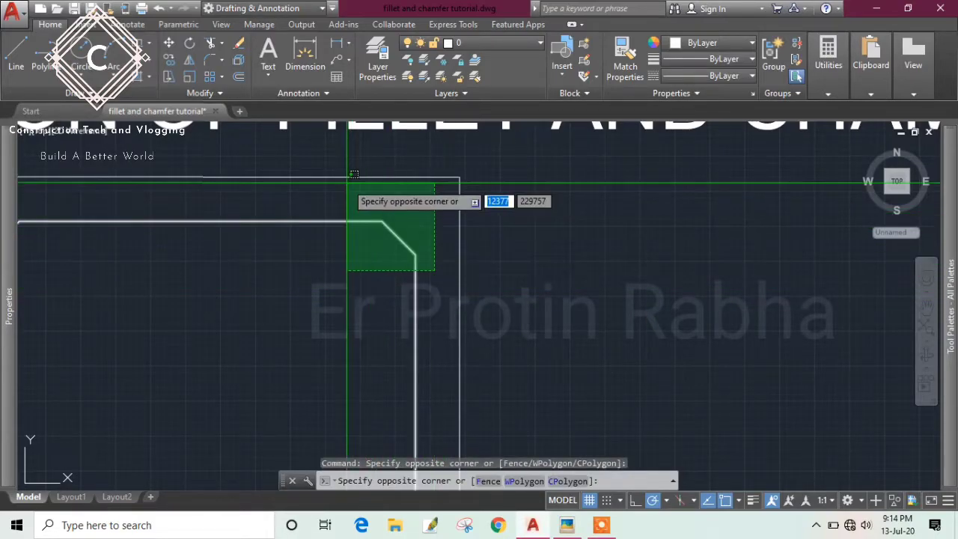
pyautogui.scroll(-3, 359, 199)
pyautogui.press('Escape')
# Step: Undo three chamfers, leaving only the top-right corner cut at 45°
pyautogui.hotkey('ctrl', 'z')
pyautogui.scroll(-2, 372, 122)
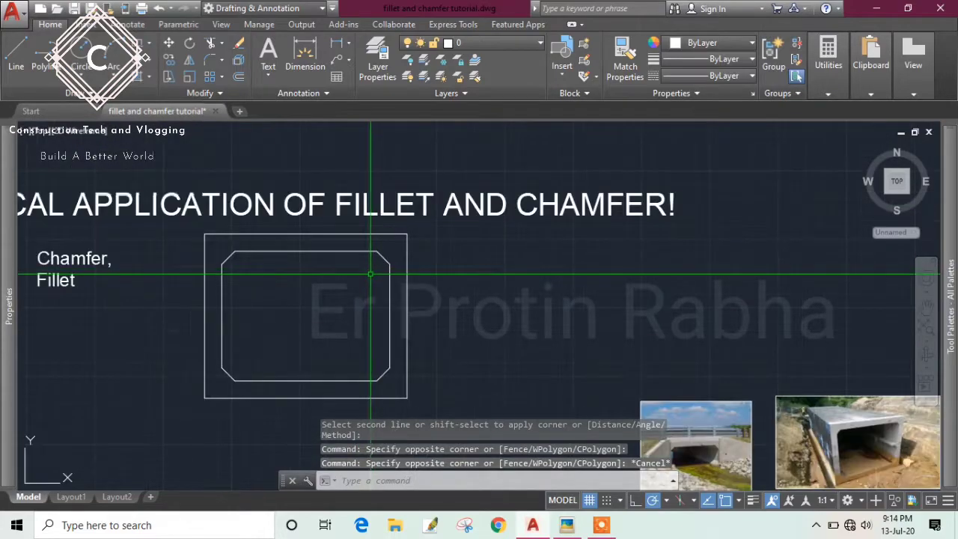
pyautogui.moveTo(372, 122); pyautogui.dragTo(412, 280, button='middle')
pyautogui.scroll(2, 441, 260)
pyautogui.hotkey('ctrl', 'z')
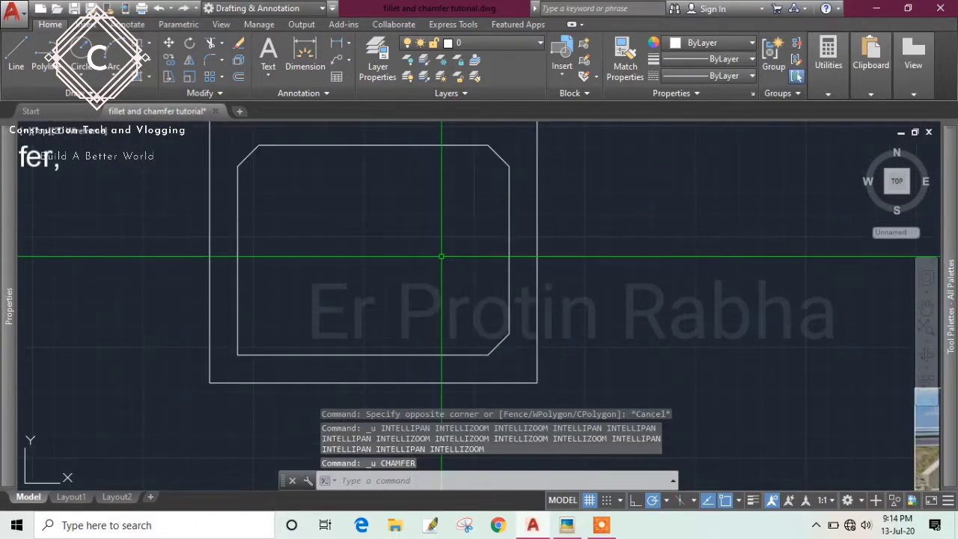
pyautogui.hotkey('ctrl', 'z')
pyautogui.hotkey('ctrl', 'z')
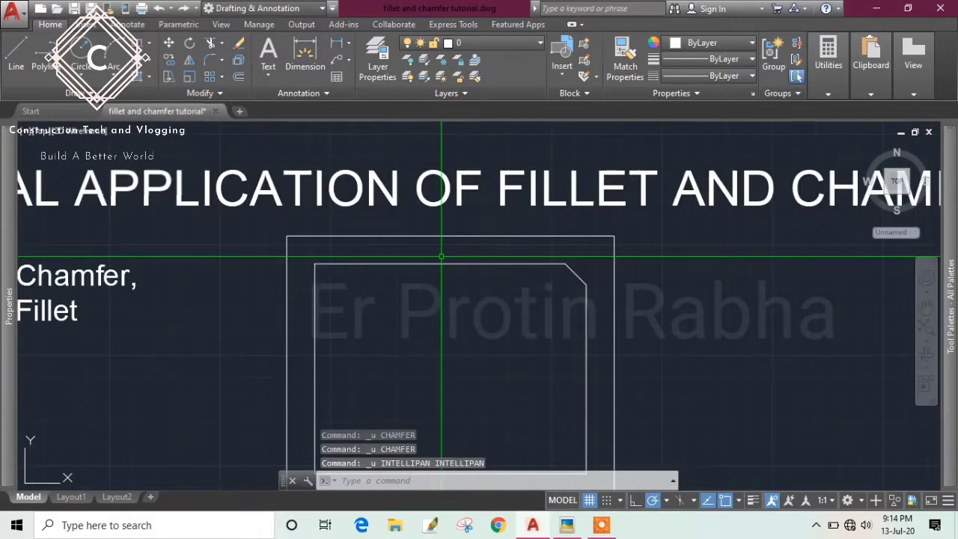
pyautogui.hotkey('ctrl', 'z')
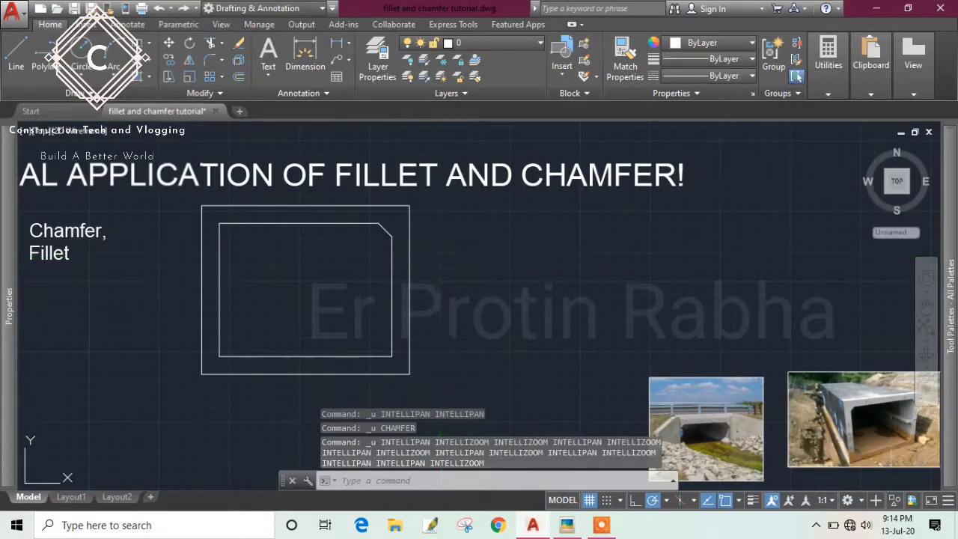
pyautogui.hotkey('ctrl', 'z')
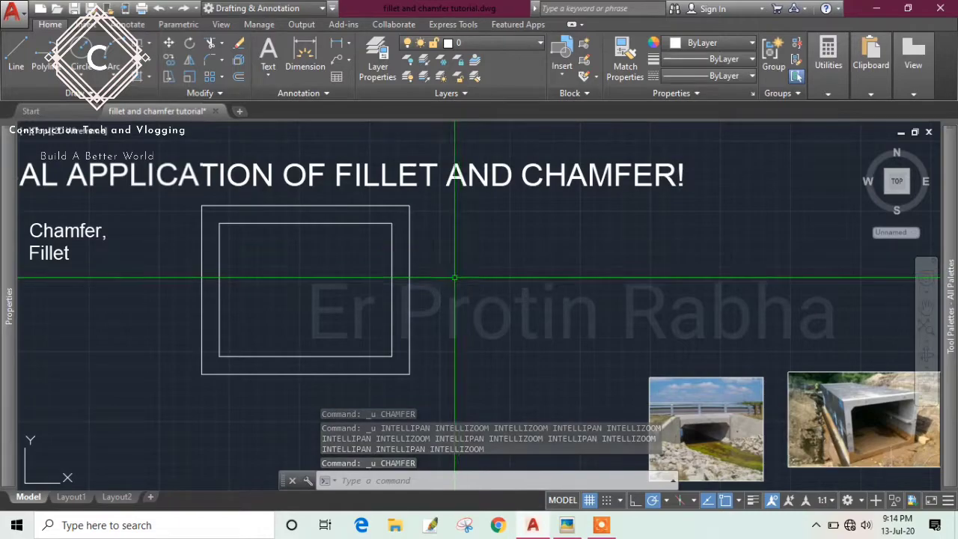
# Step: Start CHAMFER in Multiple mode and test-chamfer the inner rectangle's top-right corner
pyautogui.write('CHA')
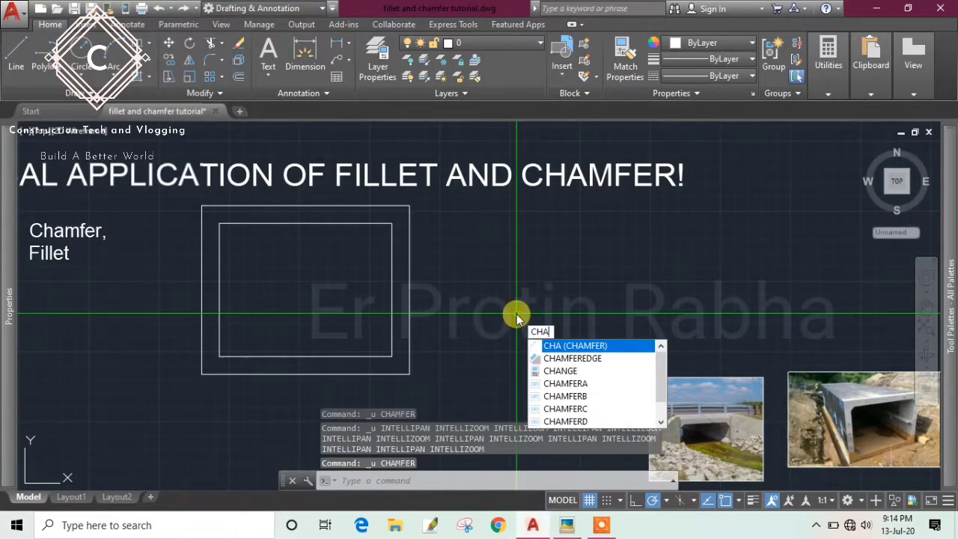
pyautogui.press('Return')
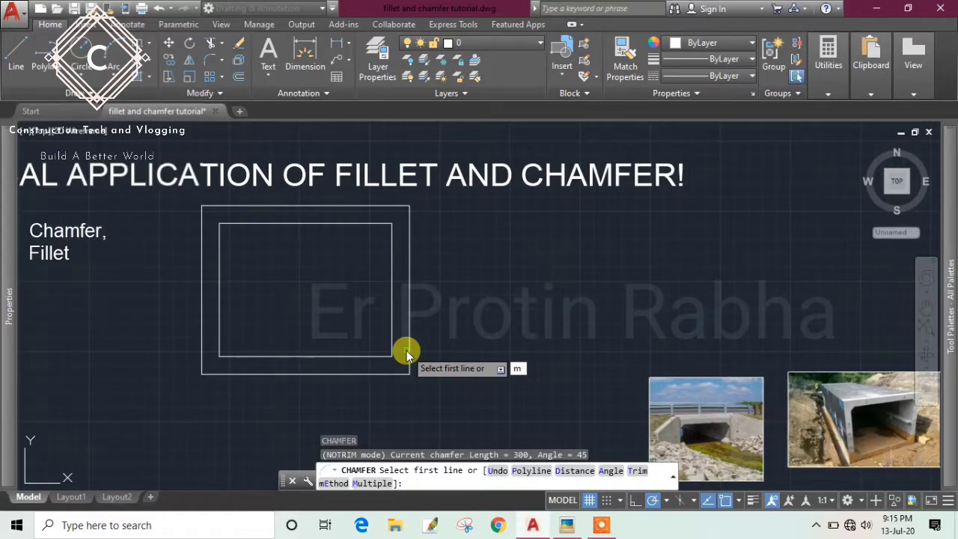
pyautogui.press('Return')
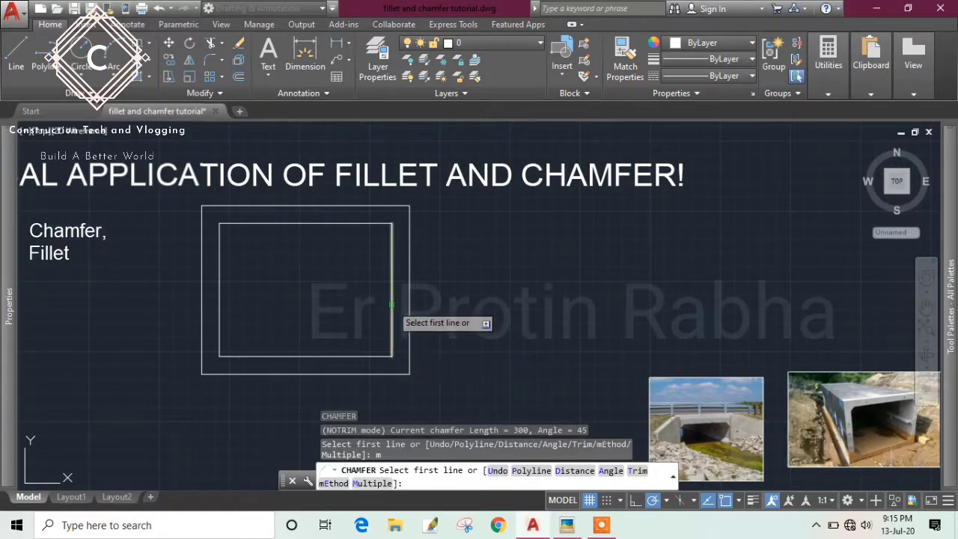
pyautogui.click(391, 239)
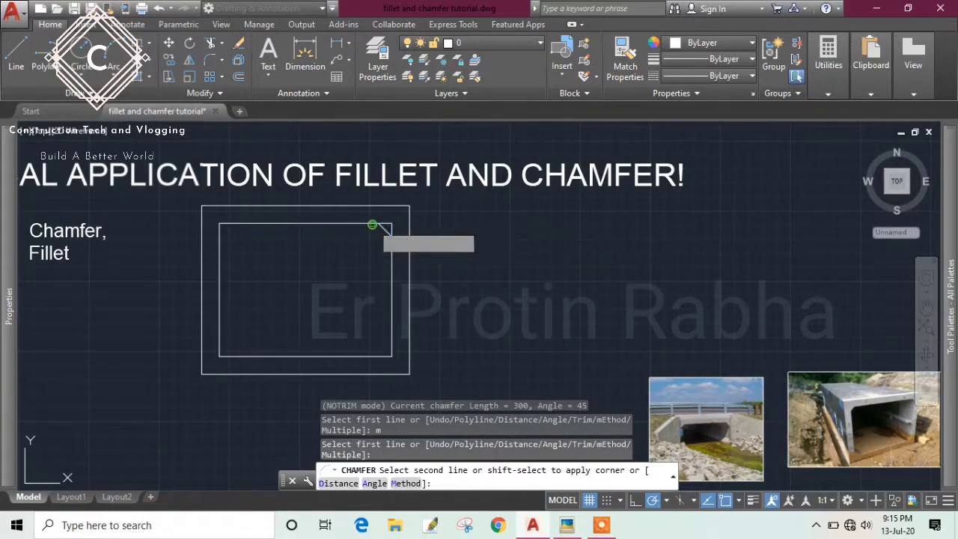
pyautogui.click(375, 224)
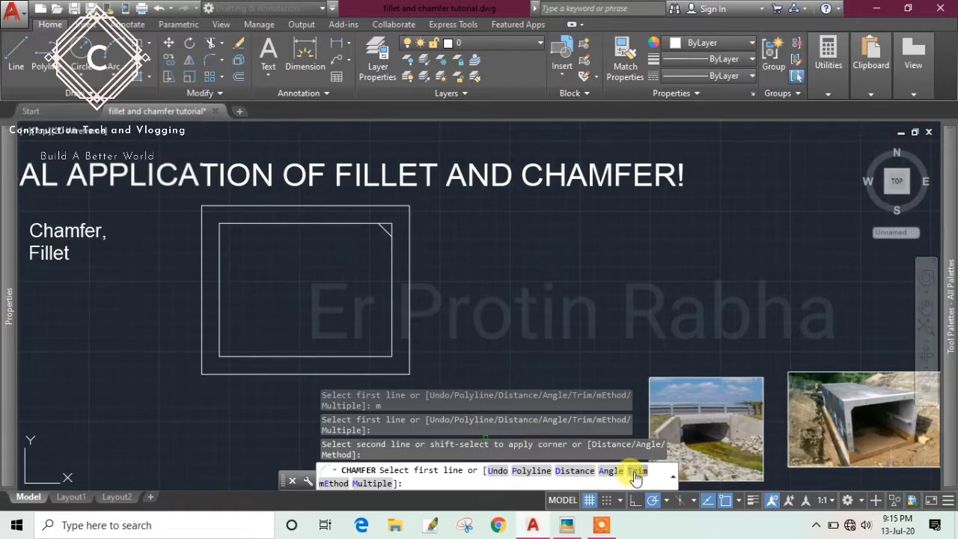
# Step: Undo the untrimmed test chamfer and switch CHAMFER's trim mode to Trim
pyautogui.click(498, 470)
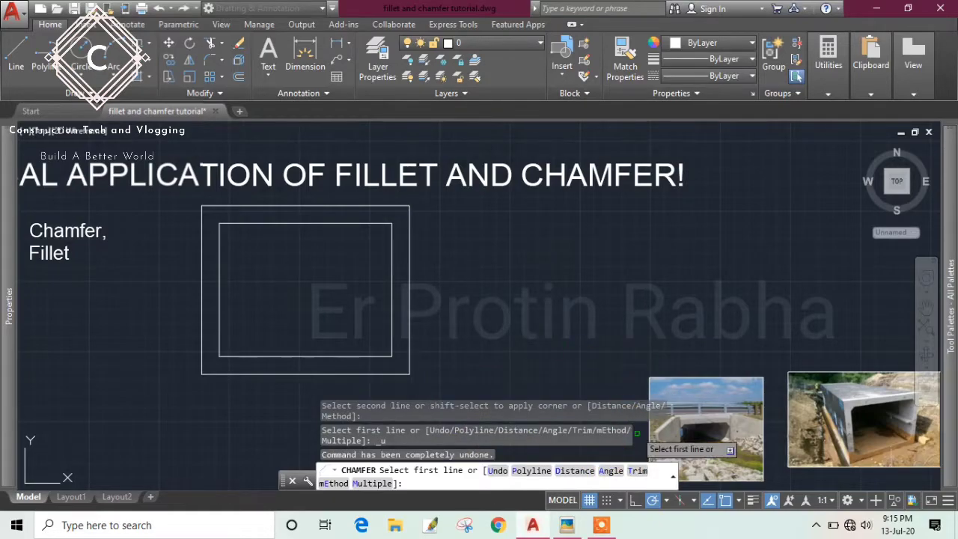
pyautogui.click(638, 471)
pyautogui.press('Down')
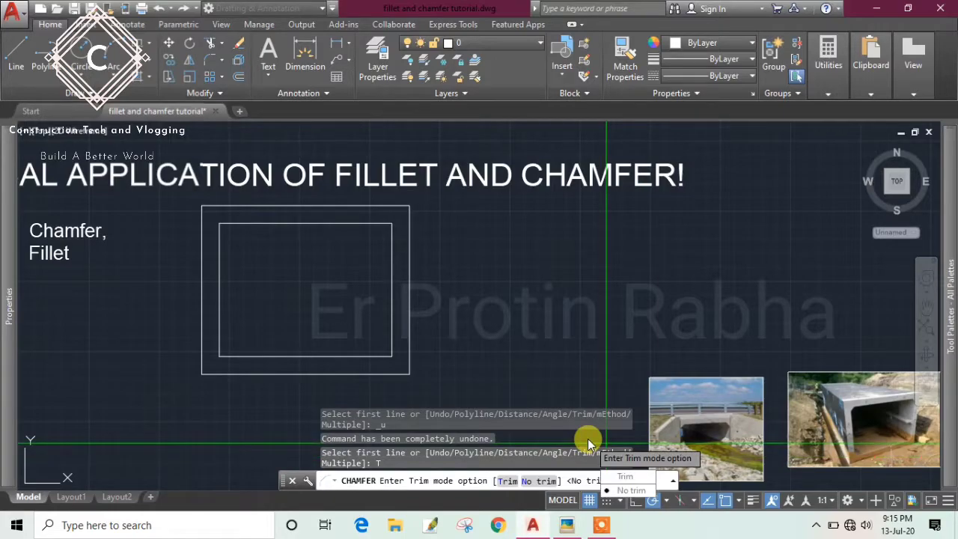
pyautogui.click(610, 471)
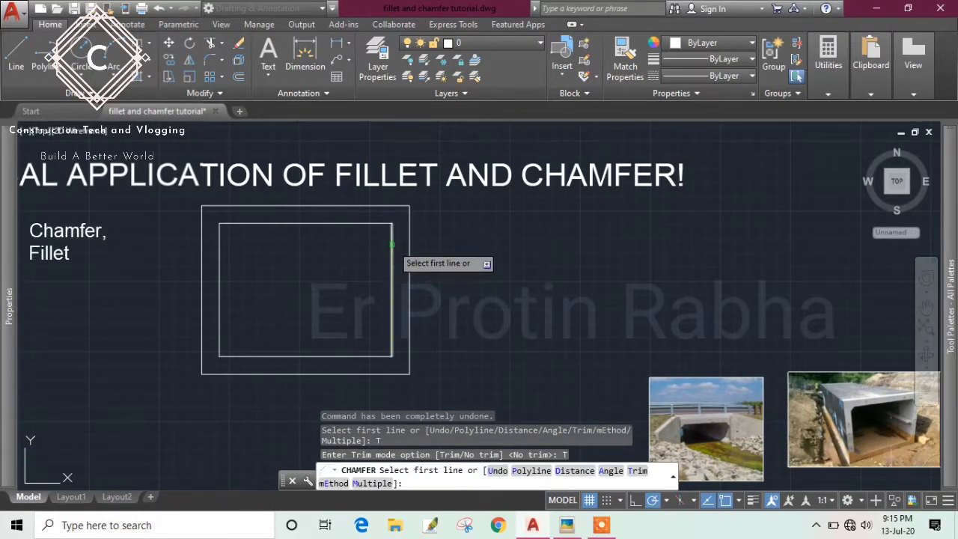
# Step: Chamfer the inner rectangle's top-right, top-left, bottom-left and bottom-right corners, then cancel CHAMFER
pyautogui.click(390, 250)
pyautogui.click(367, 225)
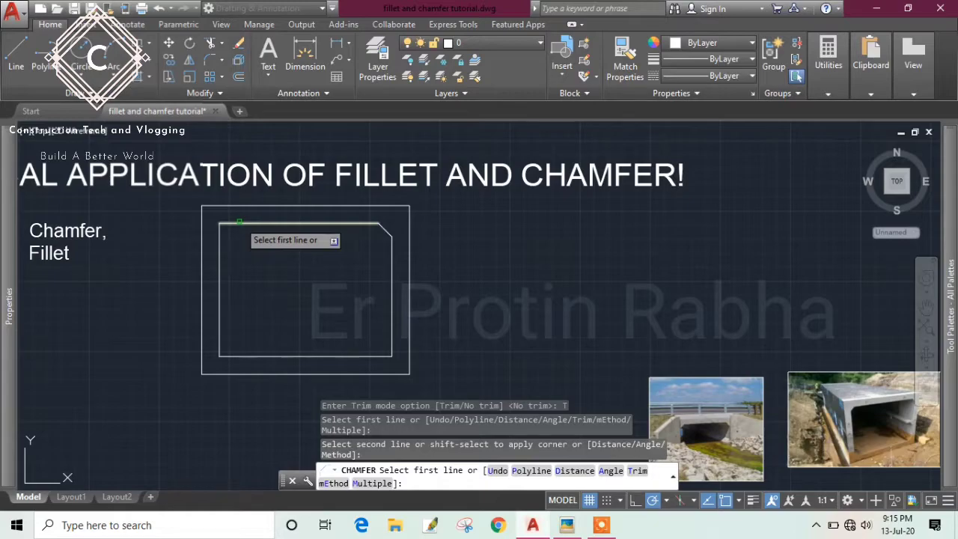
pyautogui.click(239, 222)
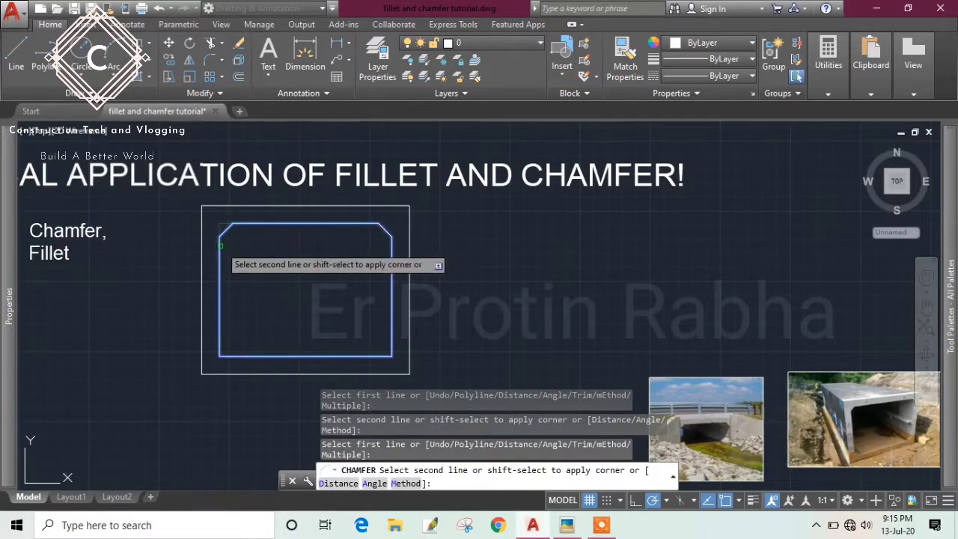
pyautogui.click(220, 246)
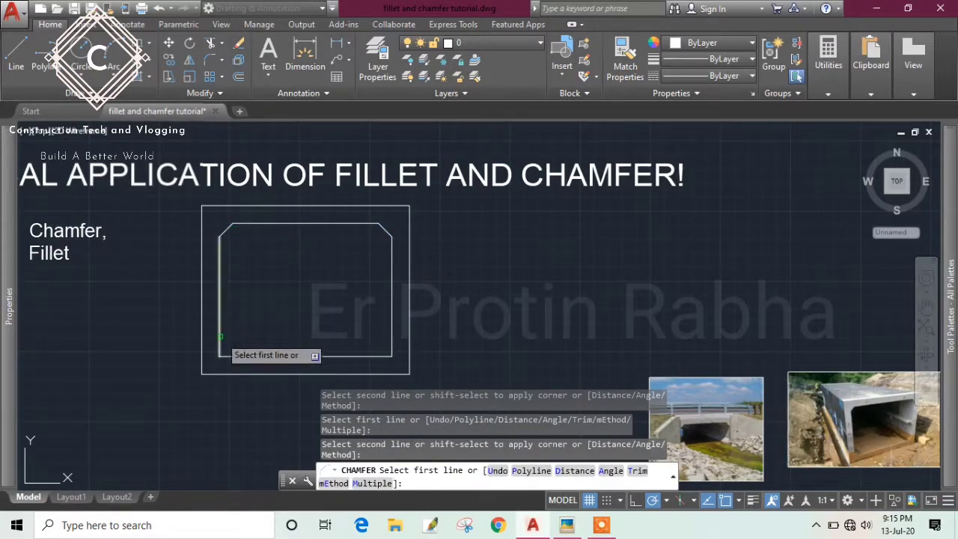
pyautogui.click(220, 339)
pyautogui.click(234, 356)
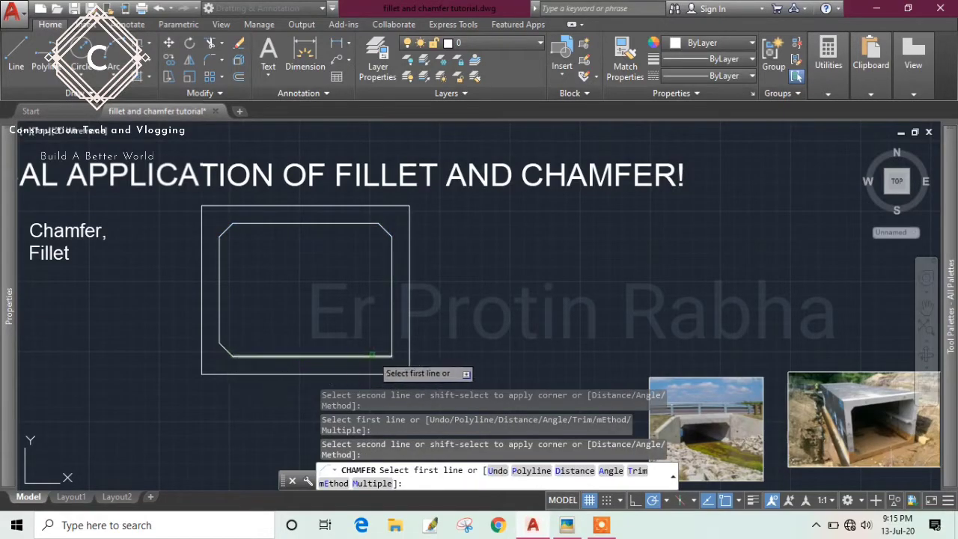
pyautogui.click(372, 355)
pyautogui.click(391, 333)
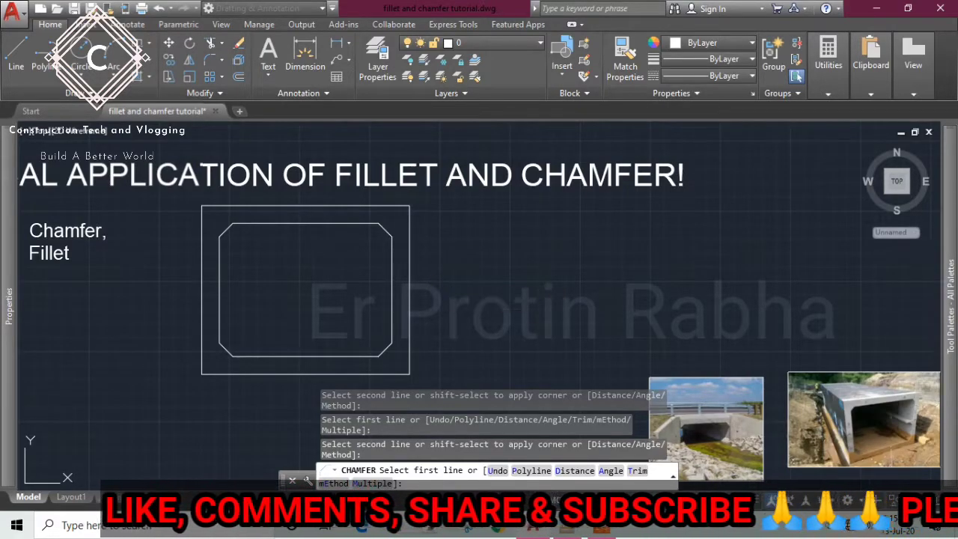
pyautogui.press('Escape')
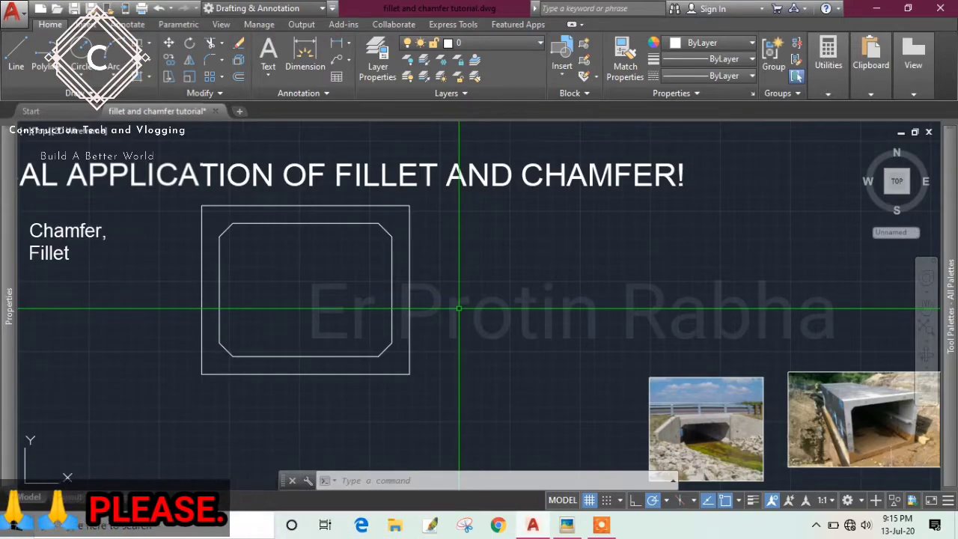
# Step: Undo the corner chamfers to restore the inner rectangle's square corners
pyautogui.hotkey('ctrl', 'z')
pyautogui.hotkey('ctrl', 'z')
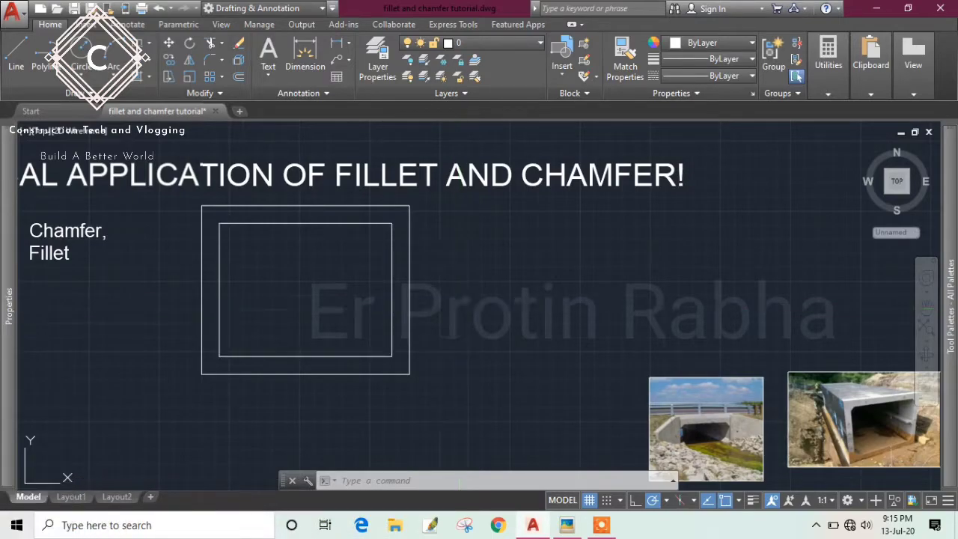
pyautogui.scroll(2, 458, 309)
pyautogui.scroll(-2, 458, 308)
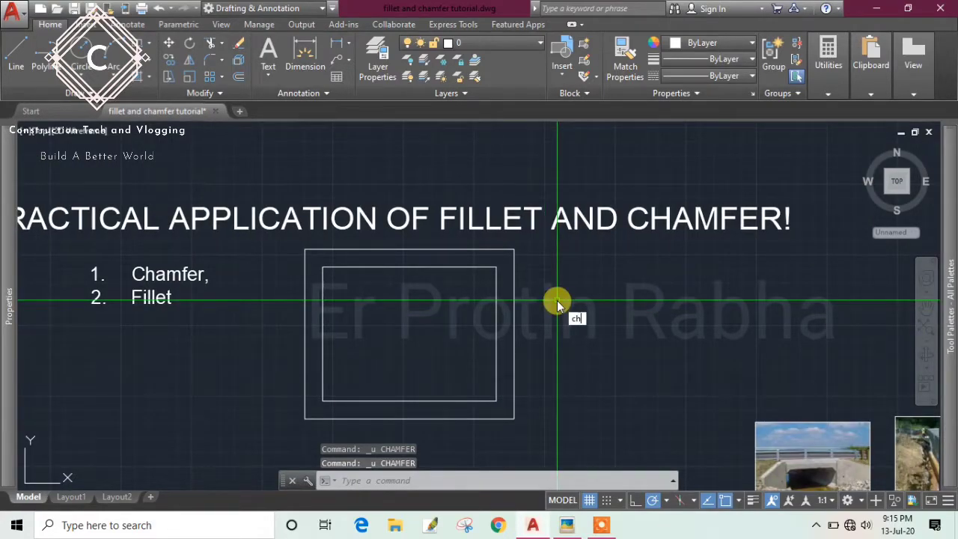
# Step: Restart CHAMFER and set its trim mode option to Trim
pyautogui.write('a')
pyautogui.press('Return')
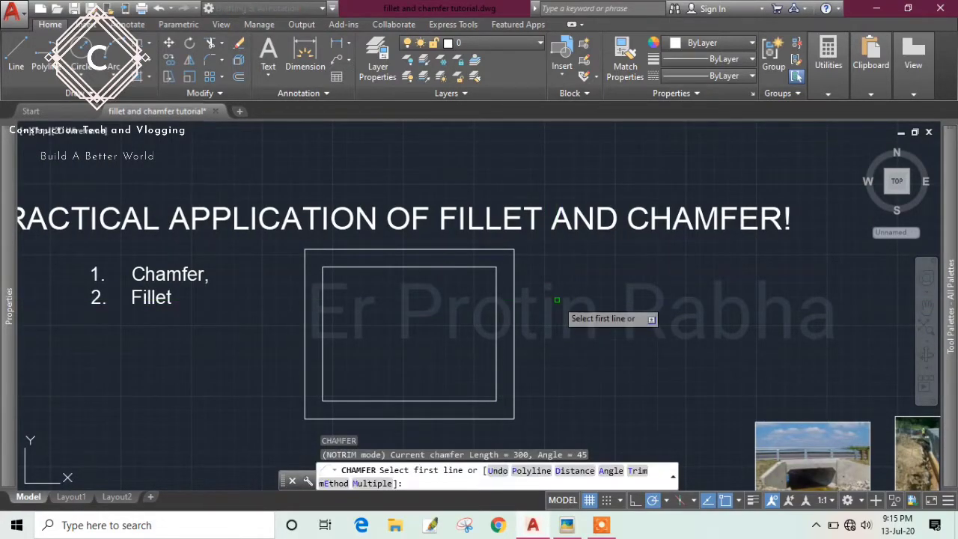
pyautogui.write('t')
pyautogui.press('Return')
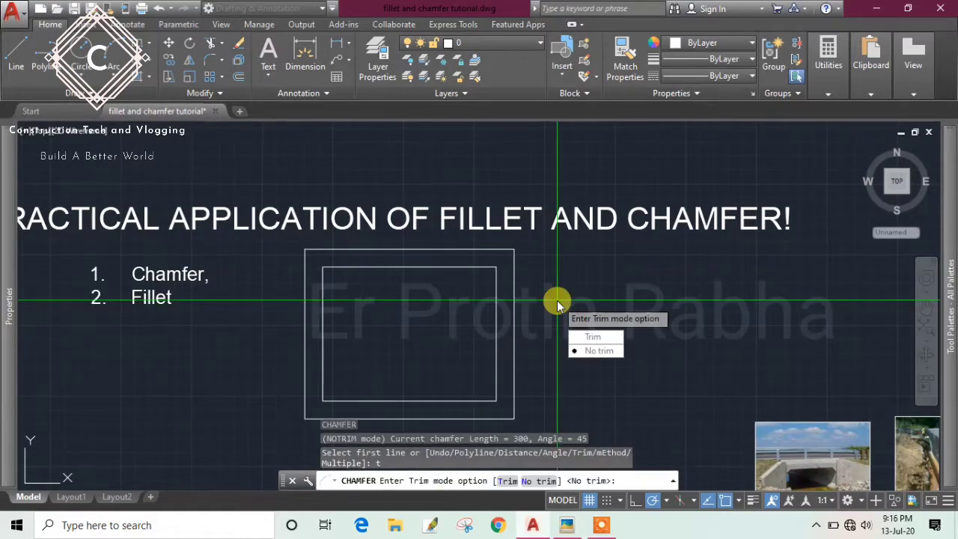
pyautogui.write('t')
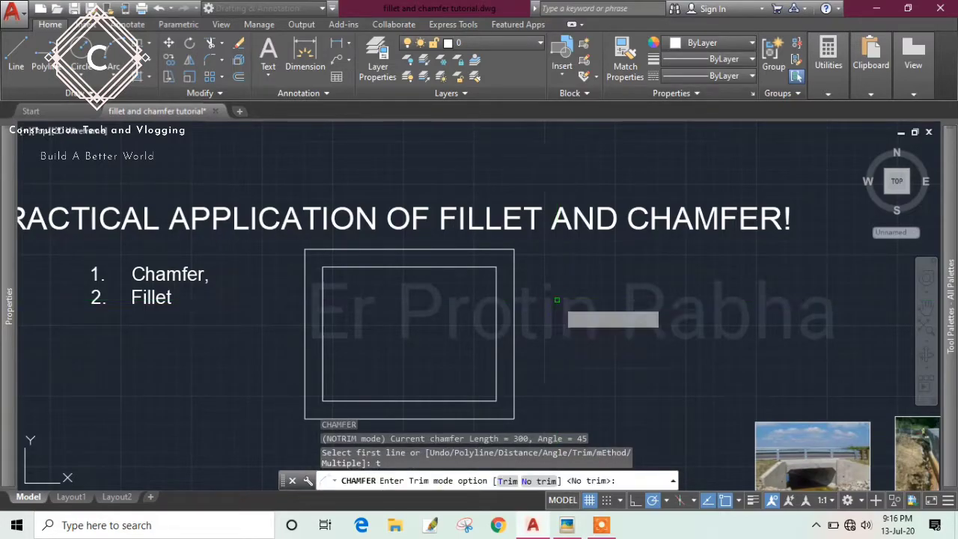
pyautogui.press('Return')
pyautogui.moveTo(544, 314); pyautogui.dragTo(535, 307, button='middle')
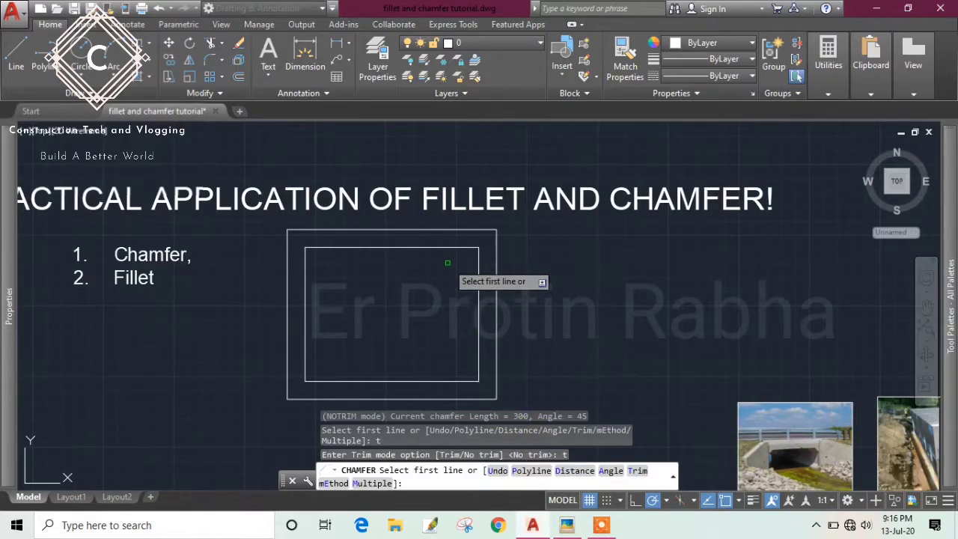
# Step: Chamfer all four inner-rectangle corners at once with the Polyline option
pyautogui.click(526, 472)
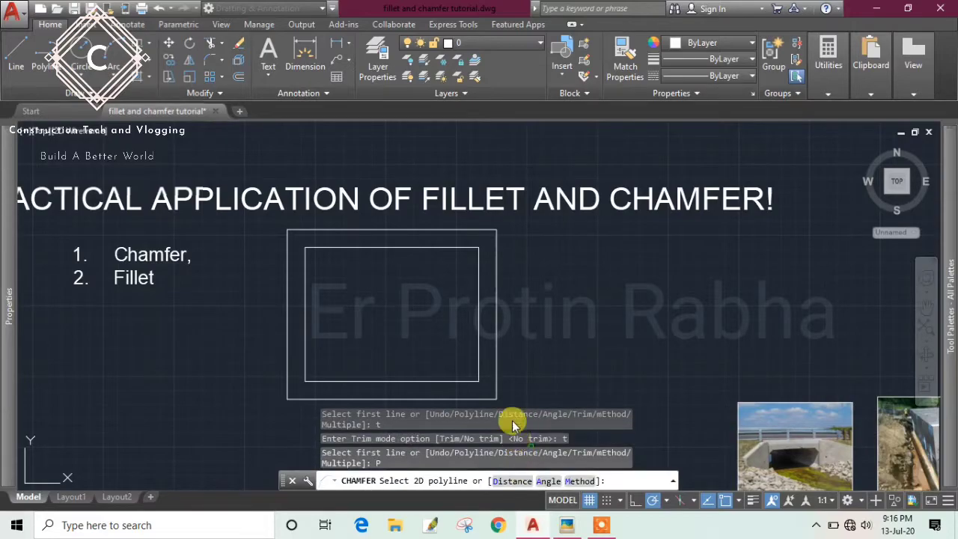
pyautogui.click(478, 274)
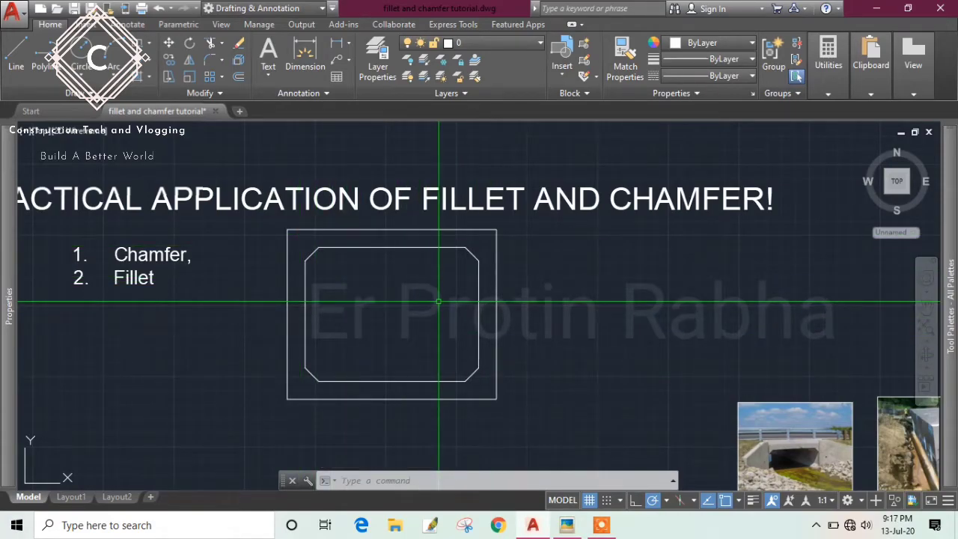
pyautogui.moveTo(526, 316); pyautogui.dragTo(511, 316, button='middle')
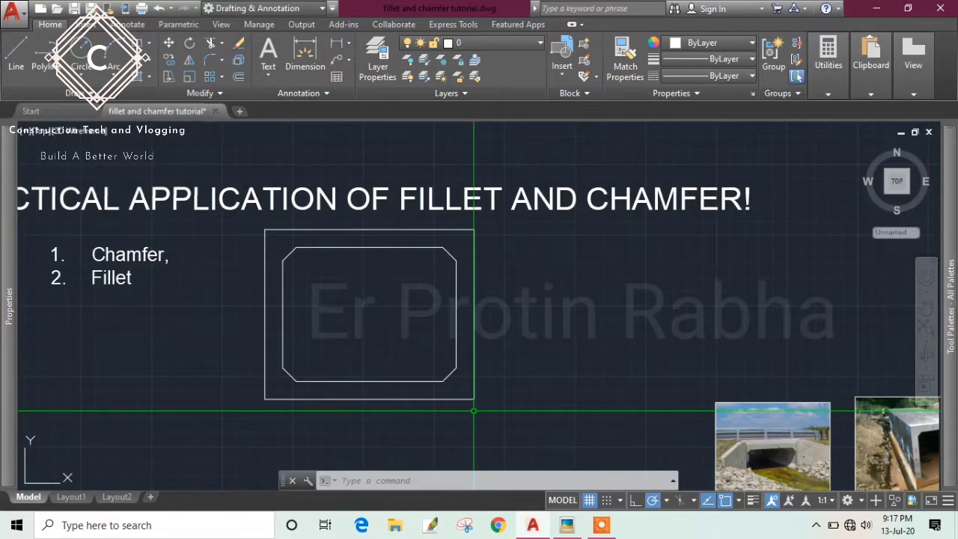
pyautogui.moveTo(639, 411)
pyautogui.mouseDown(button='middle')
pyautogui.moveTo(618, 358)
pyautogui.moveTo(613, 372)
pyautogui.mouseUp(button='middle')
pyautogui.scroll(4, 713, 378)
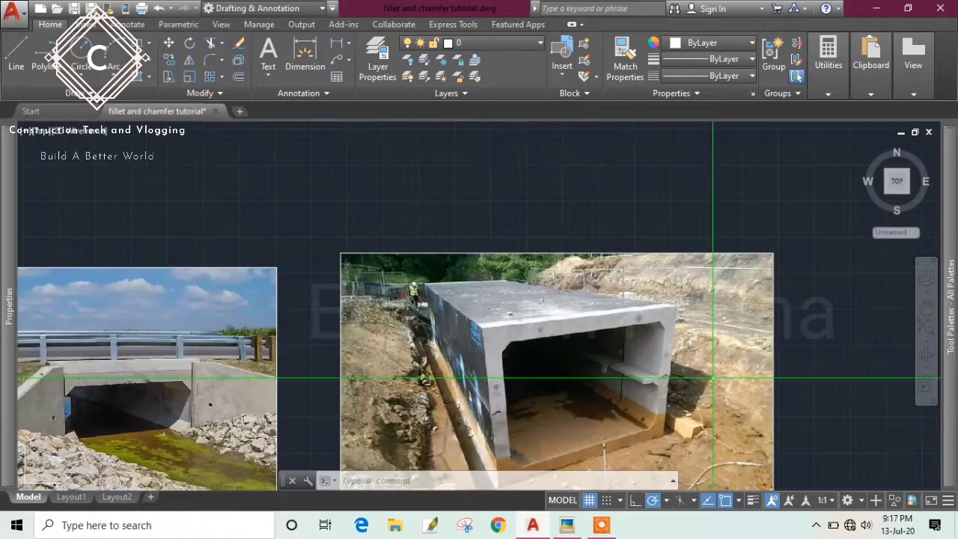
pyautogui.scroll(-5, 507, 379)
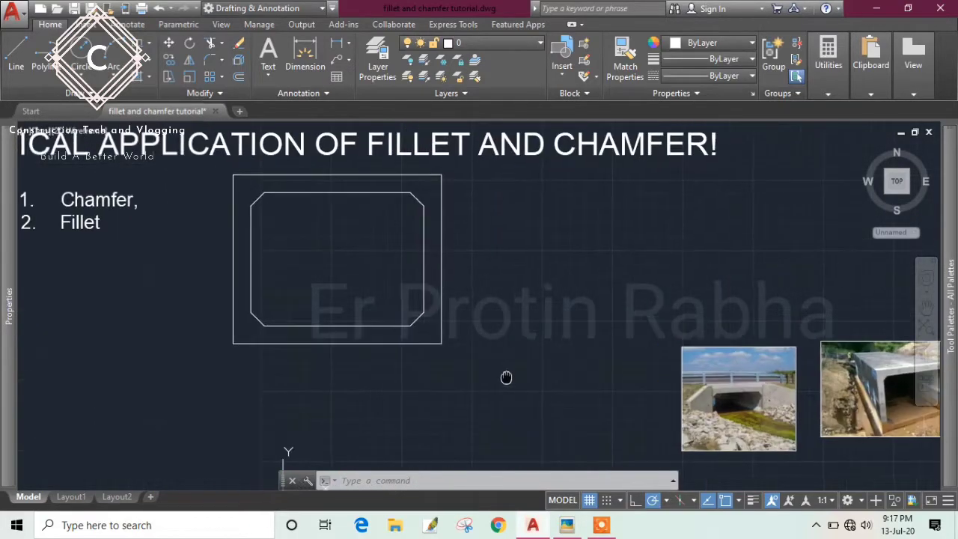
pyautogui.write('ham')
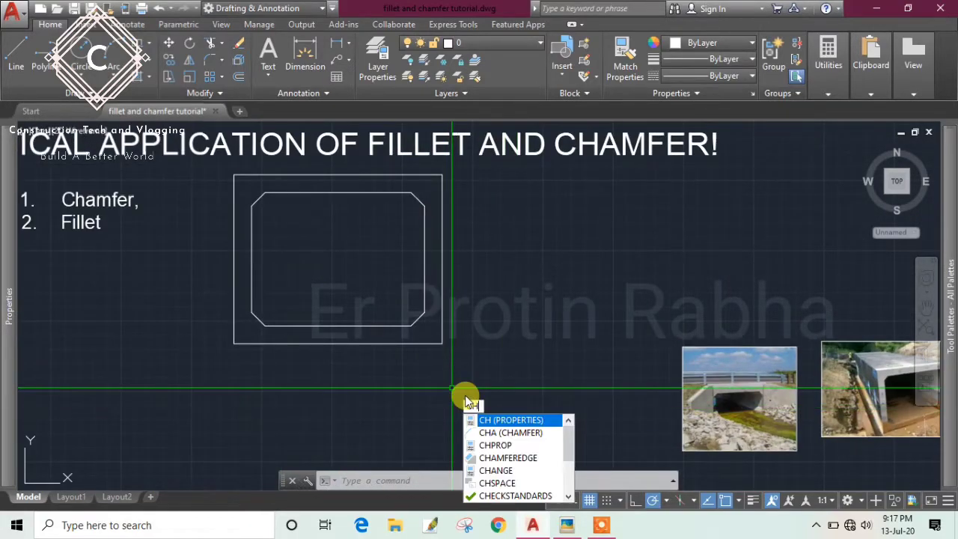
pyautogui.press('Return')
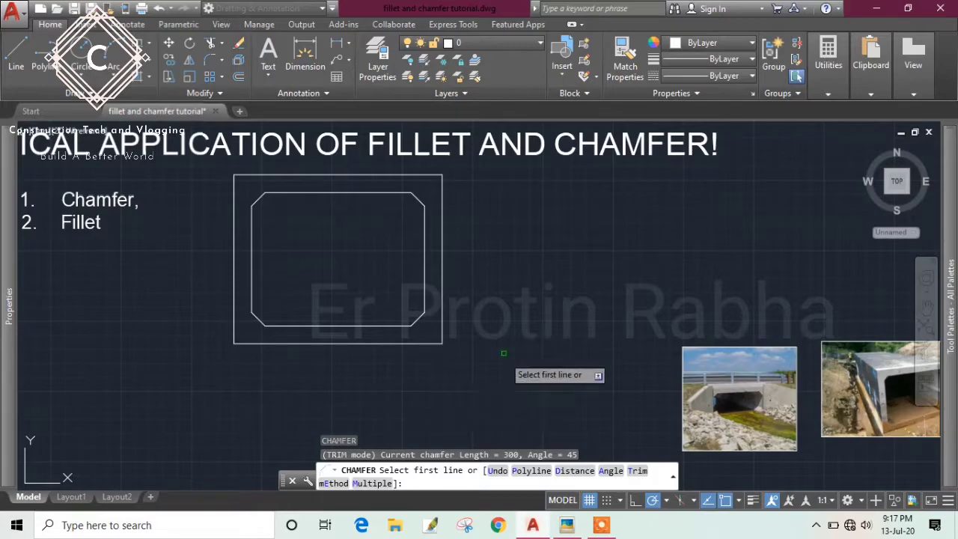
pyautogui.scroll(-2, 500, 395)
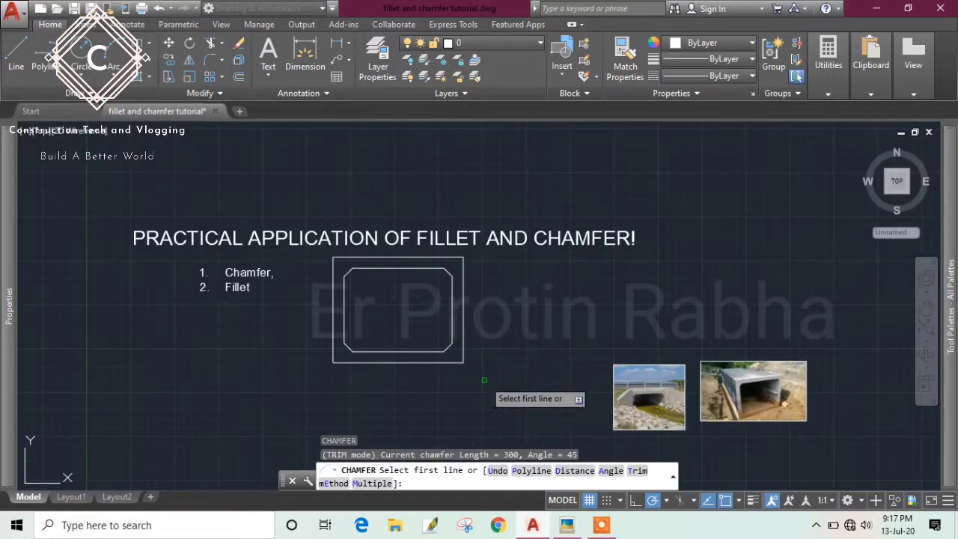
pyautogui.press('Escape')
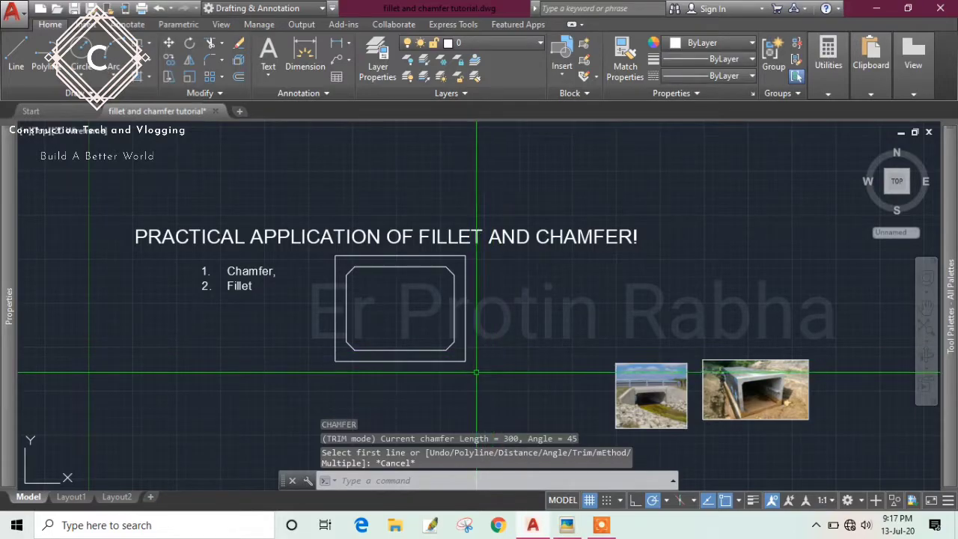
# Step: Window-select both box-section rectangles and erase them
pyautogui.click(316, 217)
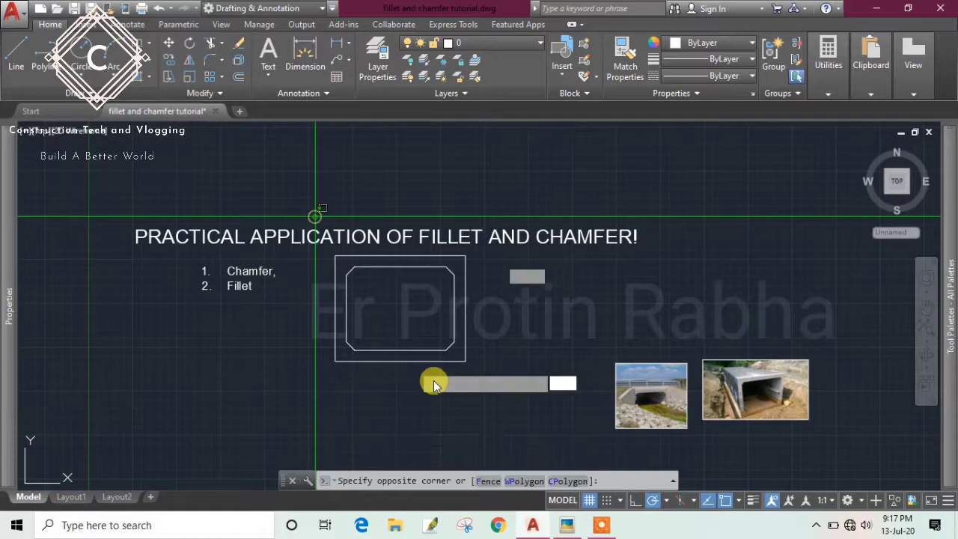
pyautogui.click(486, 408)
pyautogui.write('e')
pyautogui.press('Return')
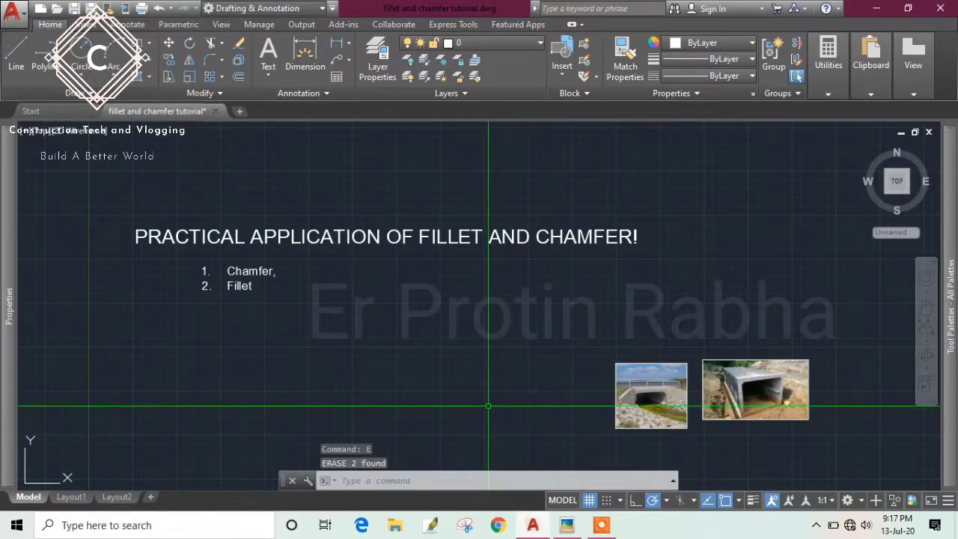
# Step: Frame the 'PRACTICAL APPLICATION OF FILLET AND CHAMFER' title and its list in view
pyautogui.moveTo(551, 376); pyautogui.dragTo(600, 389, button='middle')
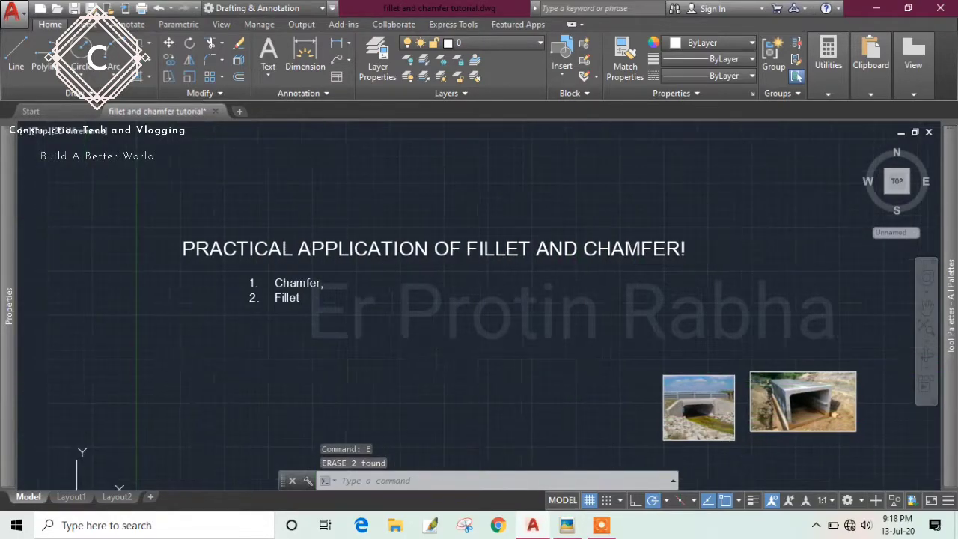
pyautogui.scroll(4, 331, 327)
pyautogui.moveTo(331, 327); pyautogui.dragTo(352, 394, button='middle')
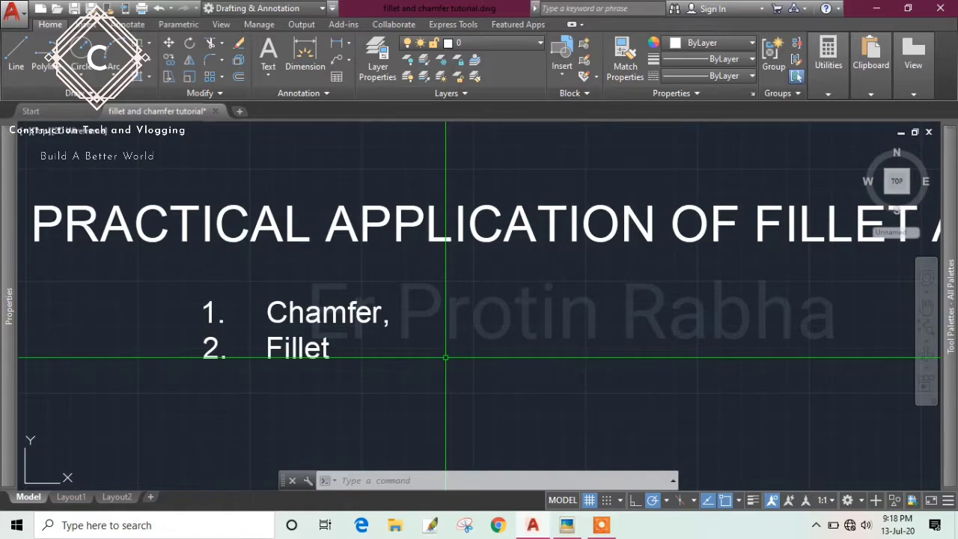
pyautogui.moveTo(496, 323); pyautogui.dragTo(459, 307, button='middle')
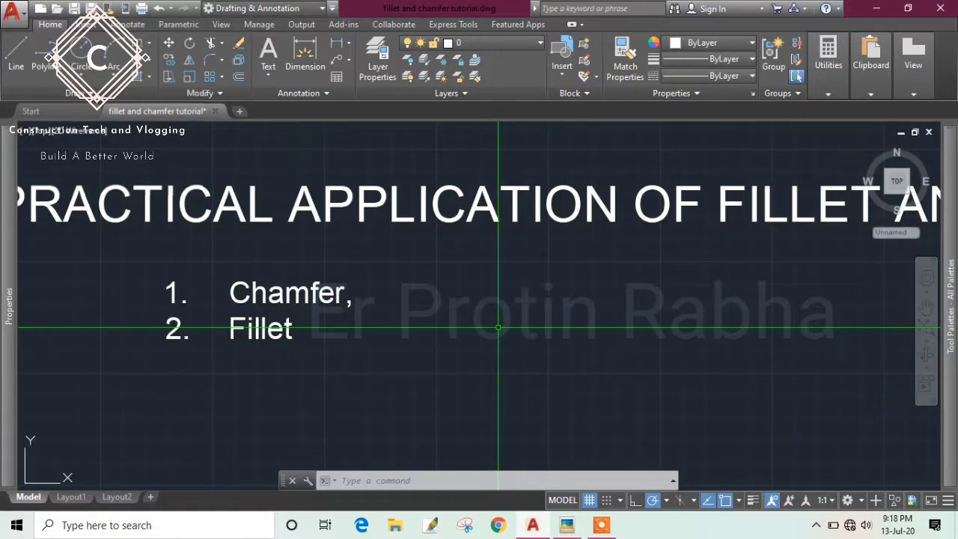
pyautogui.scroll(-2, 497, 327)
pyautogui.moveTo(494, 327); pyautogui.dragTo(462, 310, button='middle')
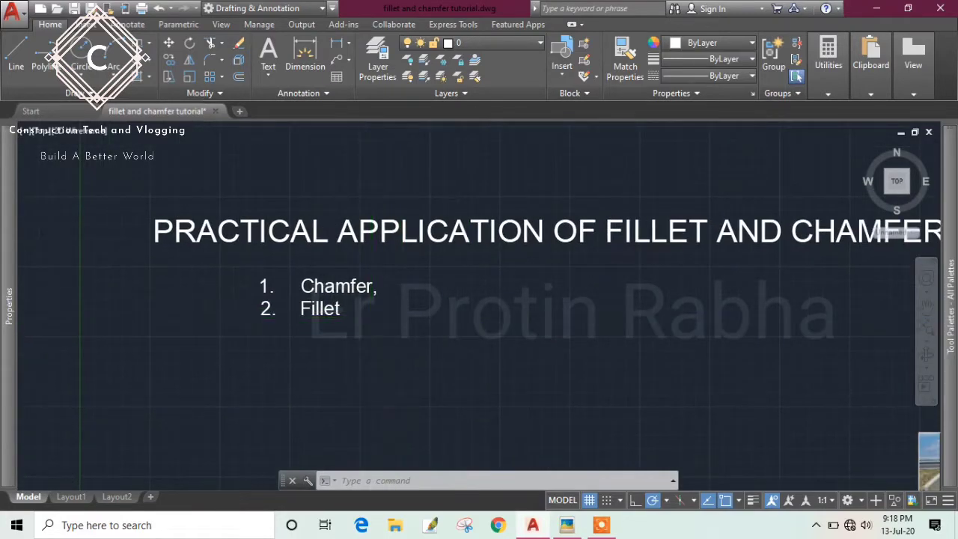
pyautogui.scroll(2, 390, 323)
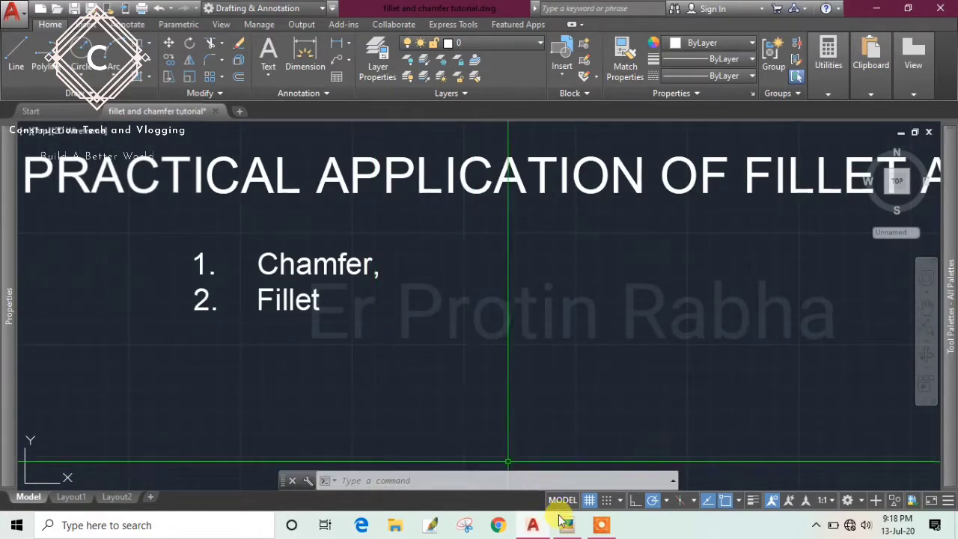
# Step: Open the rebar cage photo in Picasa Photo Viewer and maximise it
pyautogui.moveTo(568, 533)
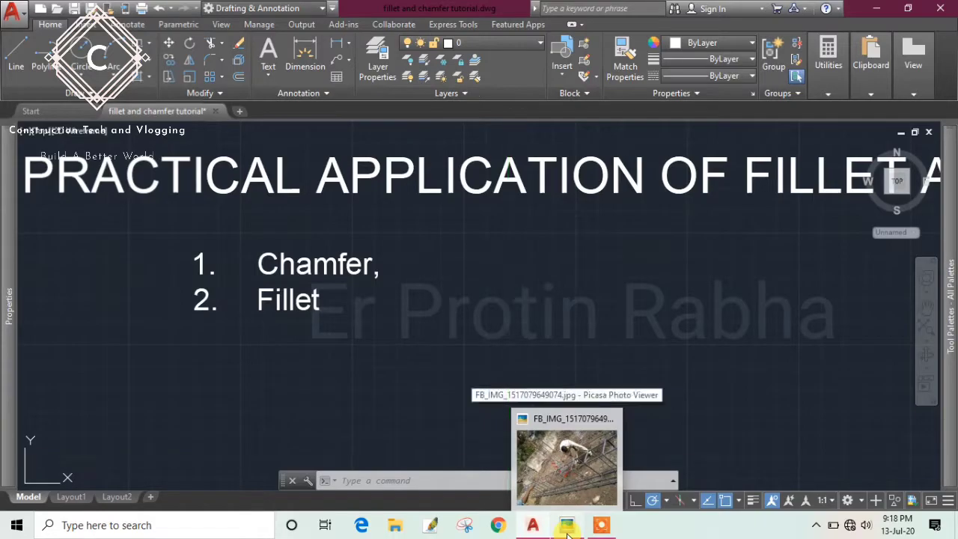
pyautogui.click(566, 464)
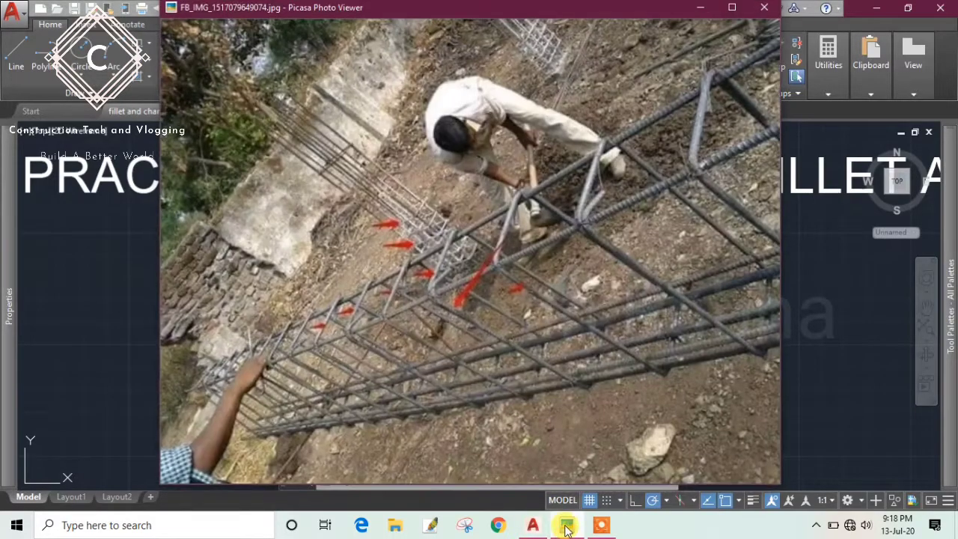
pyautogui.click(735, 12)
# Step: Zoom in and out on the rebar cage photo, then minimise the viewer
pyautogui.scroll(2, 558, 265)
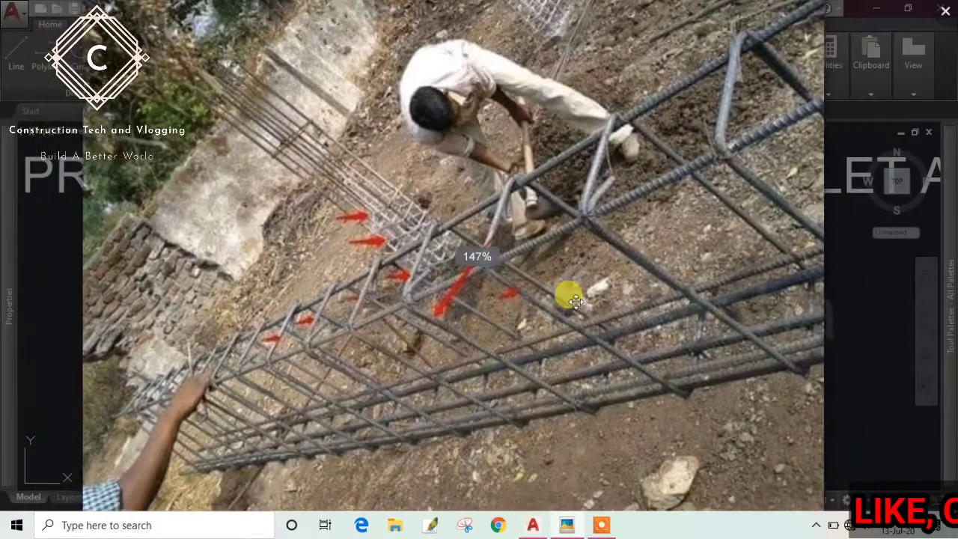
pyautogui.scroll(-1, 524, 332)
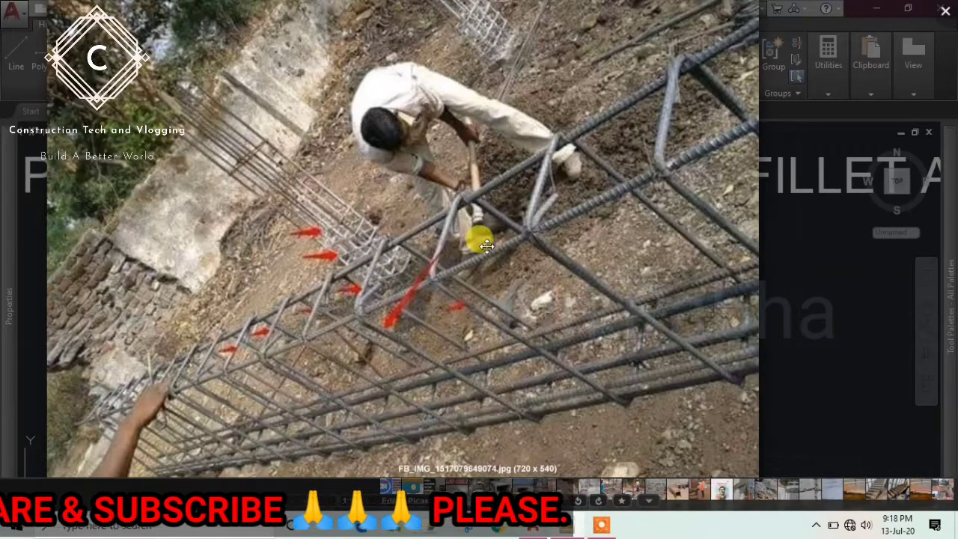
pyautogui.scroll(-3, 509, 255)
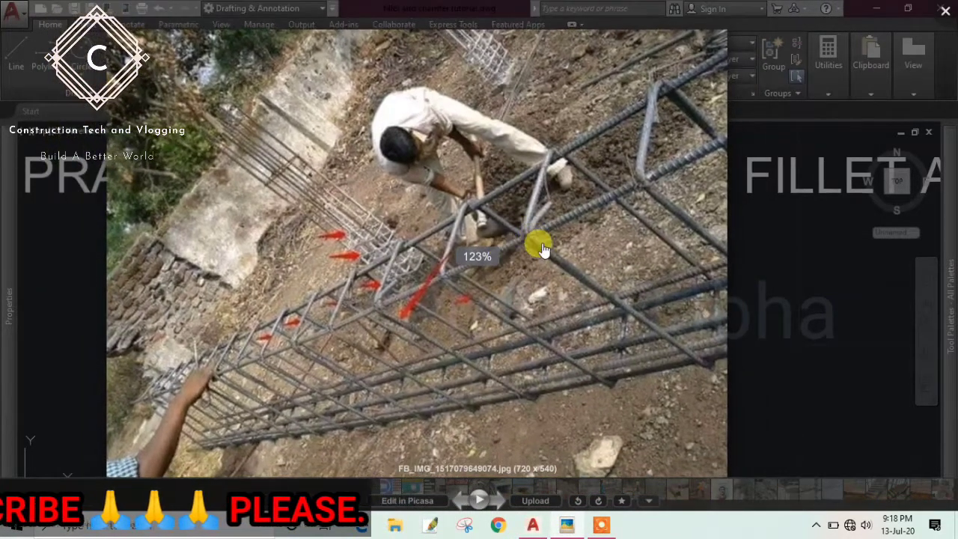
pyautogui.scroll(3, 509, 330)
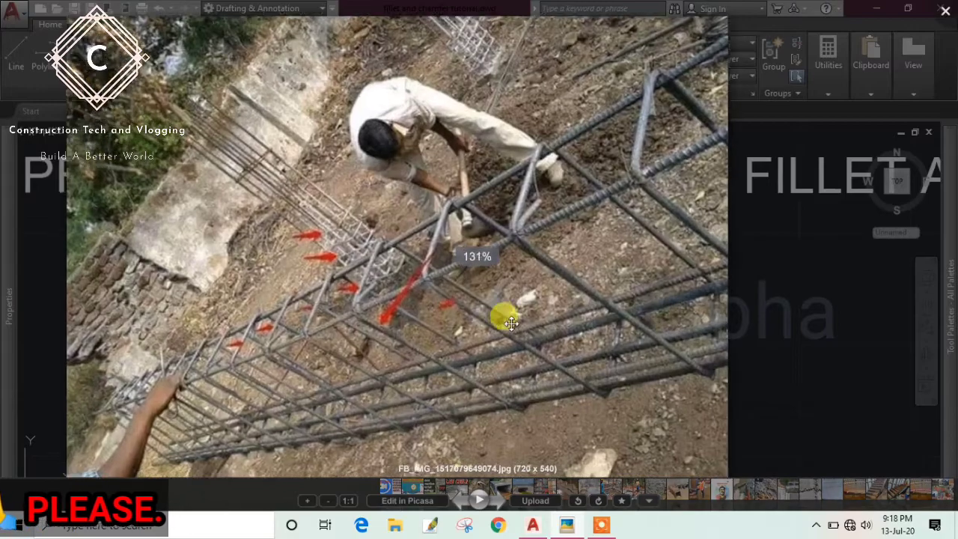
pyautogui.moveTo(603, 526)
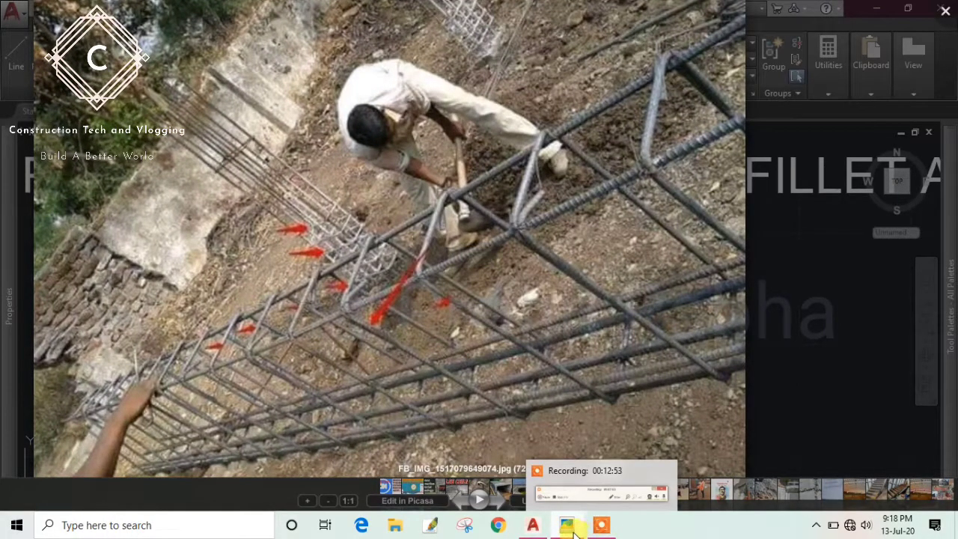
pyautogui.moveTo(571, 528)
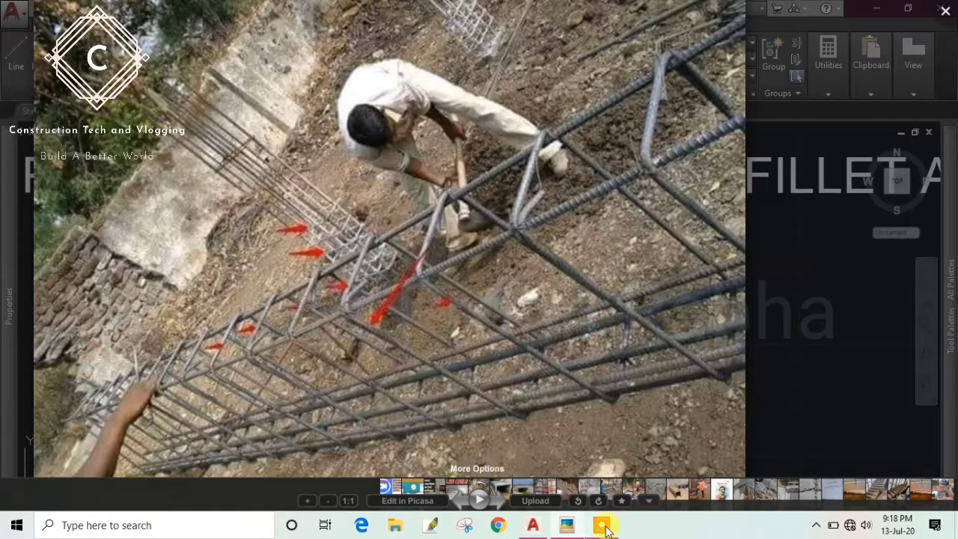
pyautogui.click(575, 529)
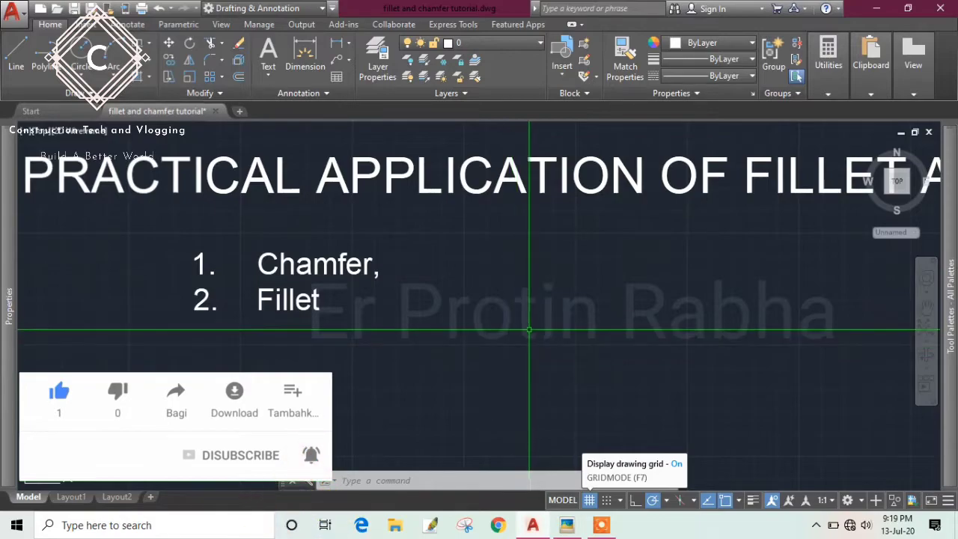
pyautogui.moveTo(476, 330); pyautogui.dragTo(415, 329, button='middle')
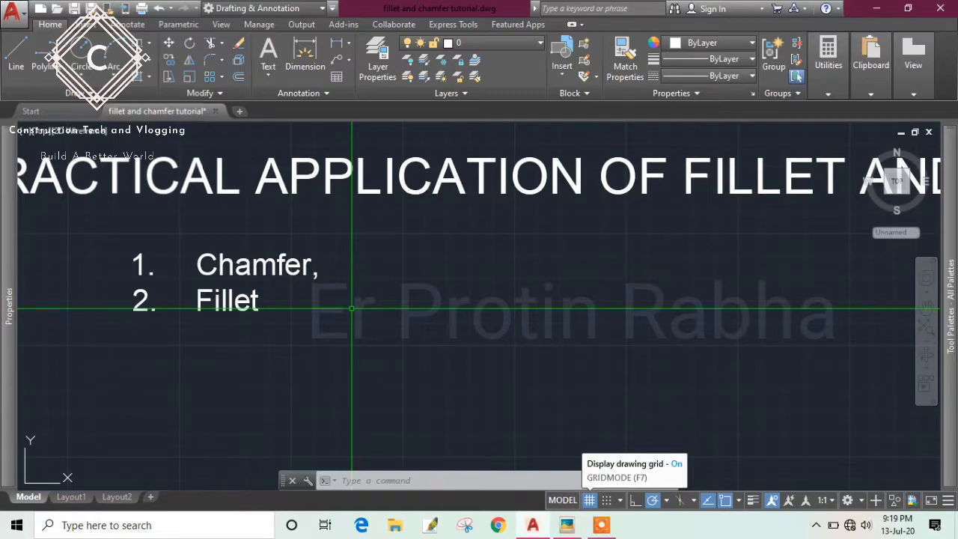
pyautogui.scroll(-2, 621, 284)
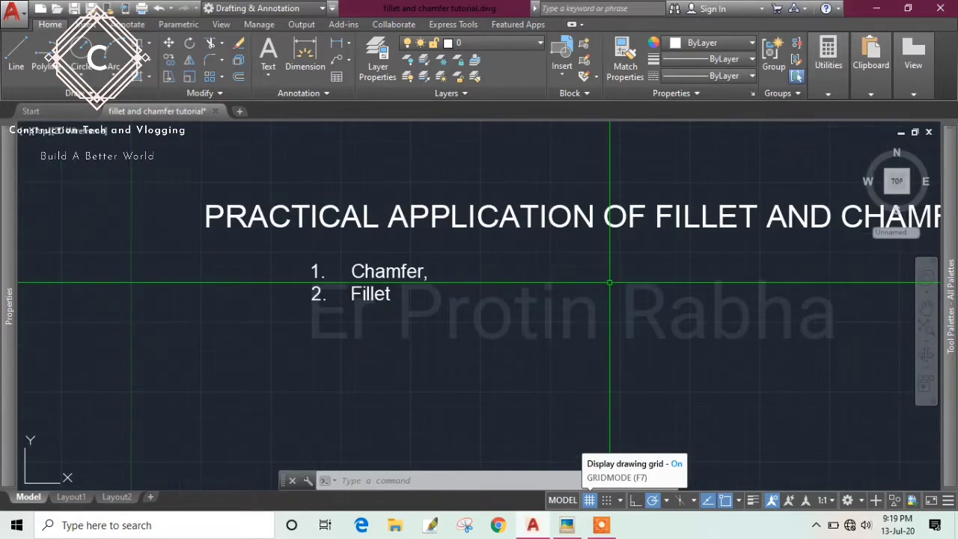
pyautogui.moveTo(609, 290)
pyautogui.mouseDown(button='middle')
pyautogui.moveTo(443, 255)
pyautogui.moveTo(464, 266)
pyautogui.mouseUp(button='middle')
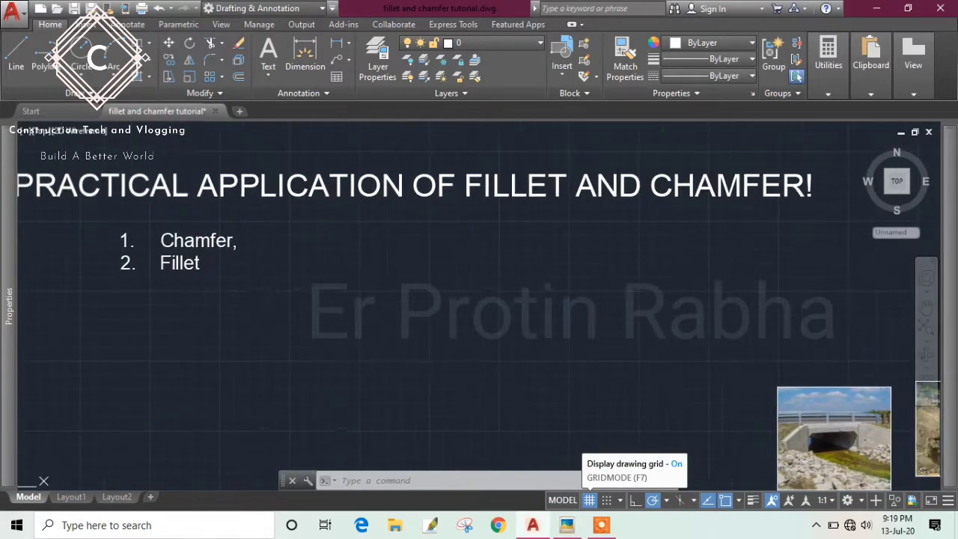
pyautogui.click(569, 526)
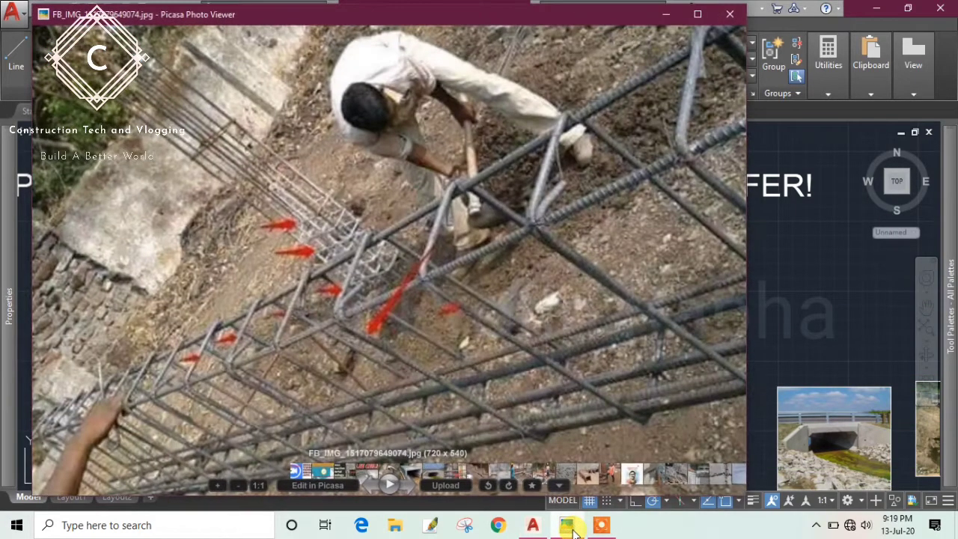
pyautogui.click(570, 526)
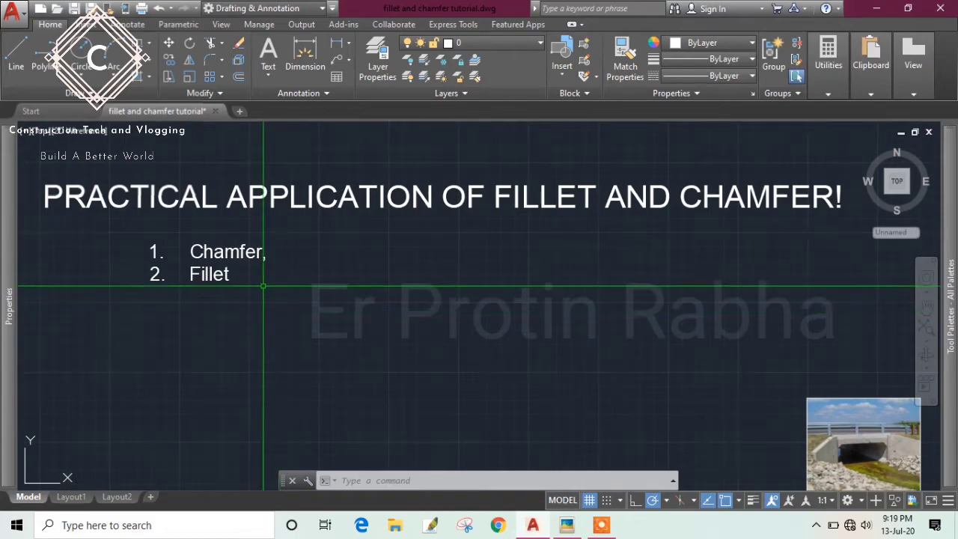
pyautogui.scroll(2, 261, 285)
pyautogui.moveTo(261, 285); pyautogui.dragTo(284, 287, button='middle')
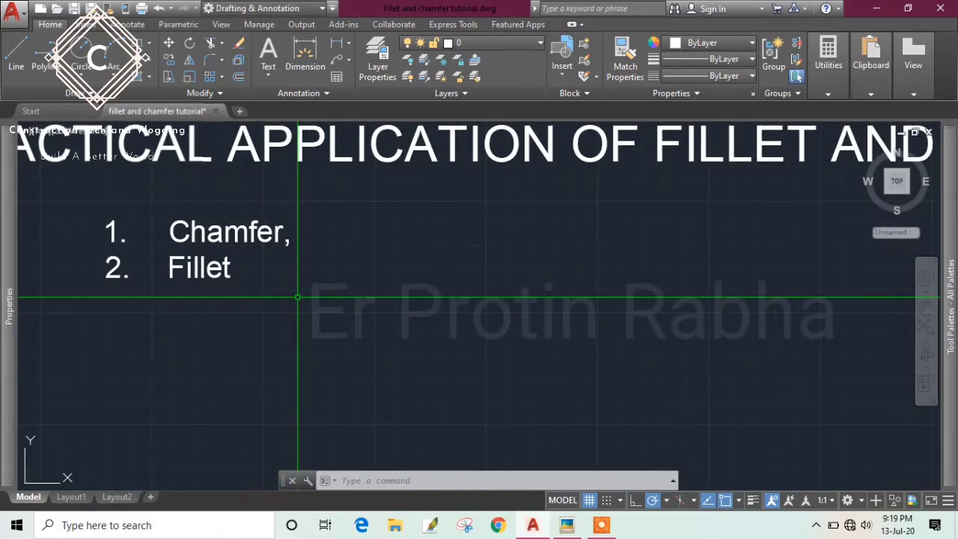
# Step: Draw a tall rectangle right of the Chamfer and Fillet list with REC, then window-select it
pyautogui.write('rec')
pyautogui.press('Return')
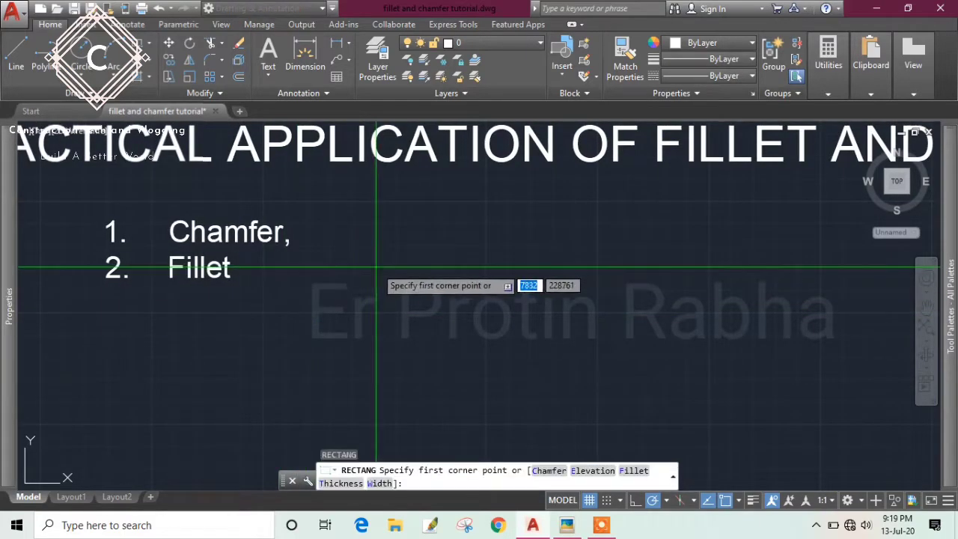
pyautogui.click(358, 249)
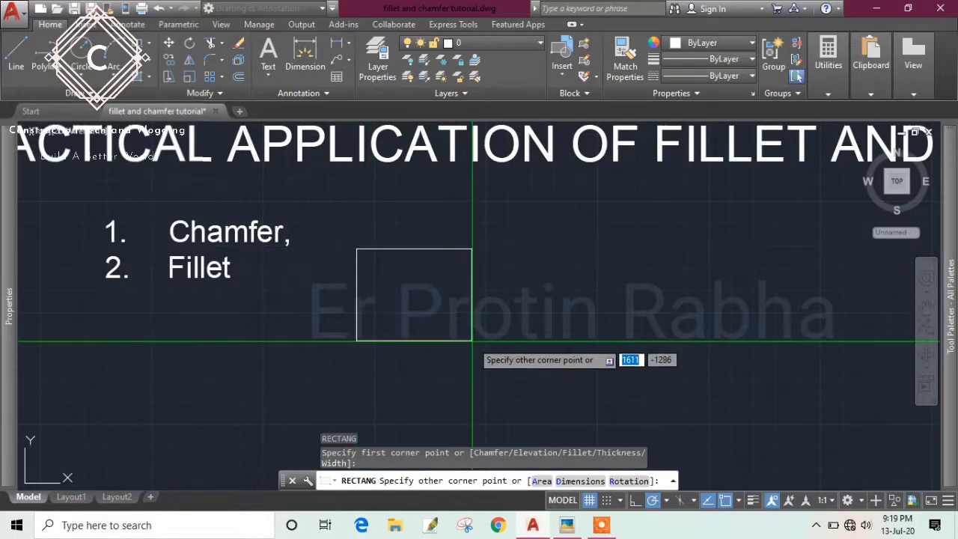
pyautogui.moveTo(472, 341); pyautogui.dragTo(467, 304, button='middle')
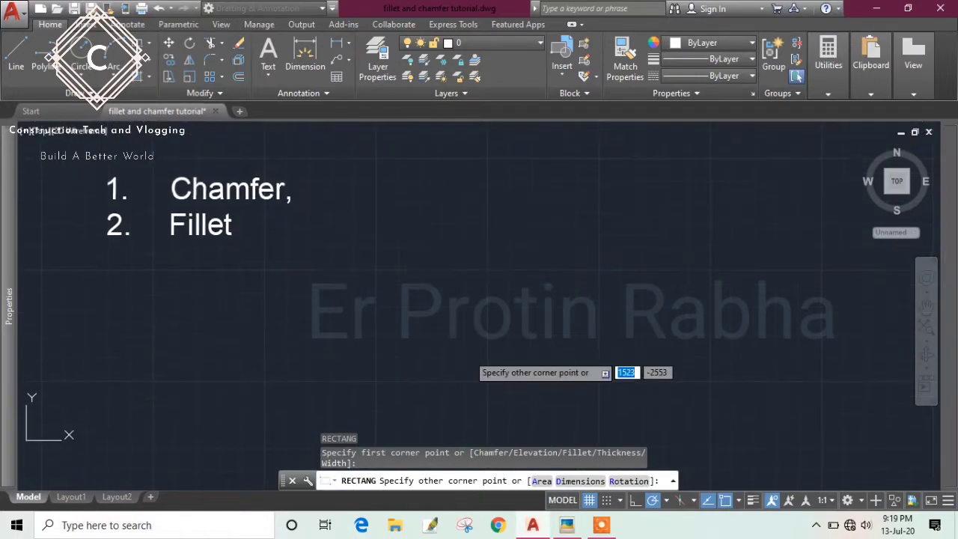
pyautogui.click(470, 390)
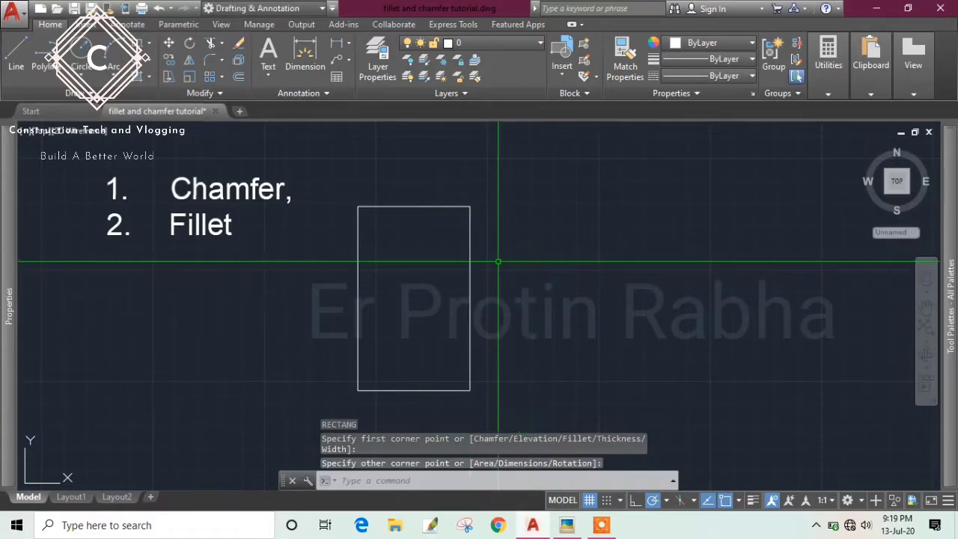
pyautogui.click(482, 282)
pyautogui.click(425, 263)
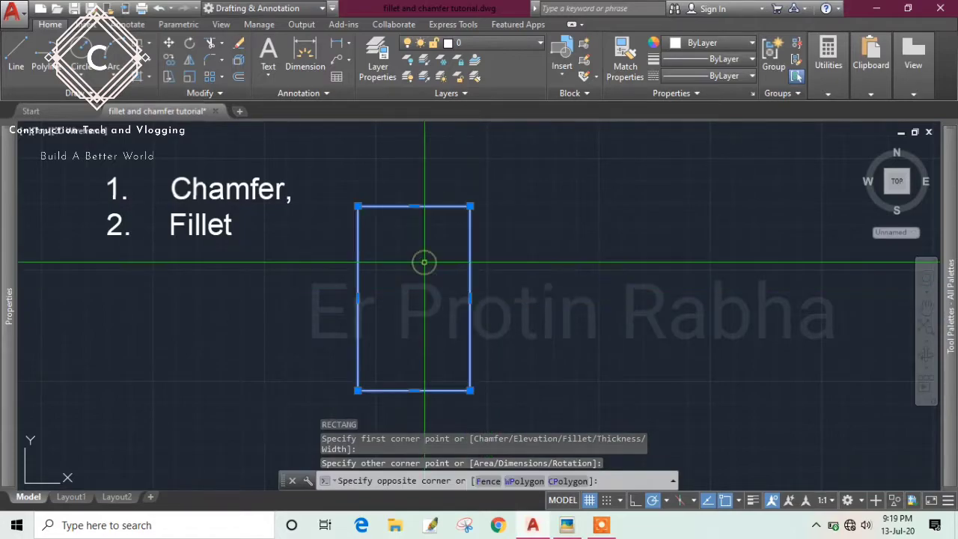
# Step: Offset the tall rectangle through a picked point to form a nested double outline
pyautogui.press('Return')
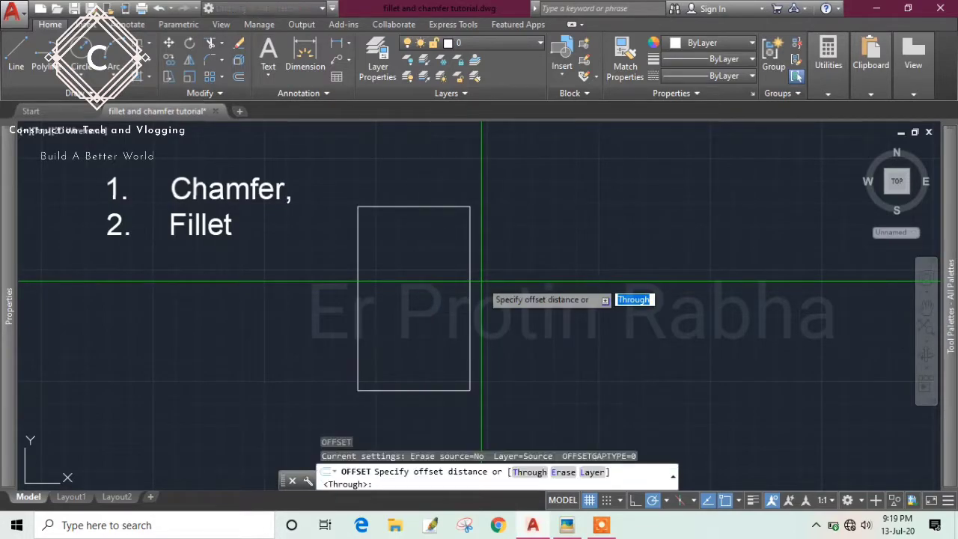
pyautogui.press('Return')
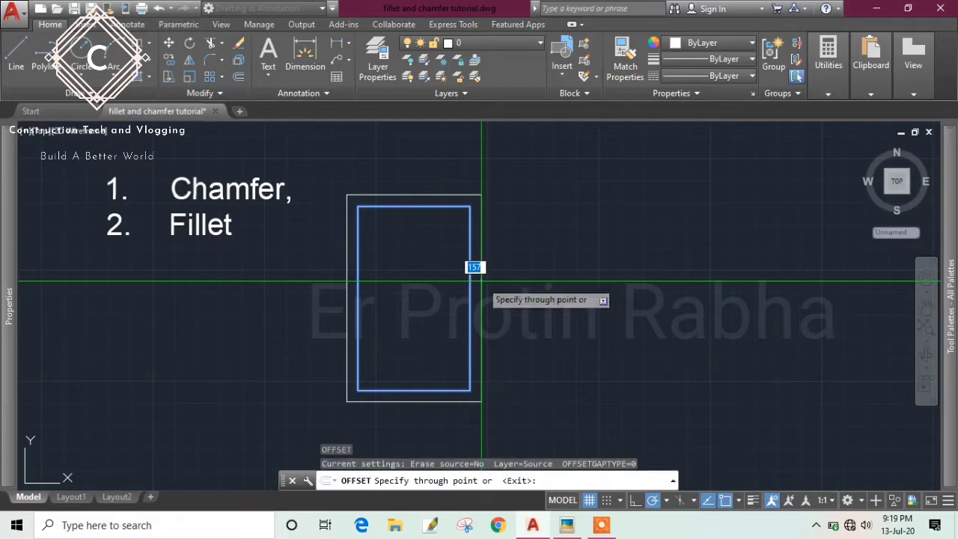
pyautogui.click(482, 282)
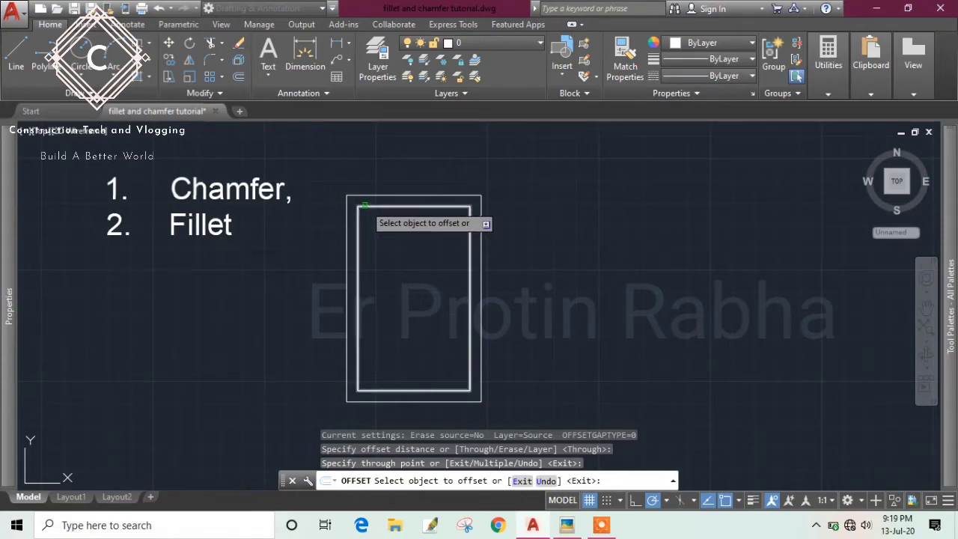
pyautogui.click(372, 207)
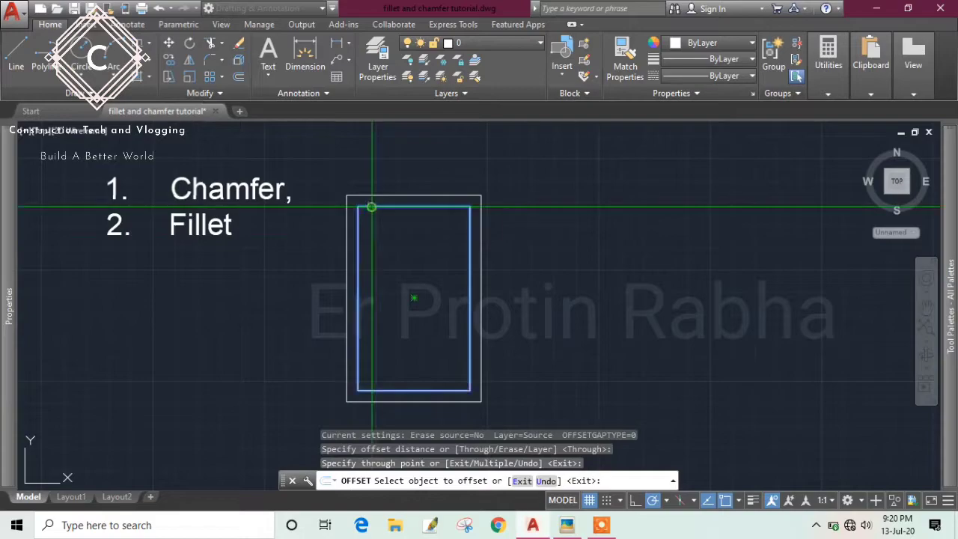
pyautogui.press('Escape')
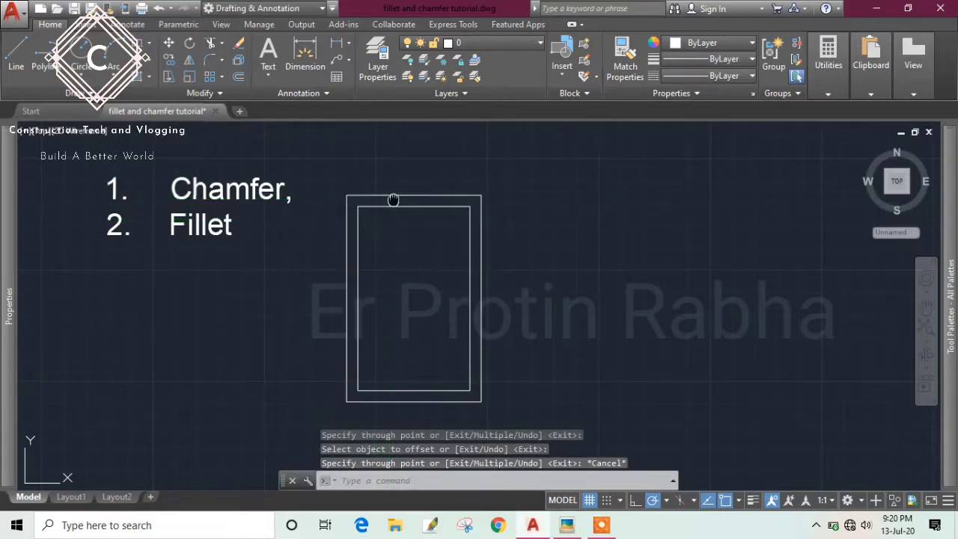
pyautogui.moveTo(385, 196); pyautogui.dragTo(414, 187, button='middle')
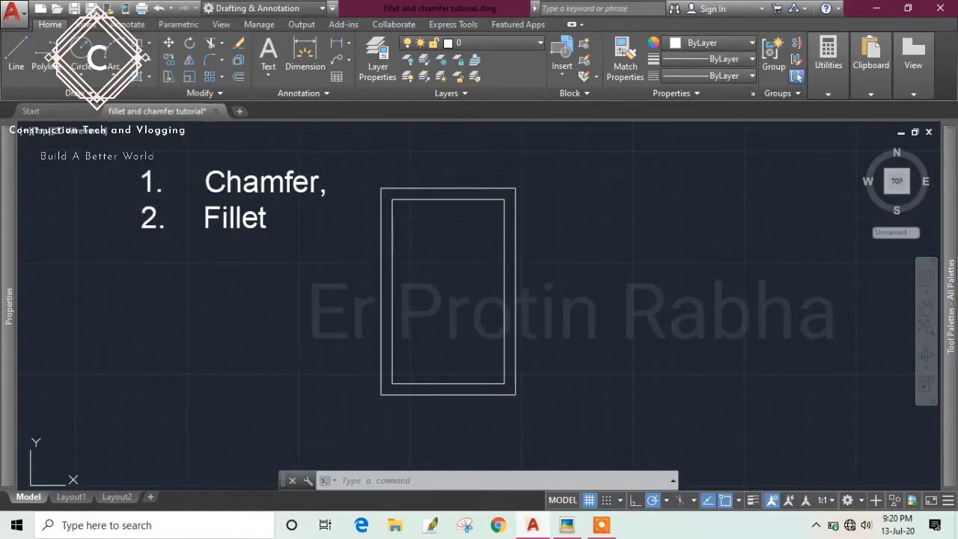
pyautogui.moveTo(417, 265); pyautogui.dragTo(470, 256, button='middle')
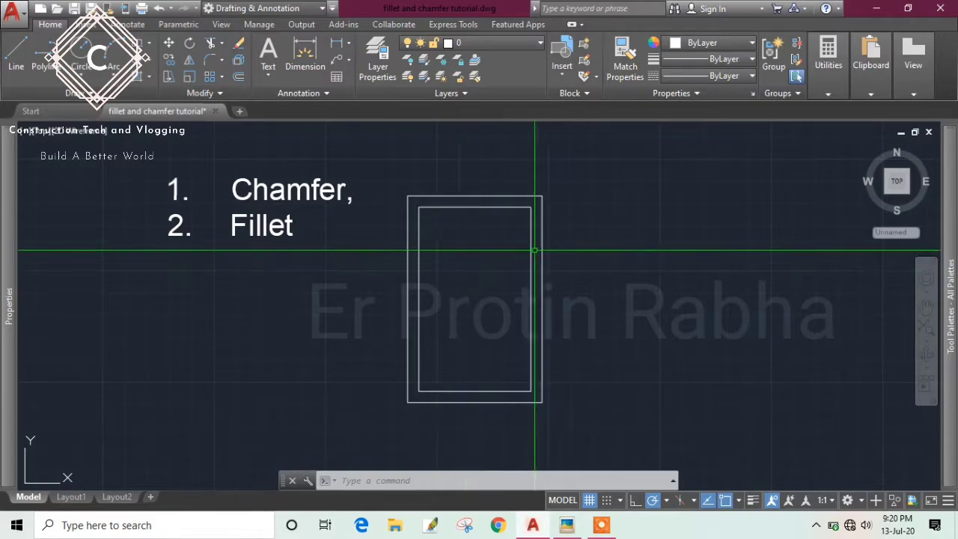
pyautogui.moveTo(534, 258); pyautogui.dragTo(495, 258, button='middle')
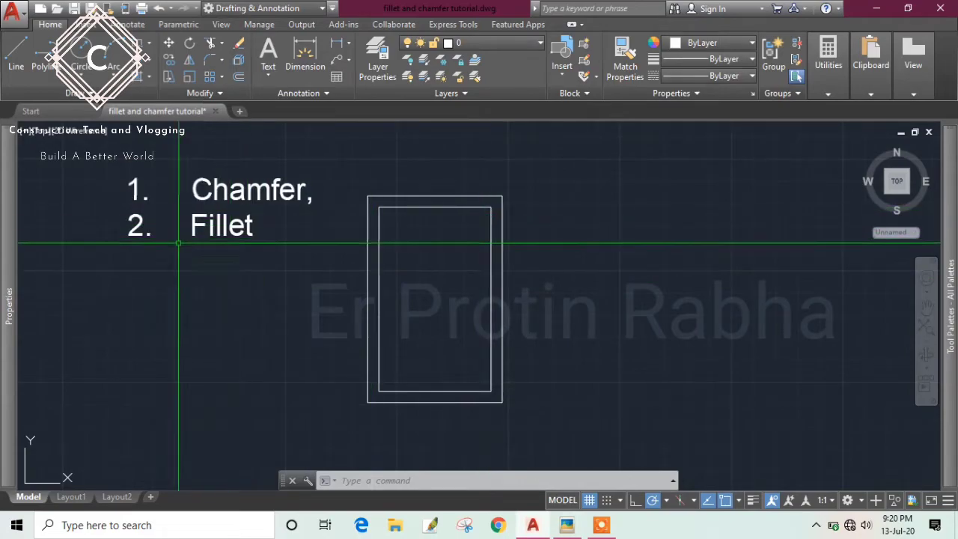
# Step: Start FILLET with a 200 radius after briefly picking the chamfer tool
pyautogui.click(221, 65)
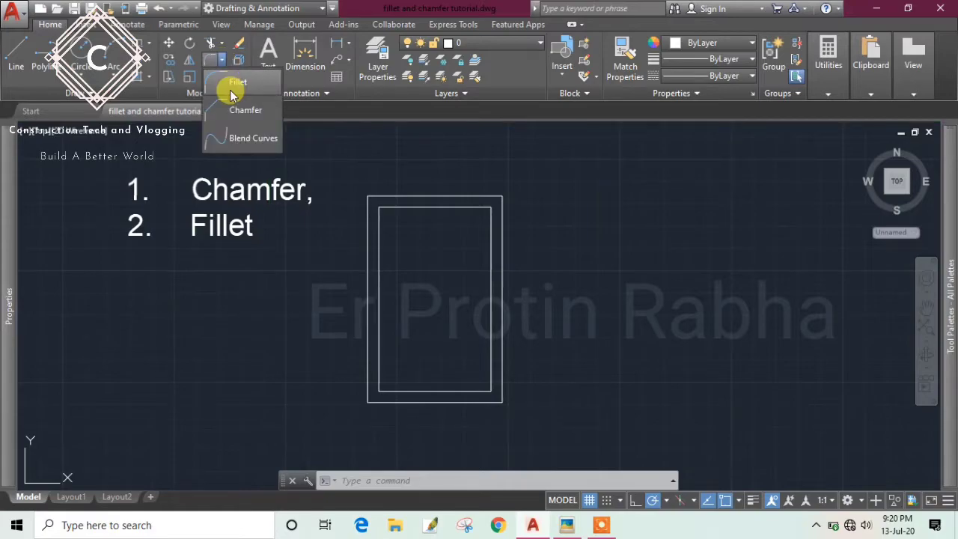
pyautogui.click(225, 107)
pyautogui.click(483, 310)
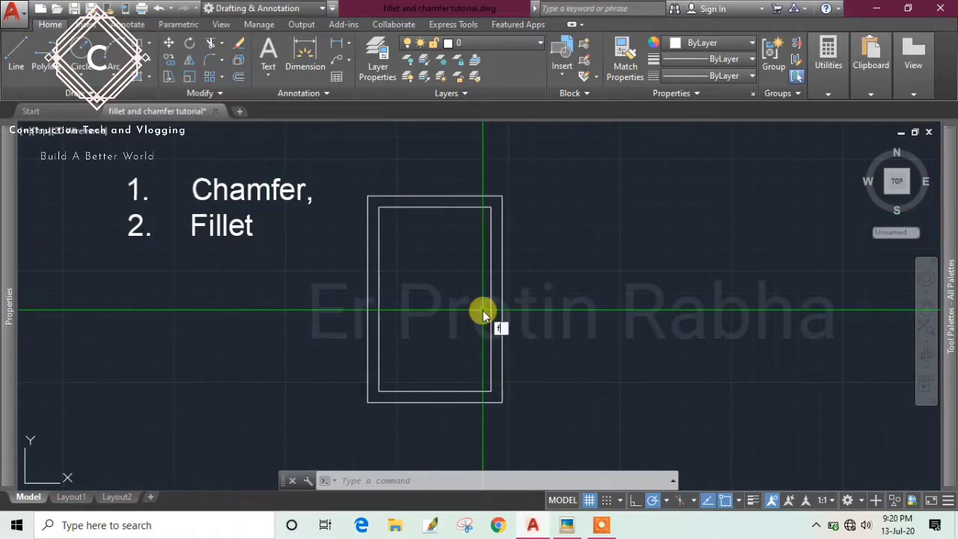
pyautogui.write('f')
pyautogui.press('Return')
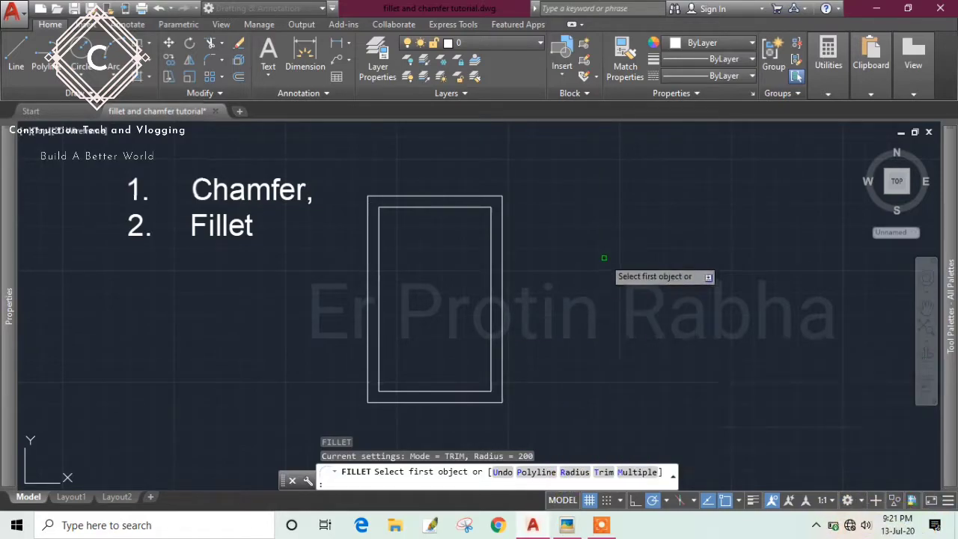
pyautogui.press('Return')
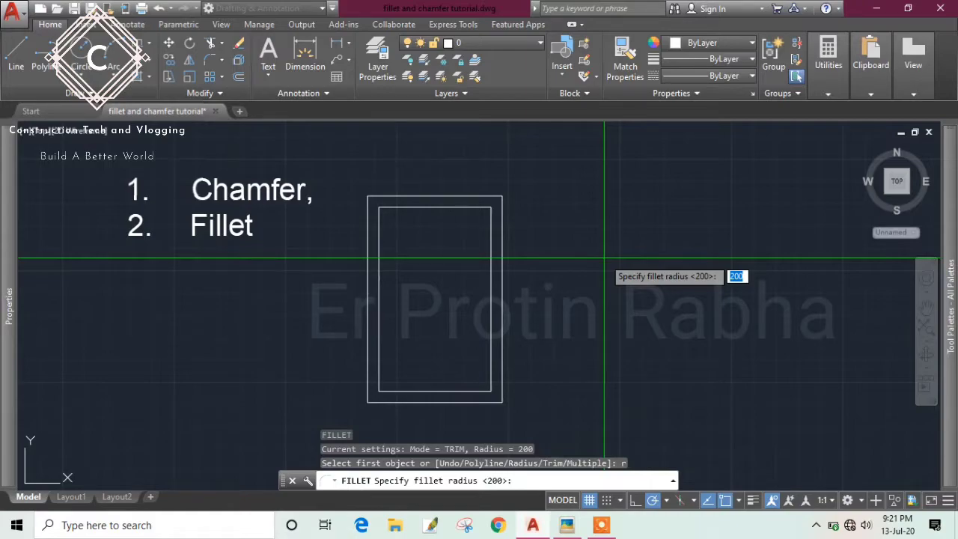
pyautogui.press('Return')
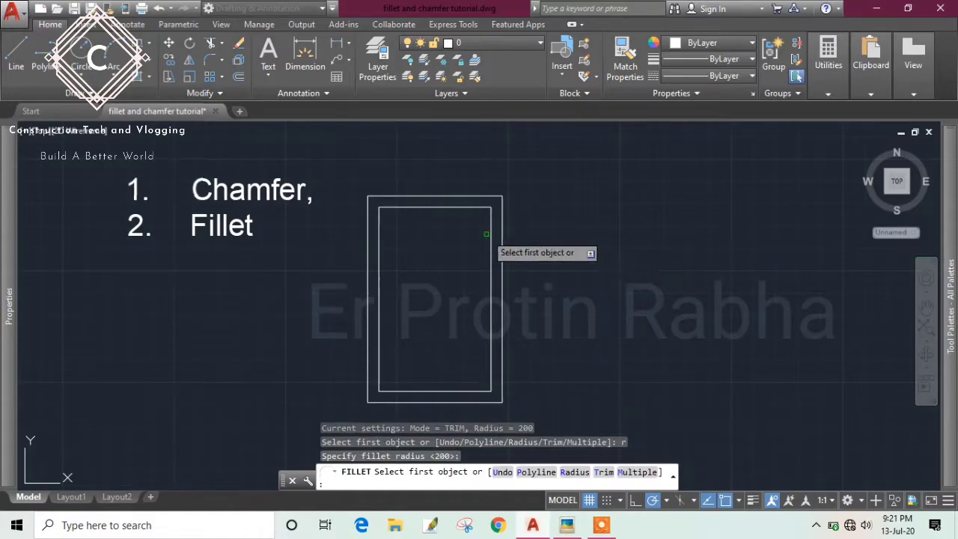
# Step: Fillet the inner rectangle's top-right and top-left corners
pyautogui.scroll(4, 490, 220)
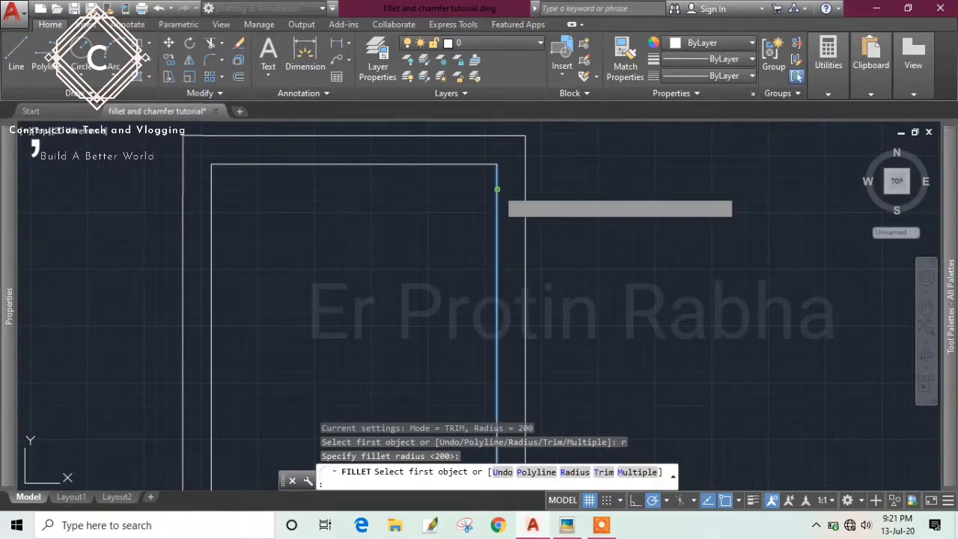
pyautogui.click(496, 198)
pyautogui.click(468, 166)
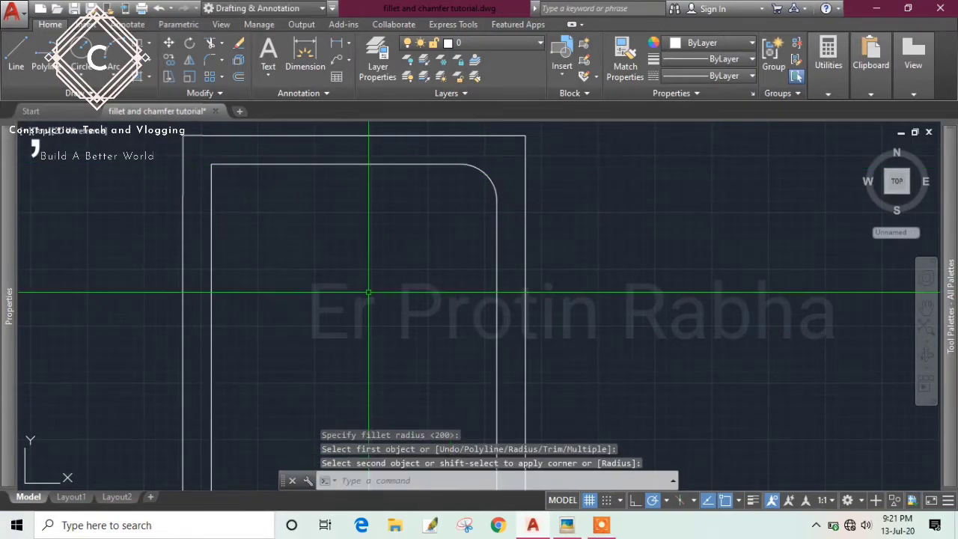
pyautogui.press('Return')
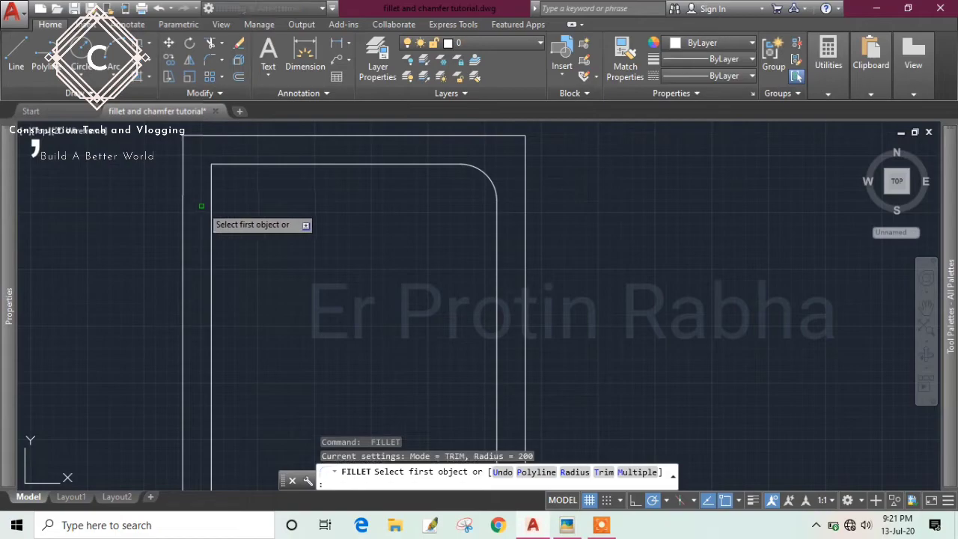
pyautogui.click(208, 206)
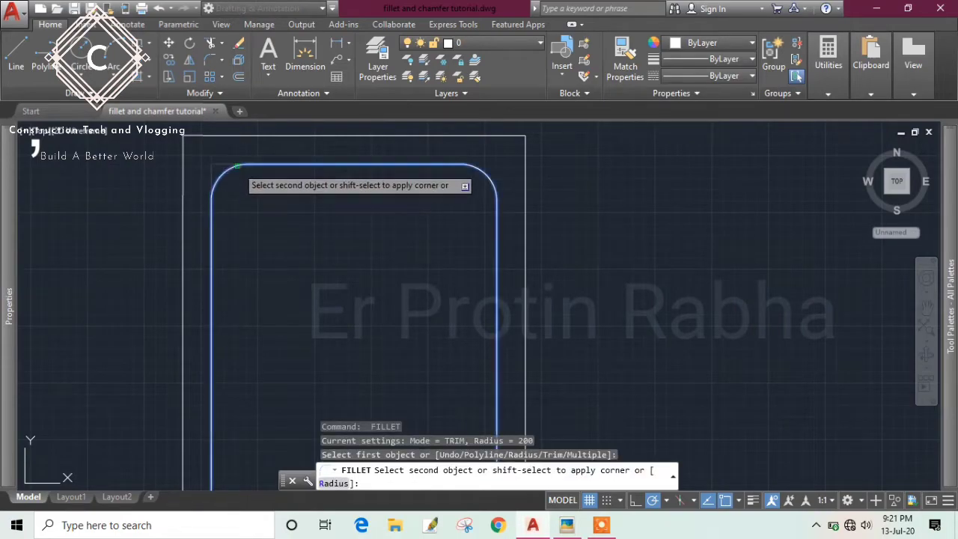
pyautogui.click(236, 168)
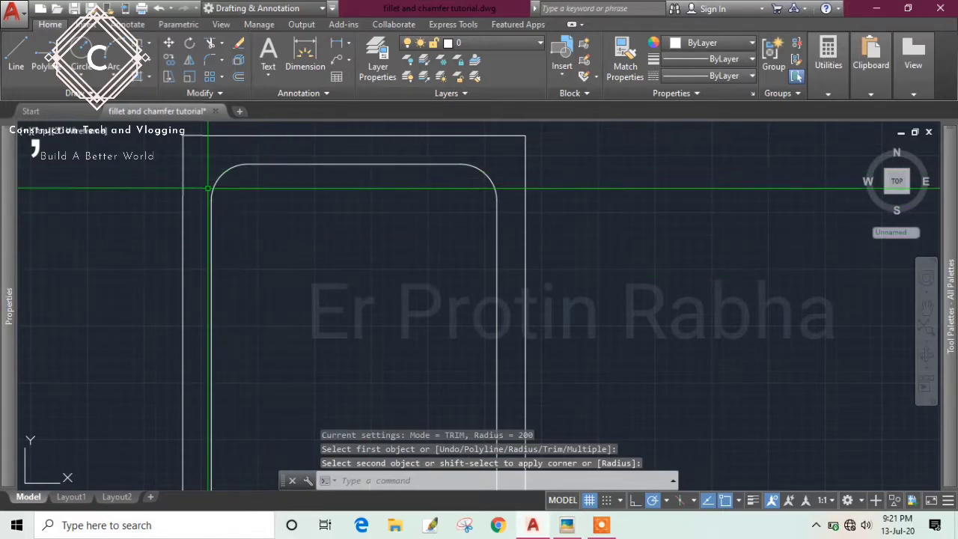
# Step: Bring the rebar cage reference photo forward in Picasa and zoom it
pyautogui.moveTo(569, 526)
pyautogui.click(561, 468)
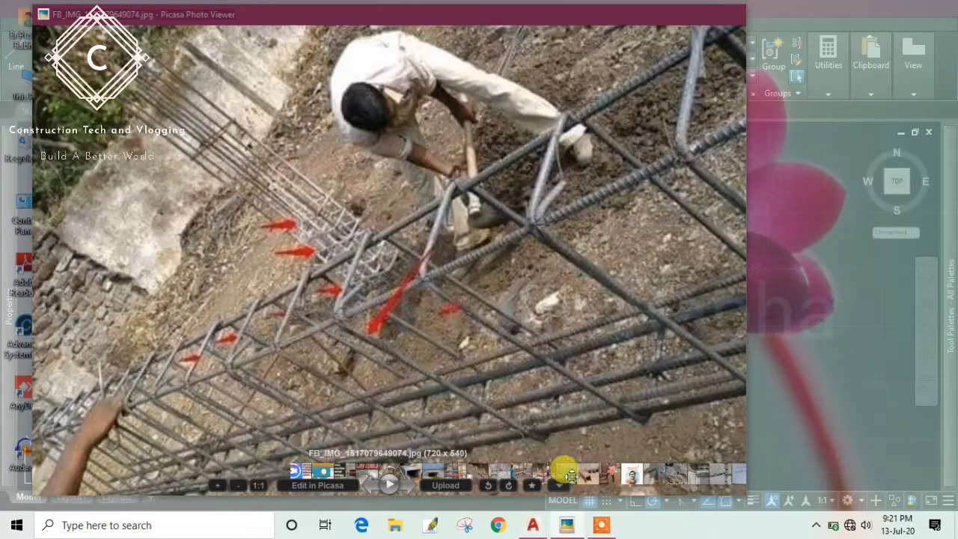
pyautogui.scroll(3, 441, 293)
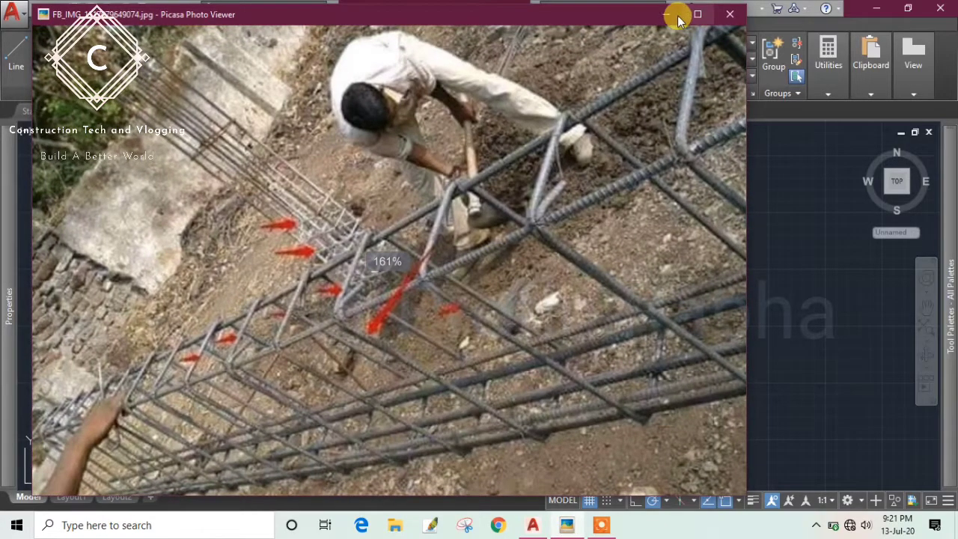
# Step: Return to the drawing and fillet the inner rectangle's bottom-right and bottom-left corners
pyautogui.click(668, 15)
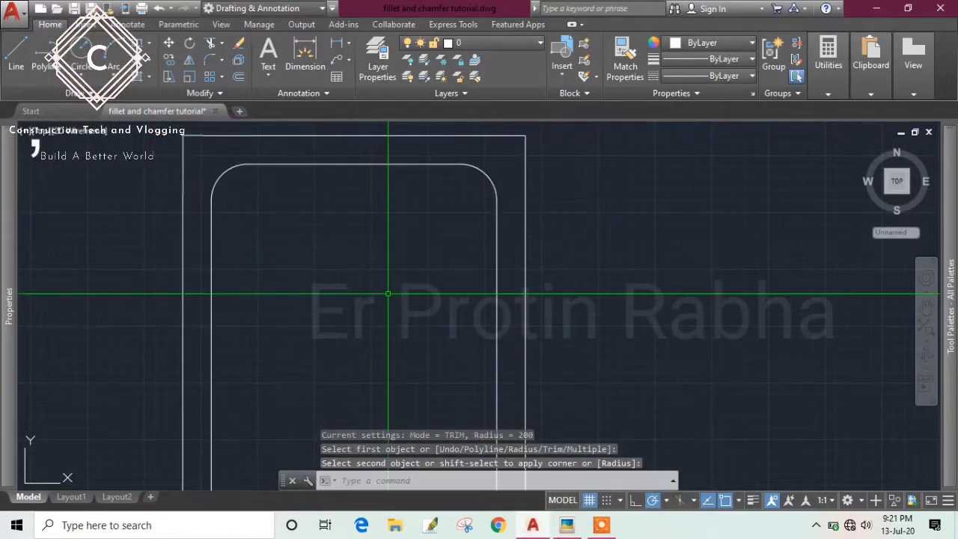
pyautogui.scroll(-3, 384, 257)
pyautogui.scroll(5, 383, 299)
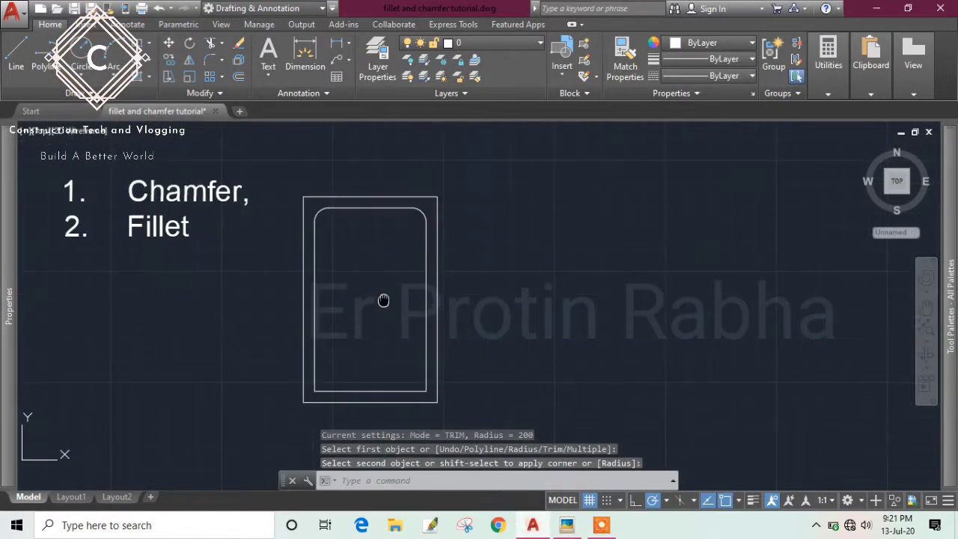
pyautogui.press('Escape')
pyautogui.press('Return')
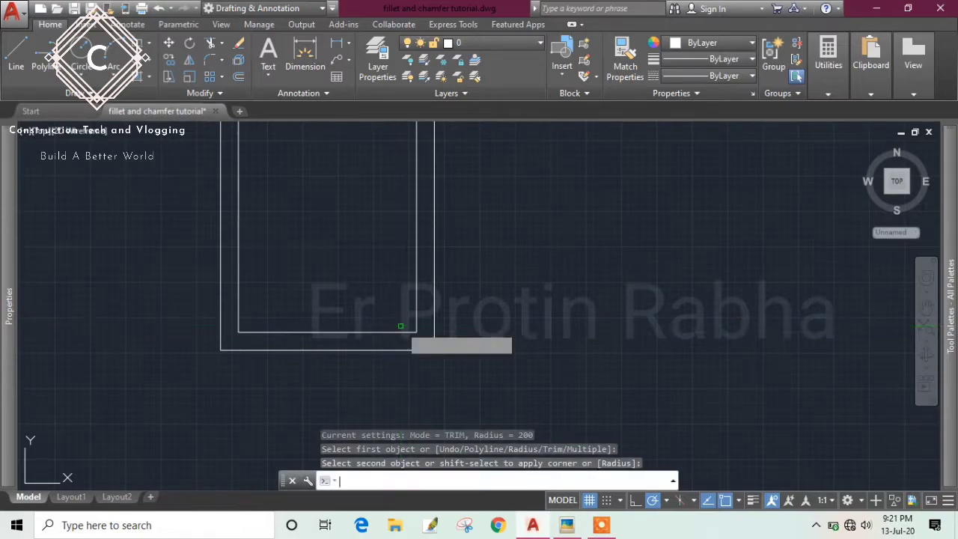
pyautogui.click(416, 312)
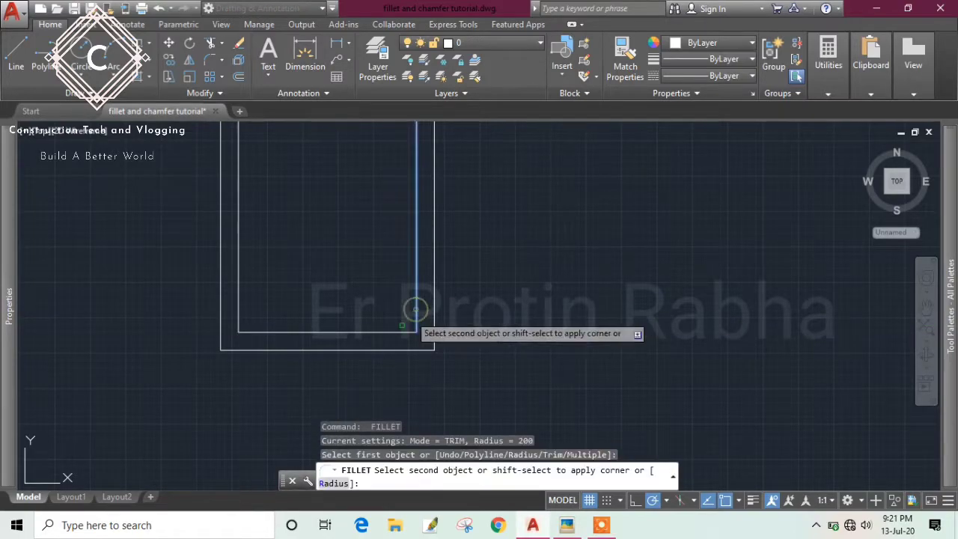
pyautogui.click(395, 331)
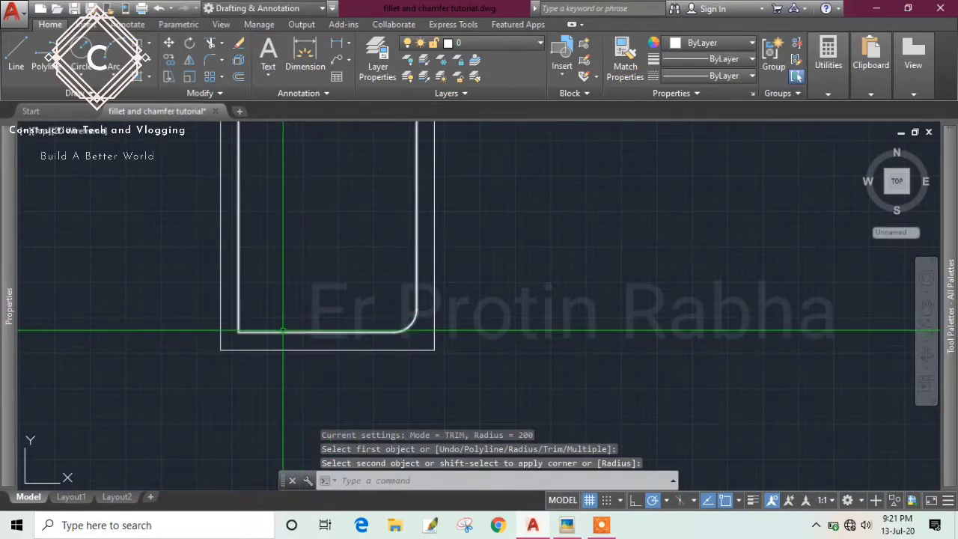
pyautogui.press('Return')
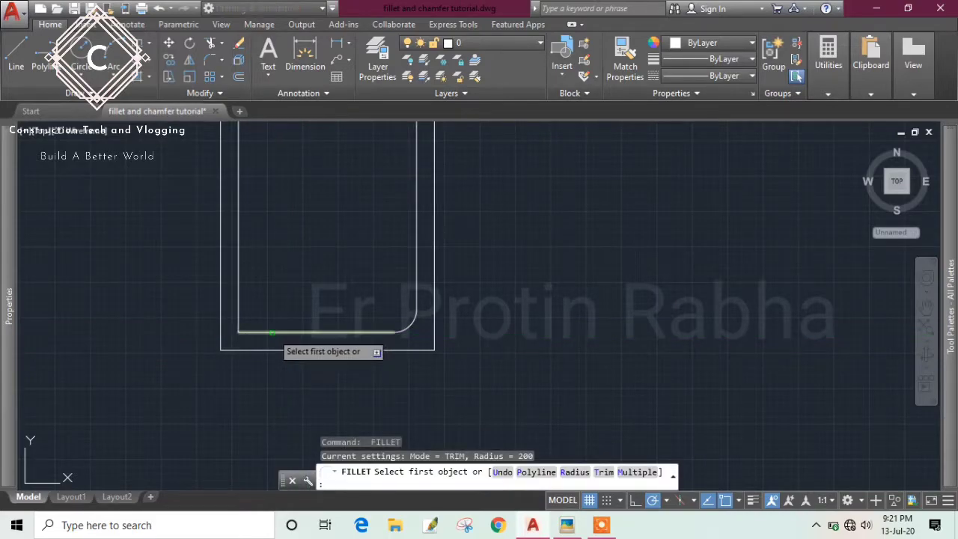
pyautogui.click(274, 333)
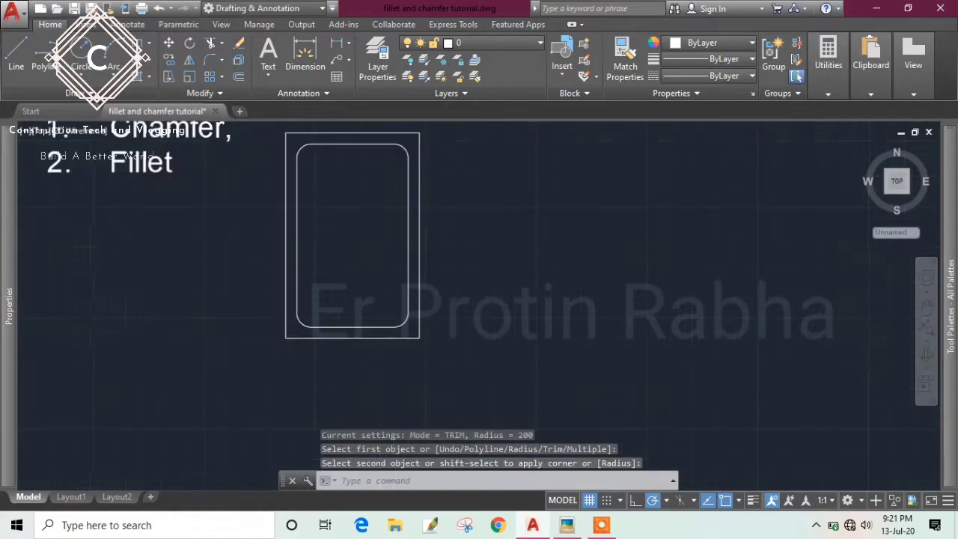
pyautogui.moveTo(462, 334); pyautogui.dragTo(441, 322, button='middle')
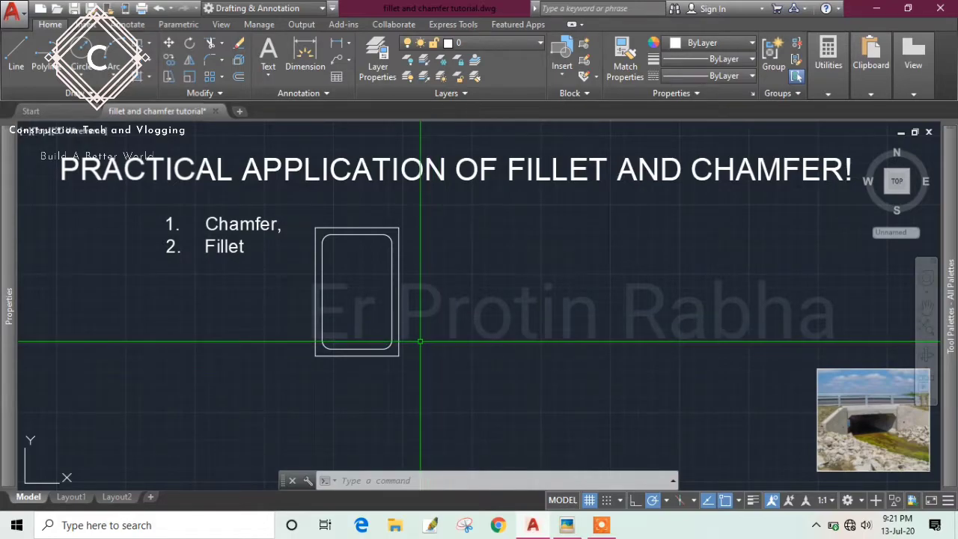
# Step: Undo the inner rectangle's corner fillets and restart FILLET with the radius kept at 200
pyautogui.hotkey('ctrl', 'z')
pyautogui.hotkey('ctrl', 'z')
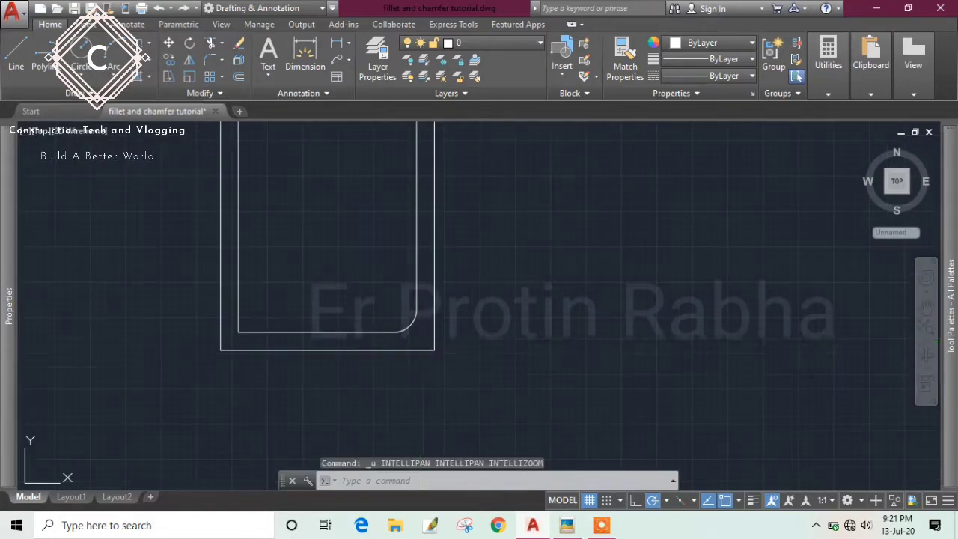
pyautogui.hotkey('ctrl', 'z')
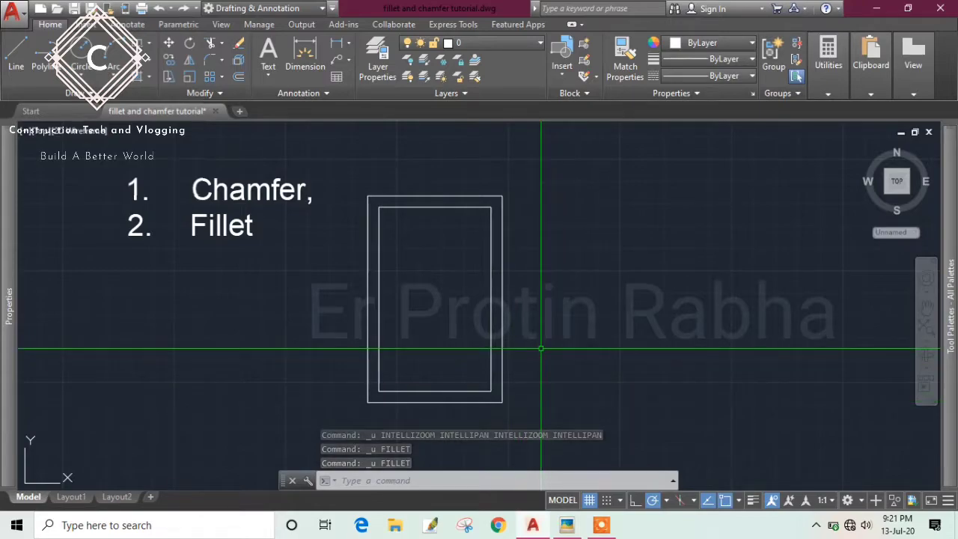
pyautogui.press('Return')
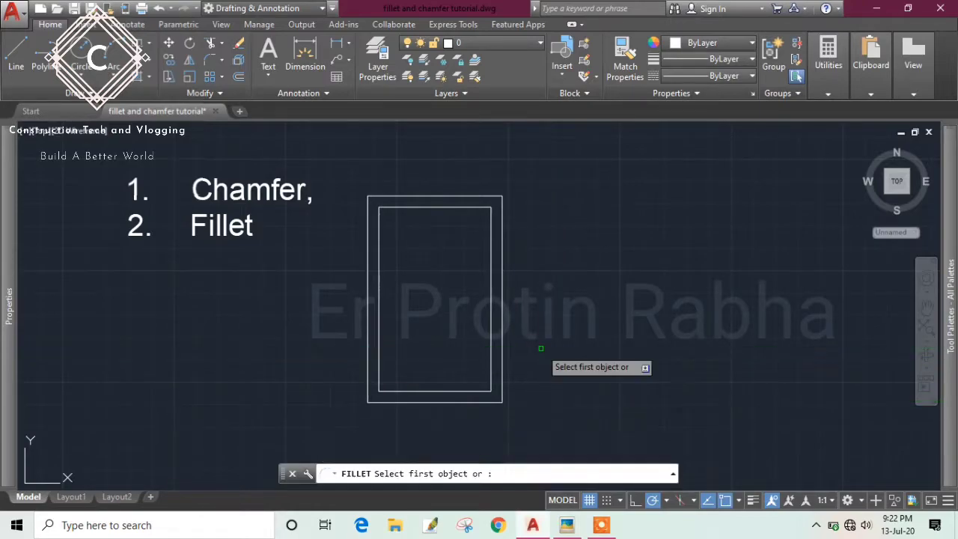
pyautogui.write('r')
pyautogui.press('Return')
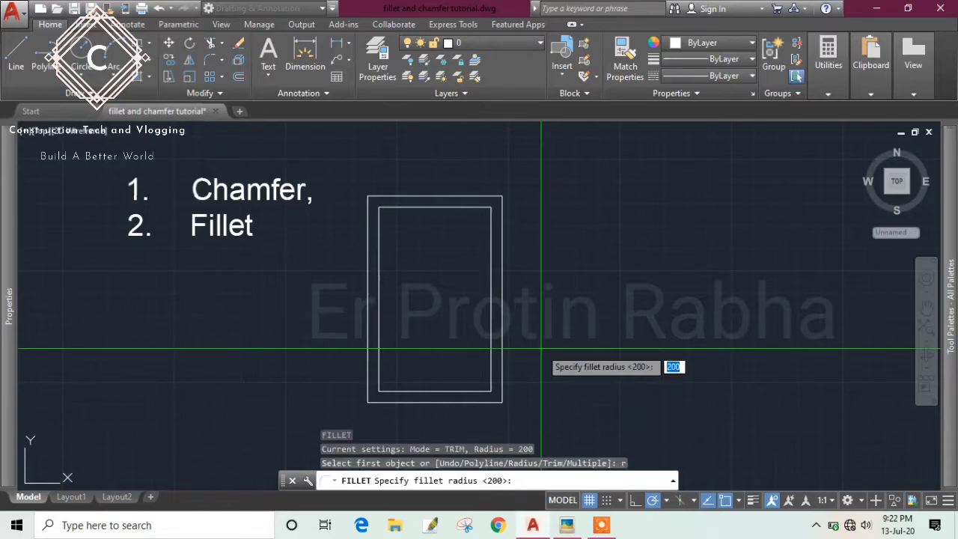
pyautogui.press('Return')
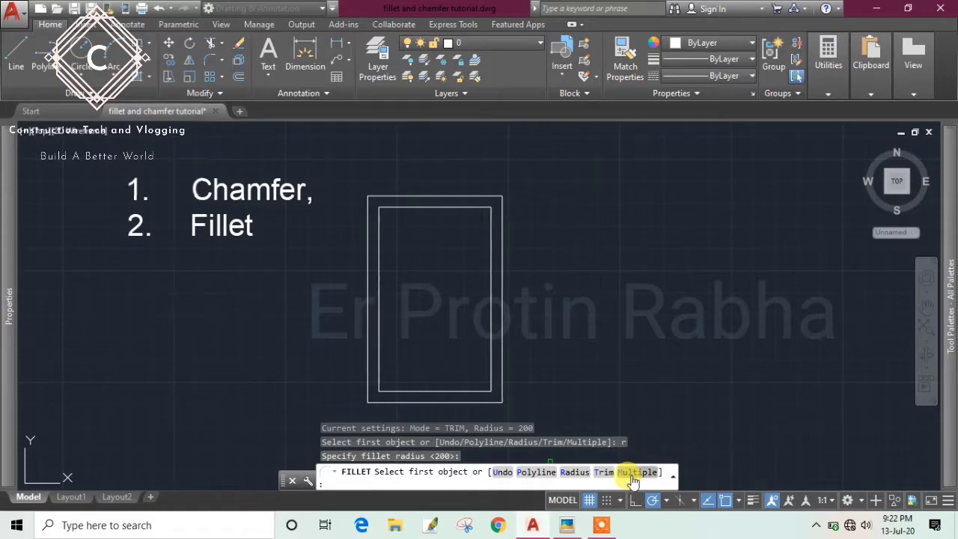
# Step: Fillet the inner rectangle as a polyline, rounding all four corners at radius 200
pyautogui.click(543, 477)
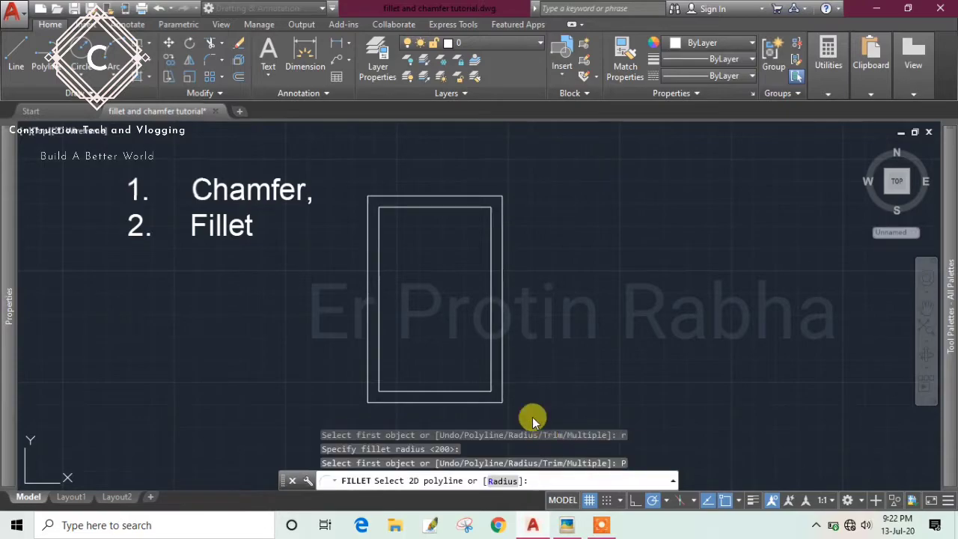
pyautogui.click(492, 226)
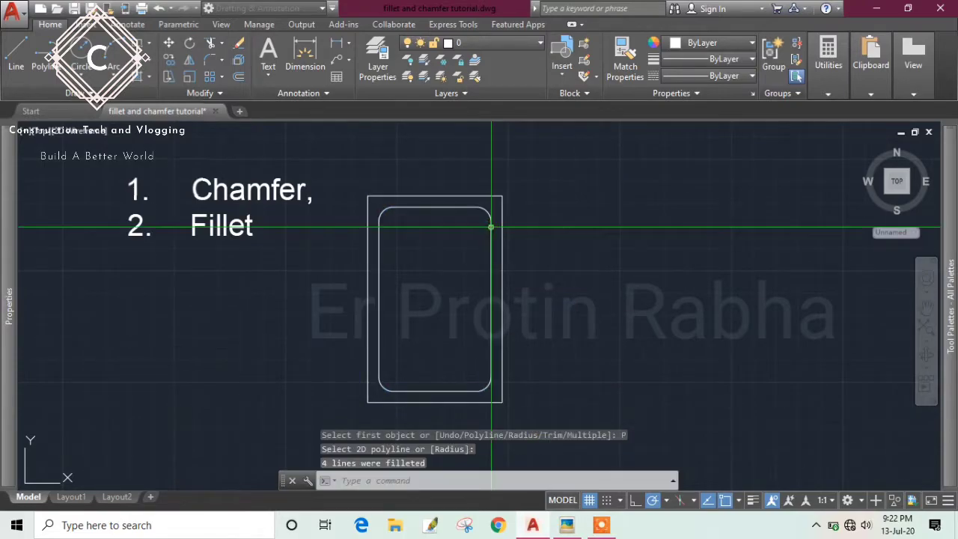
pyautogui.scroll(2, 482, 390)
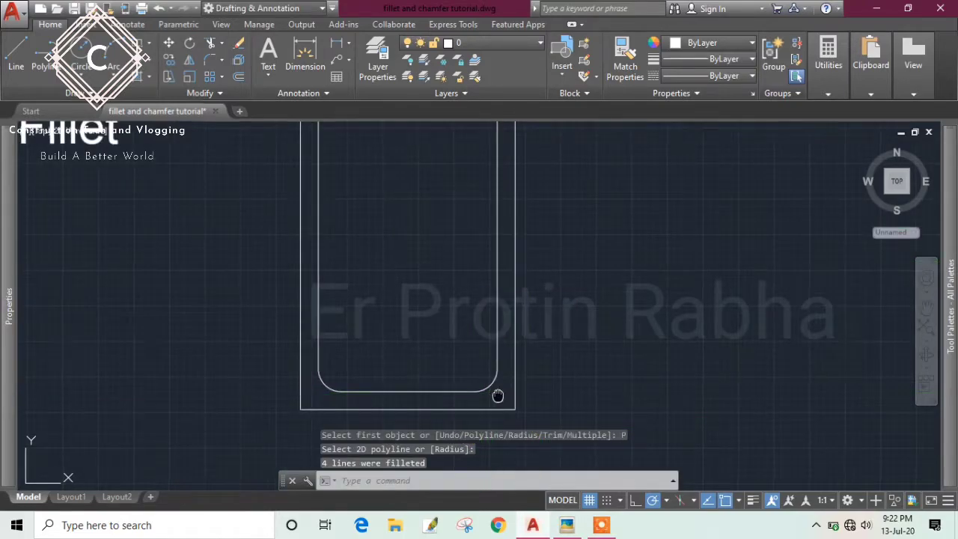
pyautogui.scroll(-2, 497, 395)
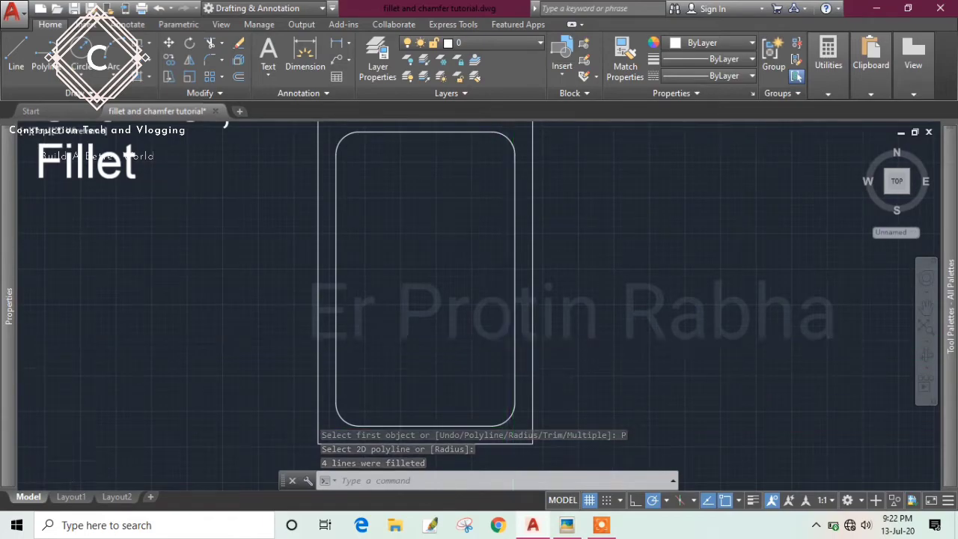
pyautogui.scroll(-2, 514, 341)
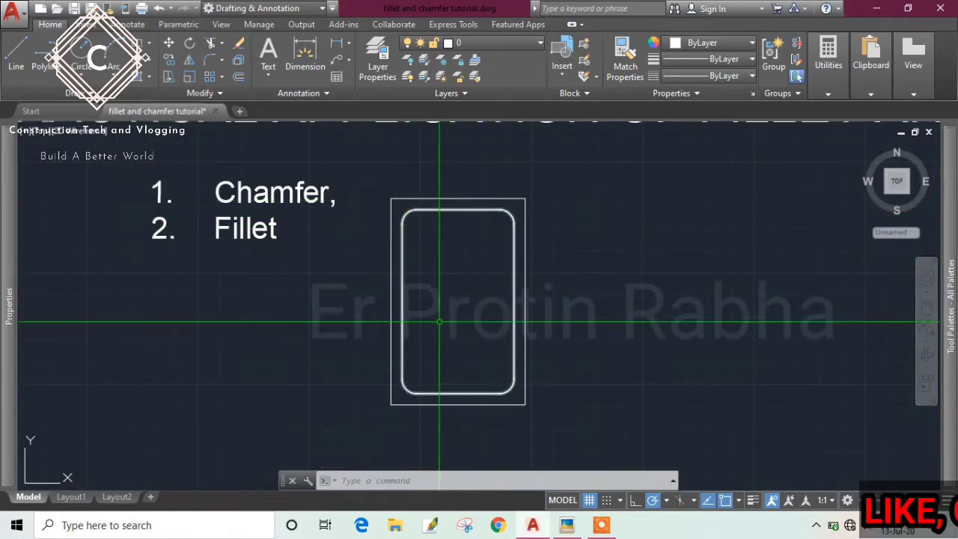
pyautogui.moveTo(488, 300); pyautogui.dragTo(473, 299, button='middle')
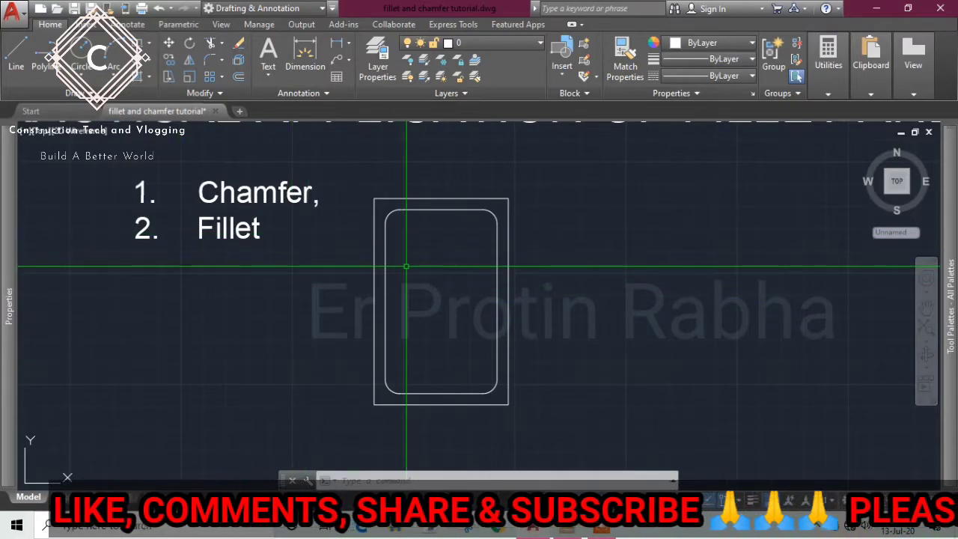
# Step: Draw bar circles inside the top-left and top-right rounded corners of the inner link rectangle
pyautogui.write('c')
pyautogui.press('Return')
pyautogui.scroll(4, 407, 237)
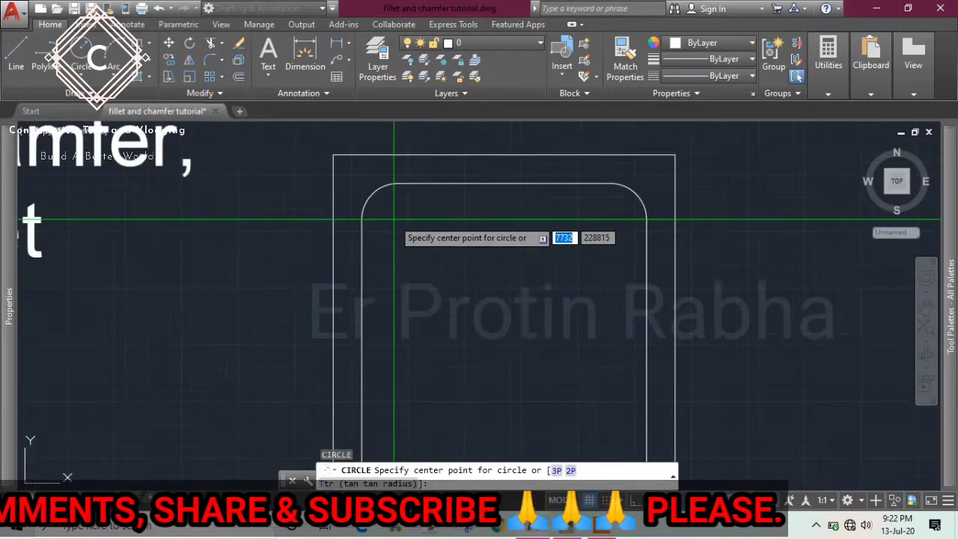
pyautogui.click(395, 209)
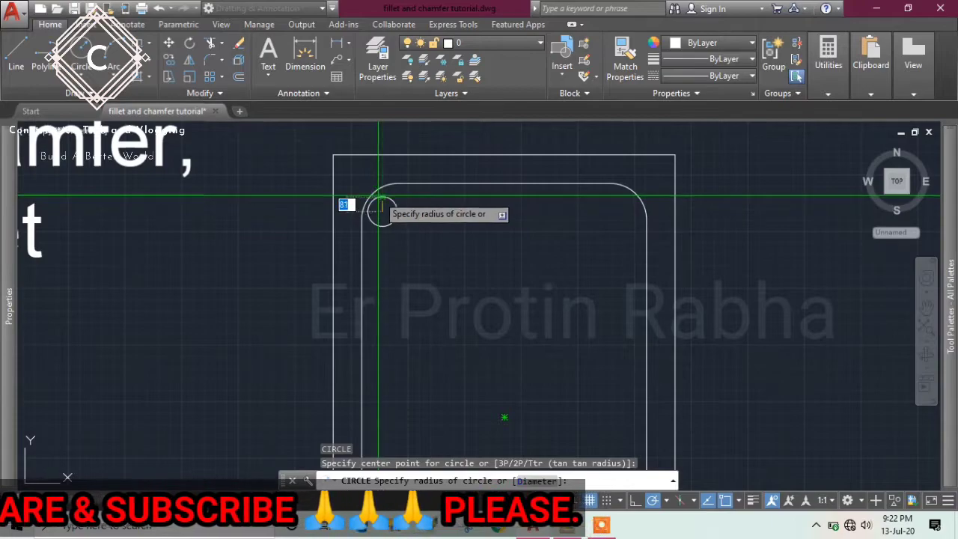
pyautogui.click(382, 191)
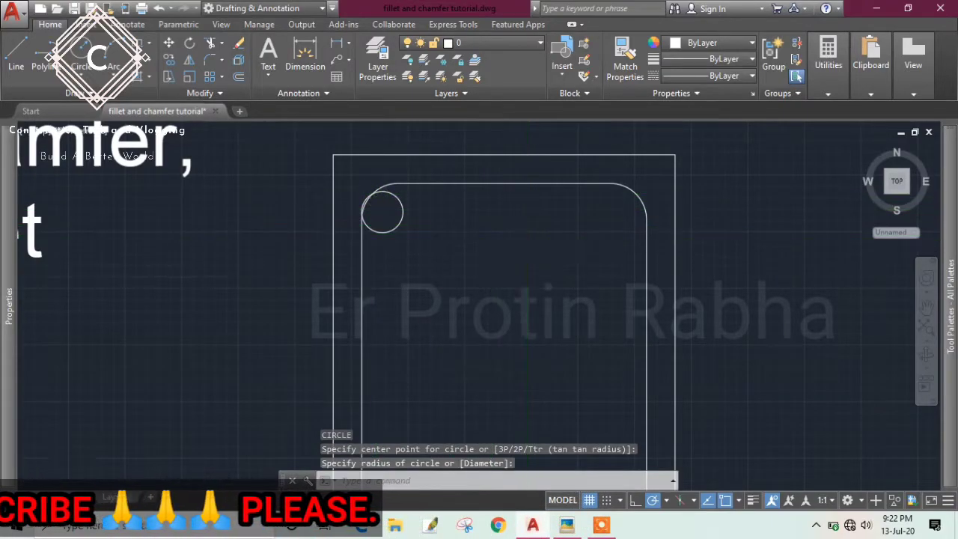
pyautogui.scroll(-2, 495, 228)
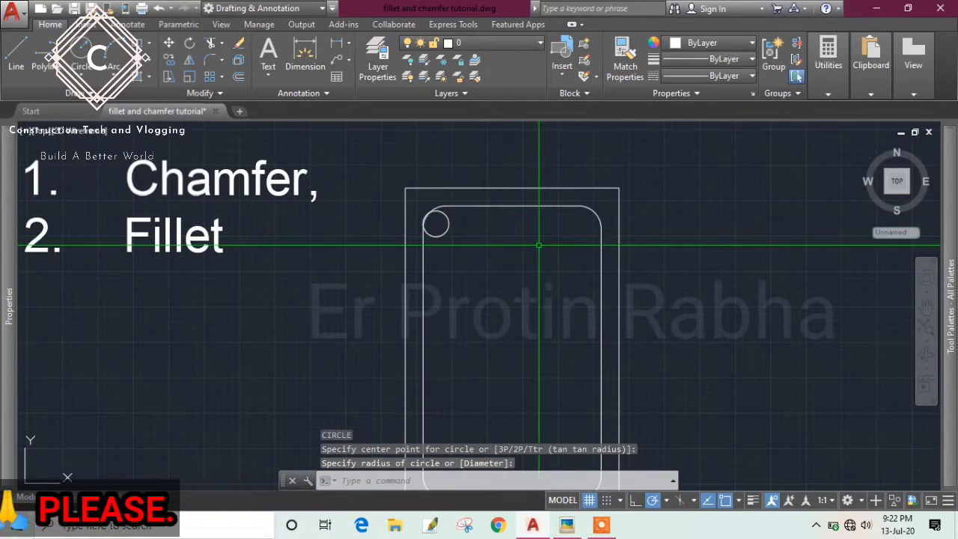
pyautogui.press('Return')
pyautogui.scroll(2, 599, 221)
pyautogui.click(566, 226)
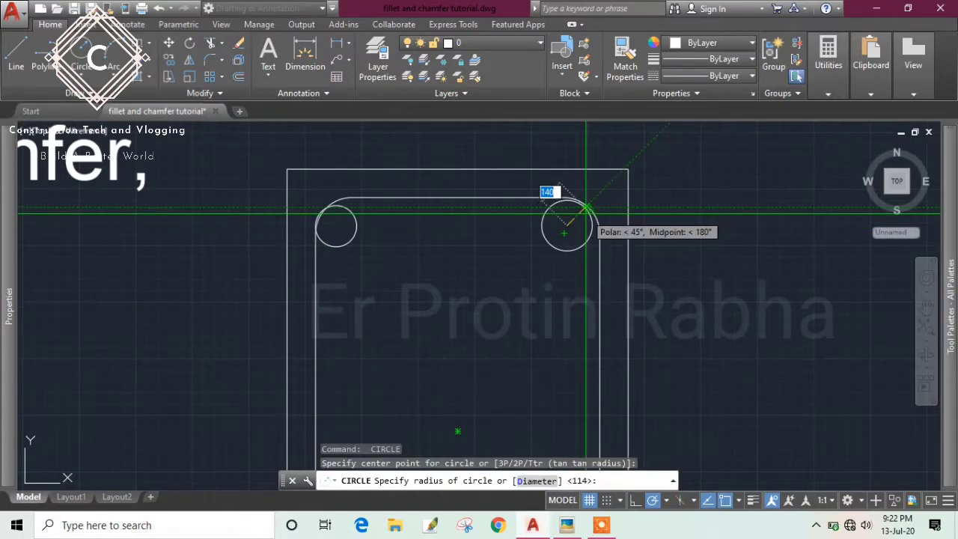
pyautogui.click(587, 208)
pyautogui.scroll(-2, 584, 213)
pyautogui.moveTo(581, 266); pyautogui.dragTo(513, 221, button='middle')
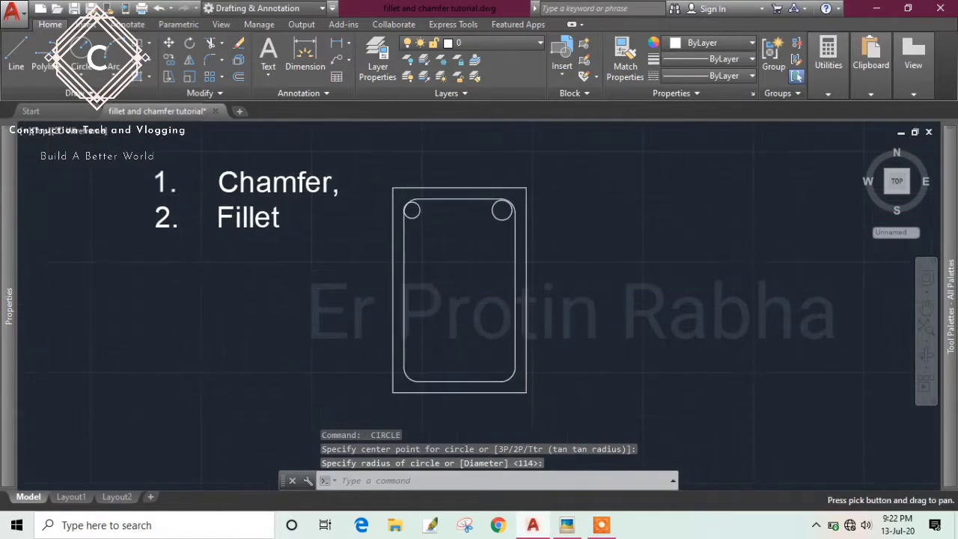
# Step: Mirror the two top bar circles about a horizontal mid-height line, keeping the originals
pyautogui.click(503, 224)
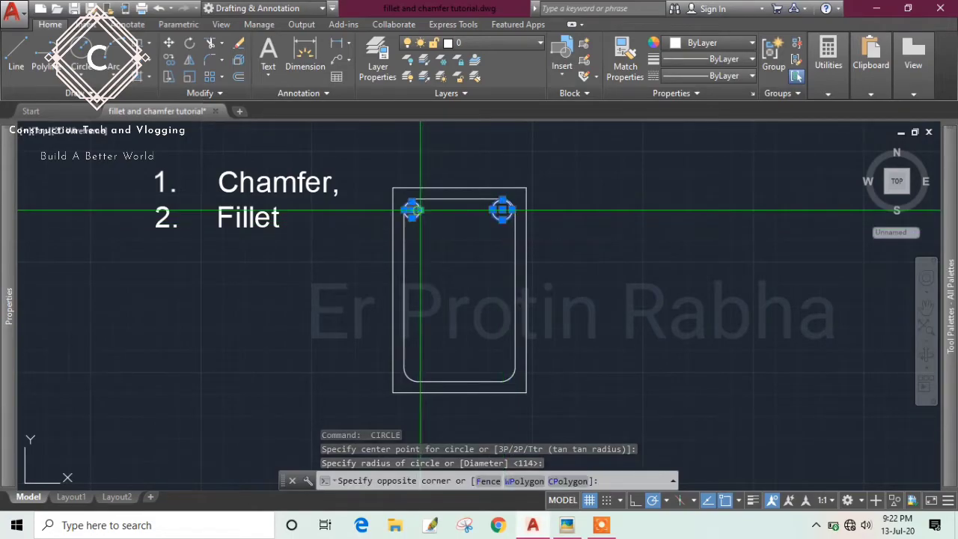
pyautogui.click(420, 210)
pyautogui.write('mi')
pyautogui.press('Return')
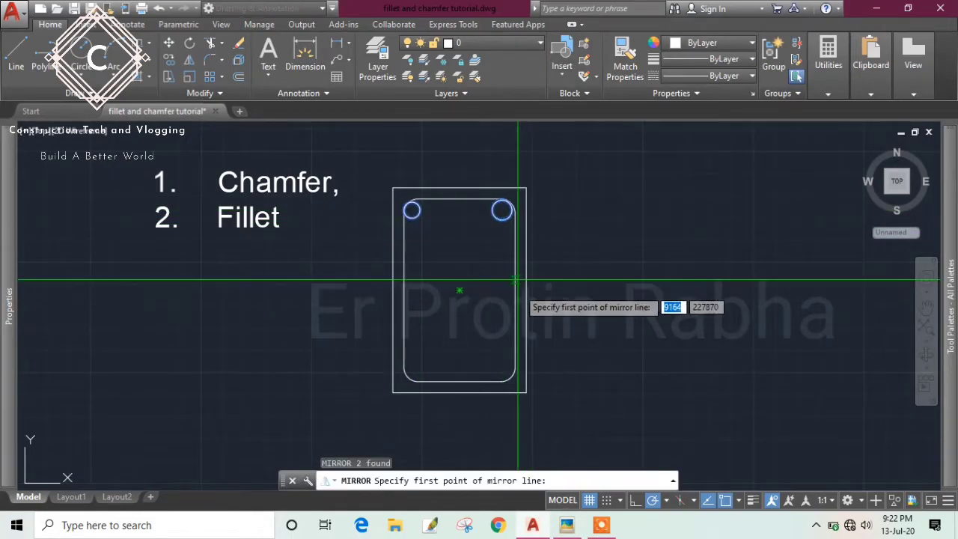
pyautogui.click(459, 290)
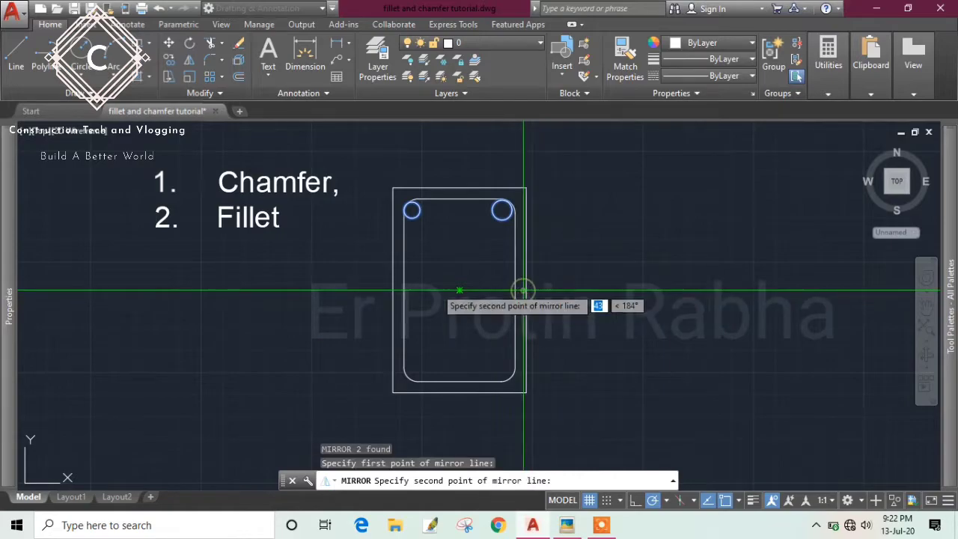
pyautogui.click(393, 291)
pyautogui.press('Return')
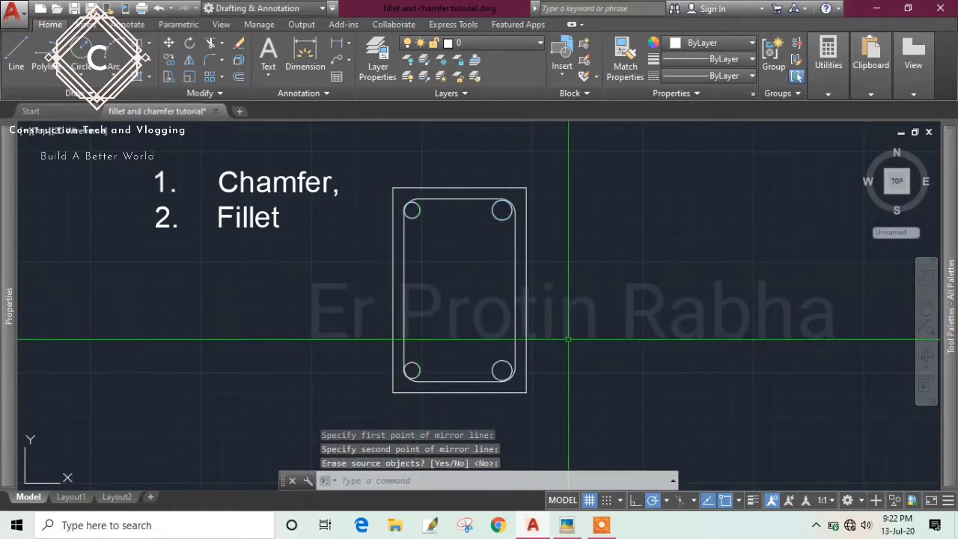
pyautogui.moveTo(481, 369); pyautogui.dragTo(471, 370, button='middle')
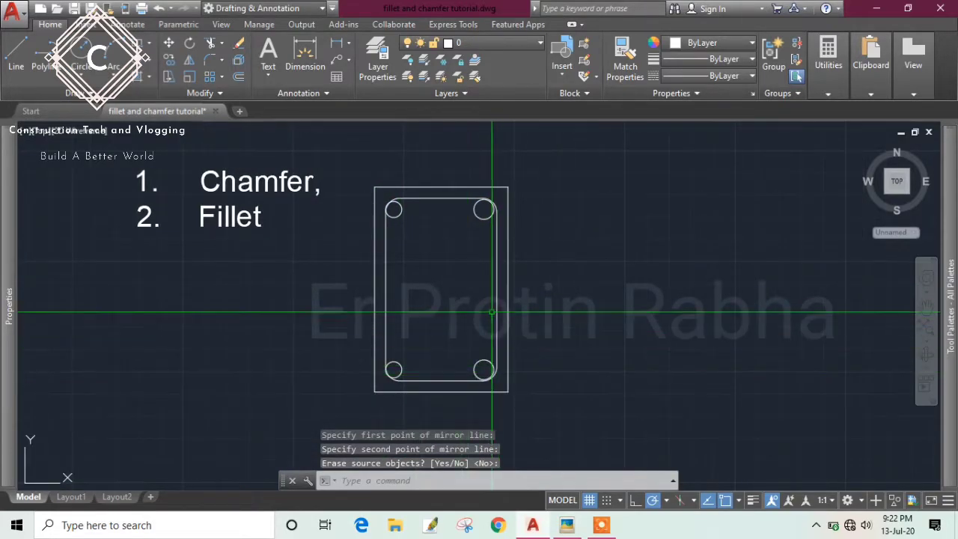
pyautogui.press('Return')
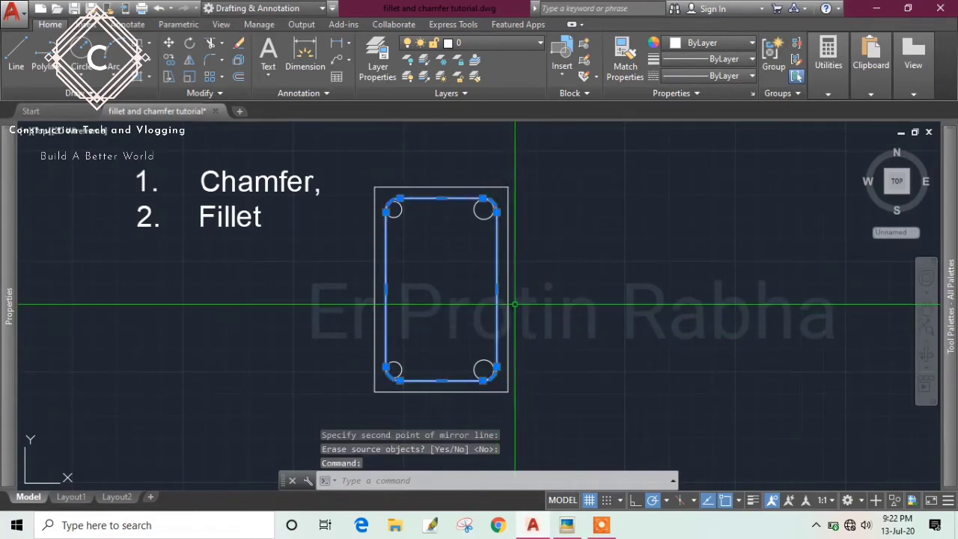
pyautogui.press('Escape')
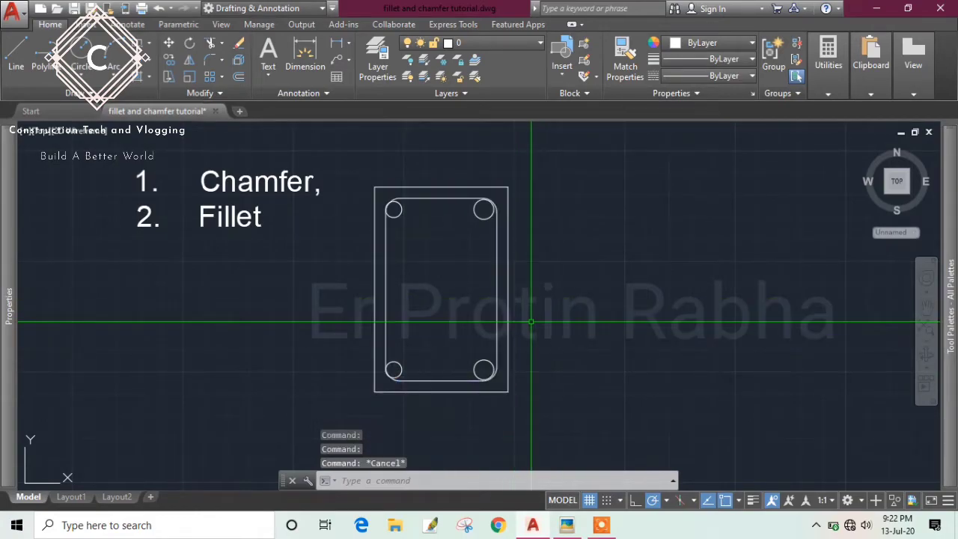
# Step: Draw a short hook line from the top-left bar toward the section's centre
pyautogui.write('l')
pyautogui.press('Return')
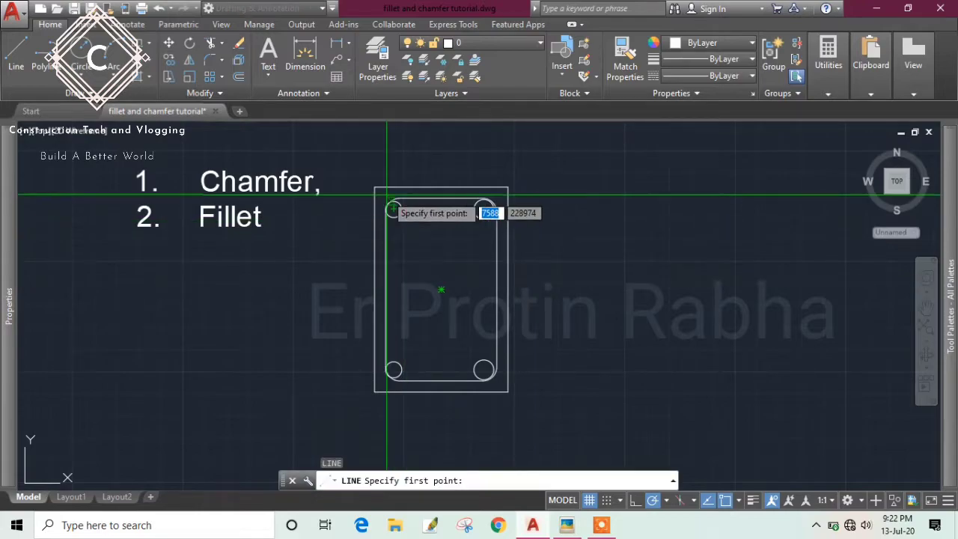
pyautogui.click(393, 208)
pyautogui.scroll(2, 421, 212)
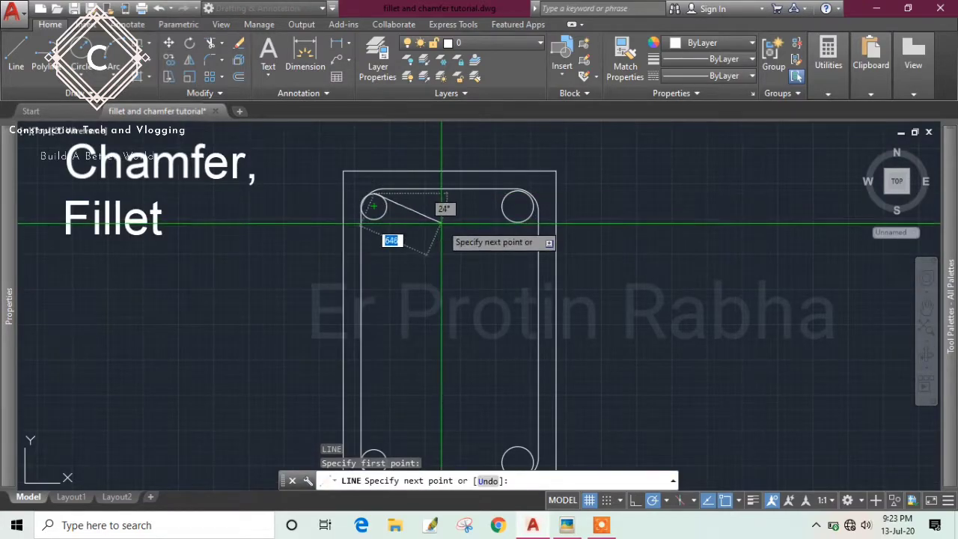
pyautogui.click(441, 223)
pyautogui.press('Return')
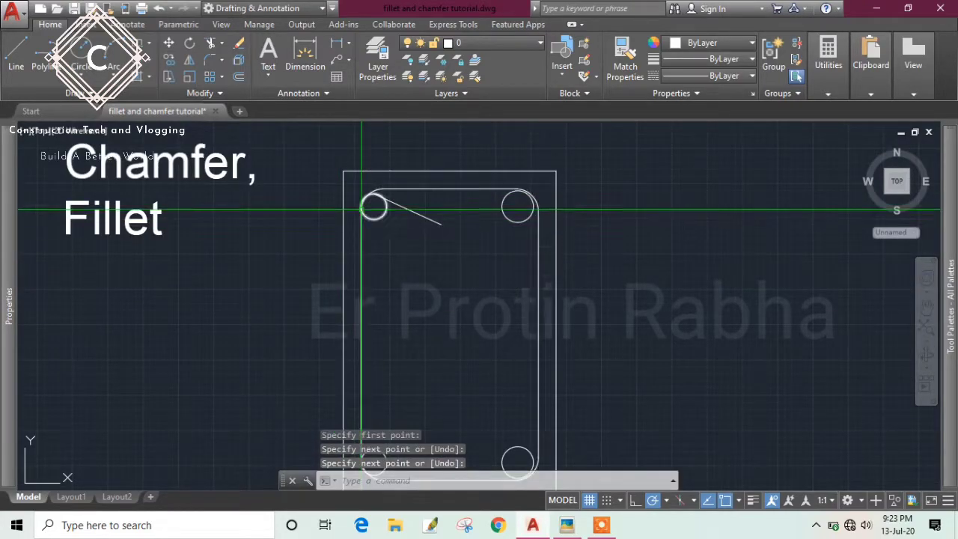
# Step: Draw a second hook line from the top-left bar down along the left side
pyautogui.press('Return')
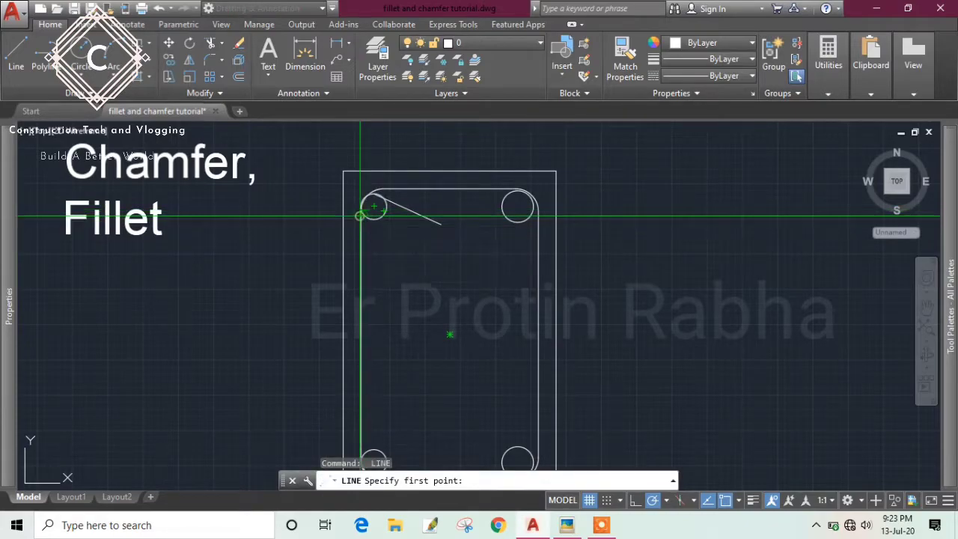
pyautogui.click(360, 216)
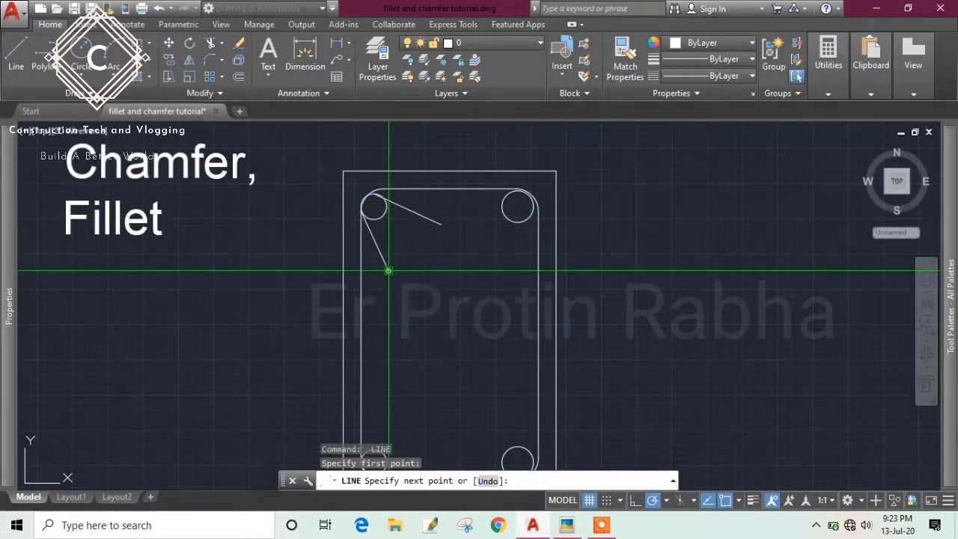
pyautogui.click(388, 271)
pyautogui.press('Return')
pyautogui.scroll(-4, 388, 271)
pyautogui.moveTo(594, 296); pyautogui.dragTo(519, 295, button='middle')
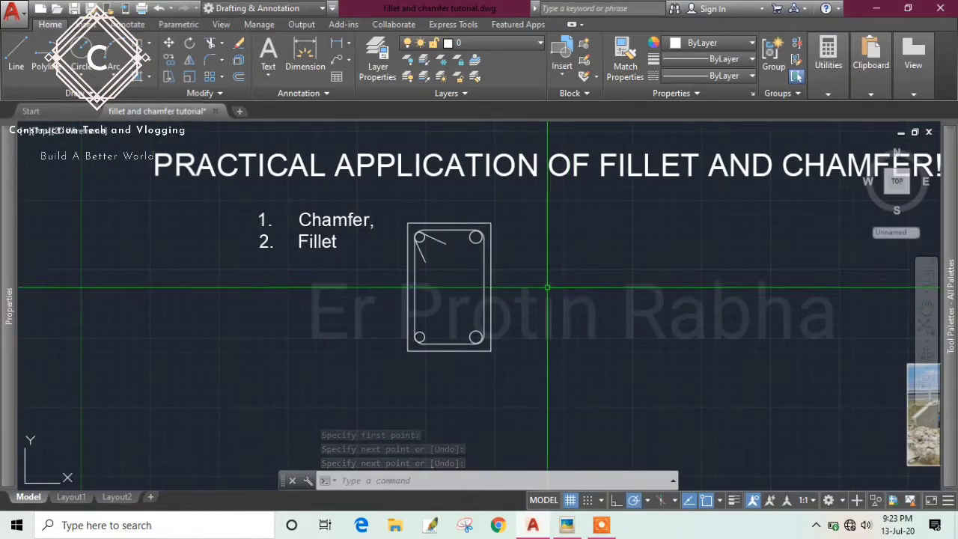
pyautogui.moveTo(536, 294)
pyautogui.mouseDown(button='middle')
pyautogui.moveTo(454, 298)
pyautogui.moveTo(425, 281)
pyautogui.moveTo(385, 284)
pyautogui.mouseUp(button='middle')
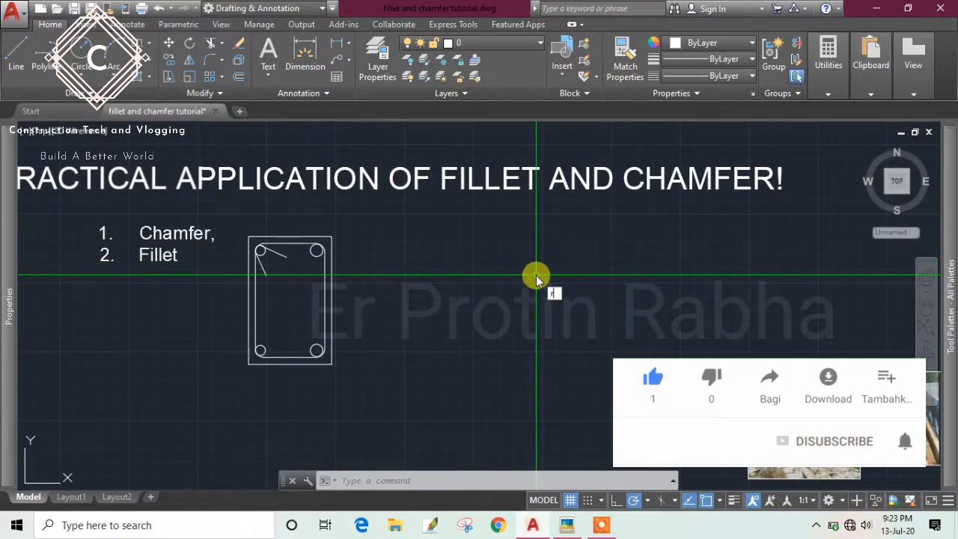
# Step: Draw a wide culvert box rectangle to the right of the column section
pyautogui.write('rec')
pyautogui.press('Return')
pyautogui.click(397, 255)
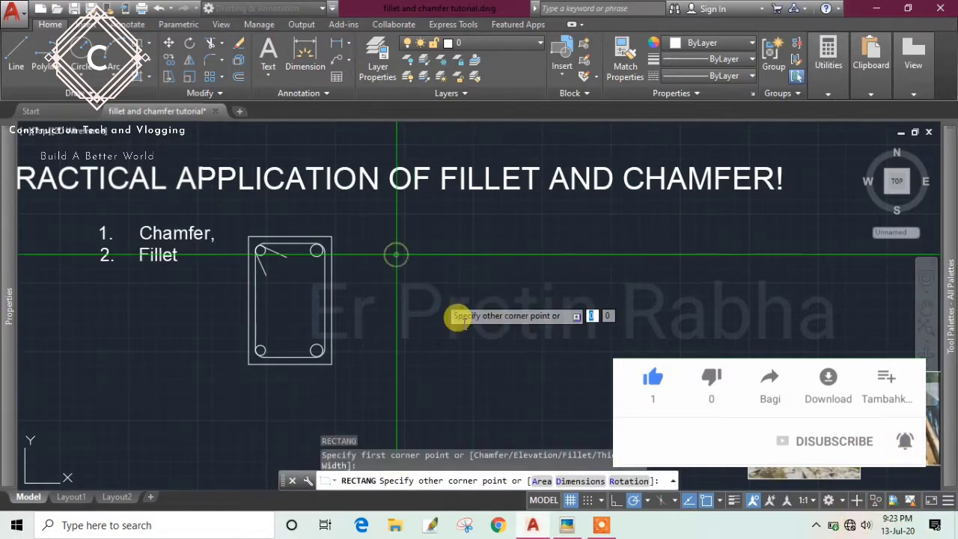
pyautogui.click(613, 346)
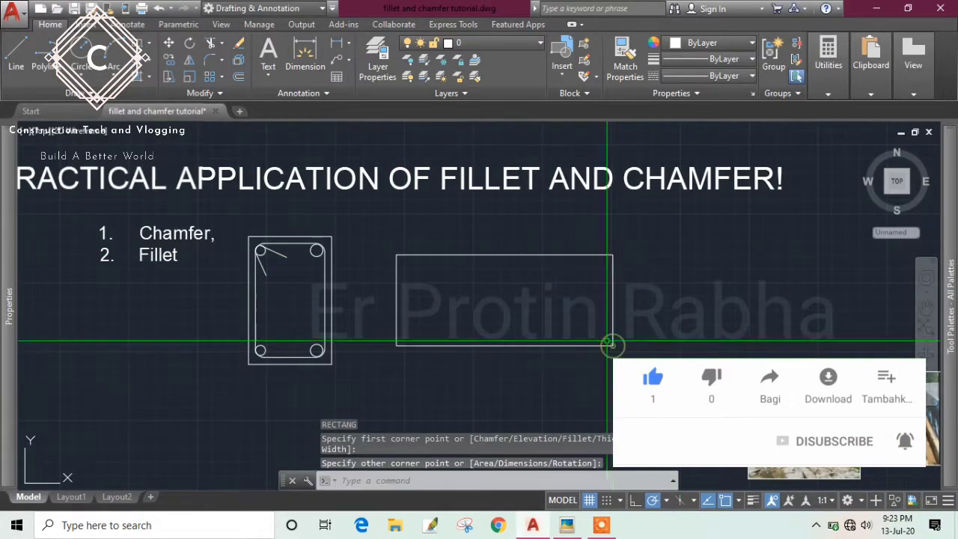
pyautogui.scroll(2, 622, 253)
# Step: Cancel a stray selection box and start FILLET at radius 200
pyautogui.click(592, 235)
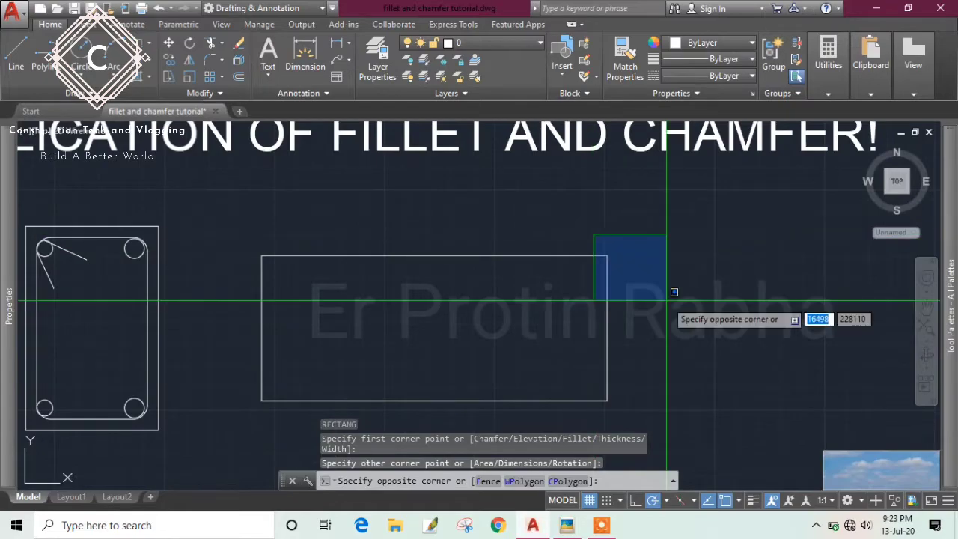
pyautogui.click(669, 302)
pyautogui.click(574, 367)
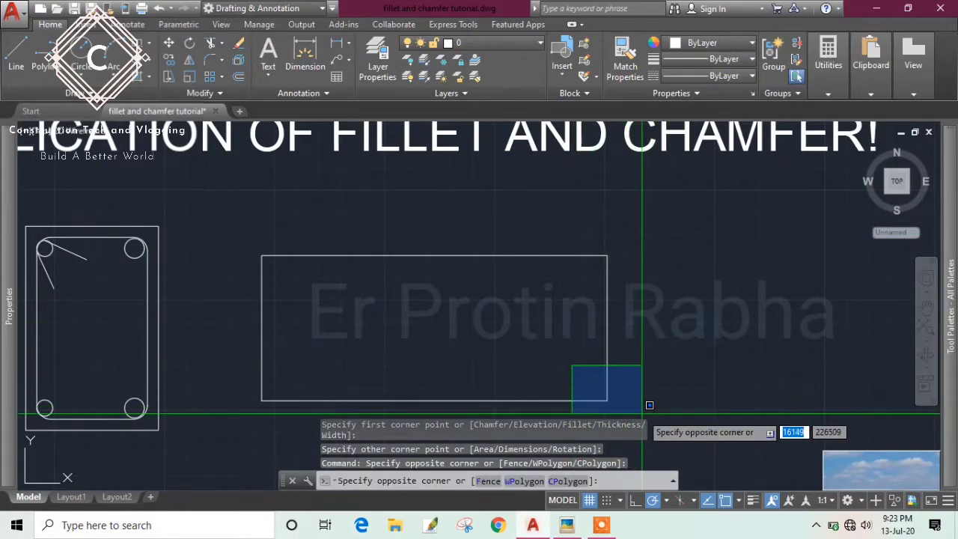
pyautogui.click(640, 401)
pyautogui.click(247, 238)
pyautogui.click(248, 396)
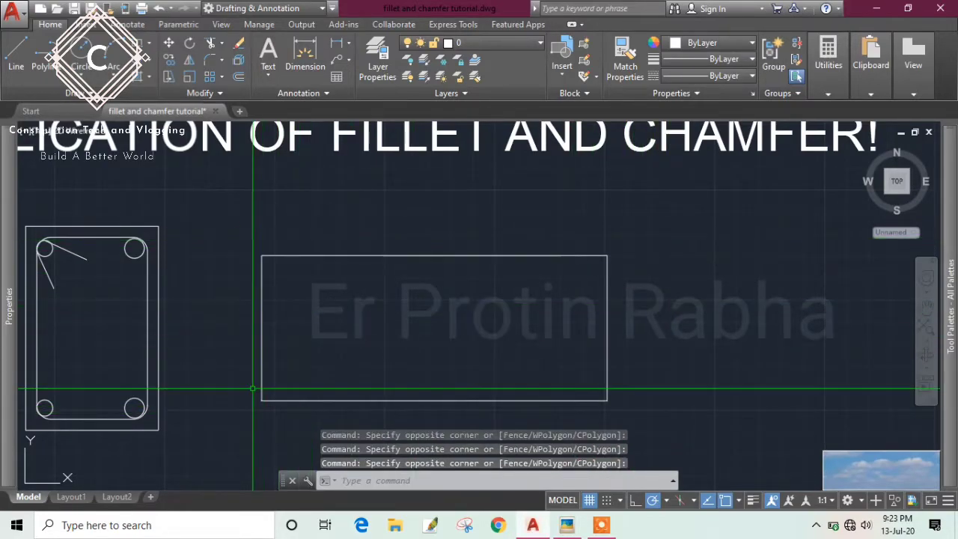
pyautogui.click(252, 391)
pyautogui.click(499, 323)
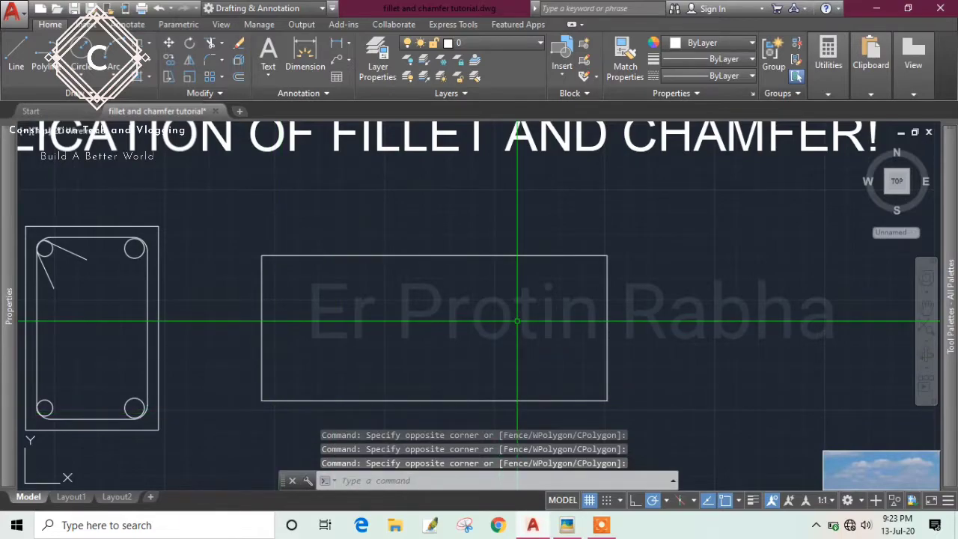
pyautogui.write('f')
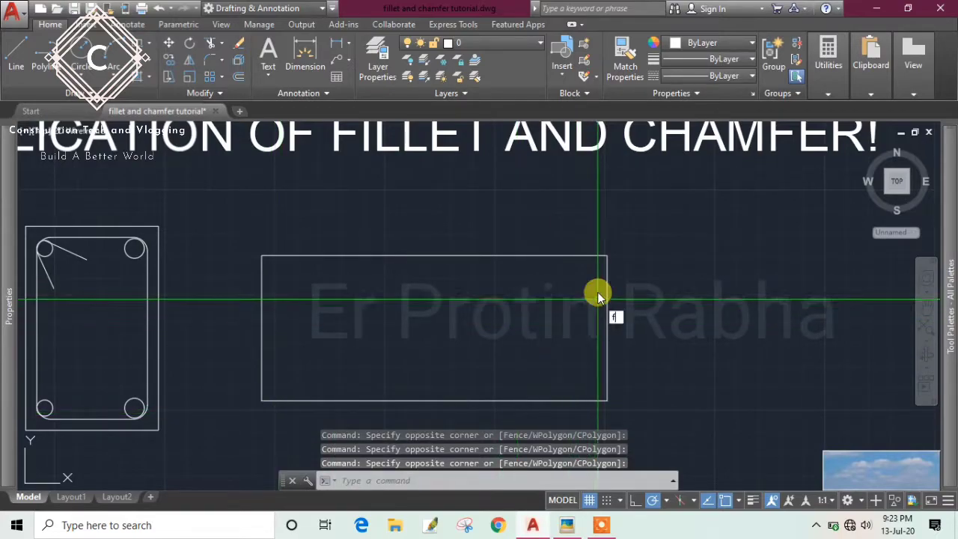
pyautogui.press('Return')
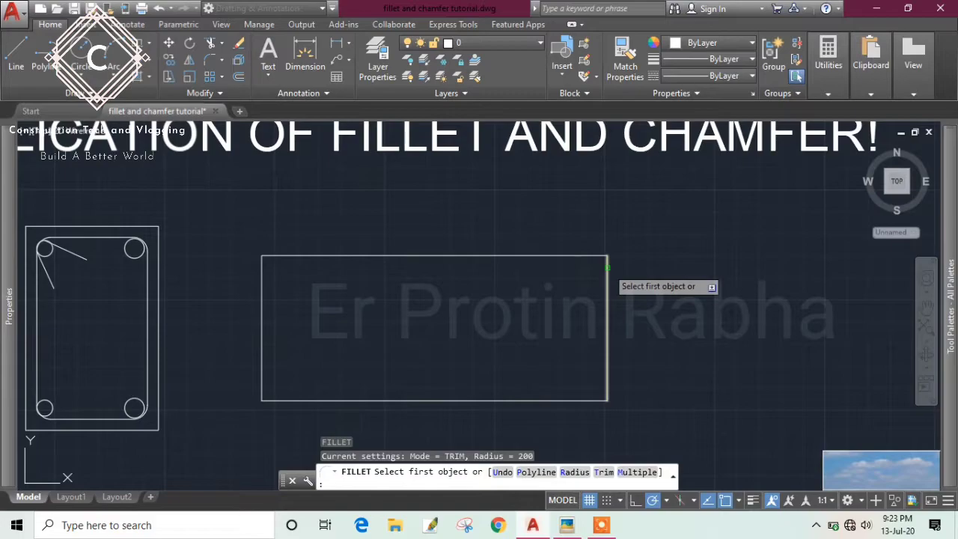
# Step: Round the culvert rectangle's corners at radius 200, using the Polyline option for all four
pyautogui.click(607, 268)
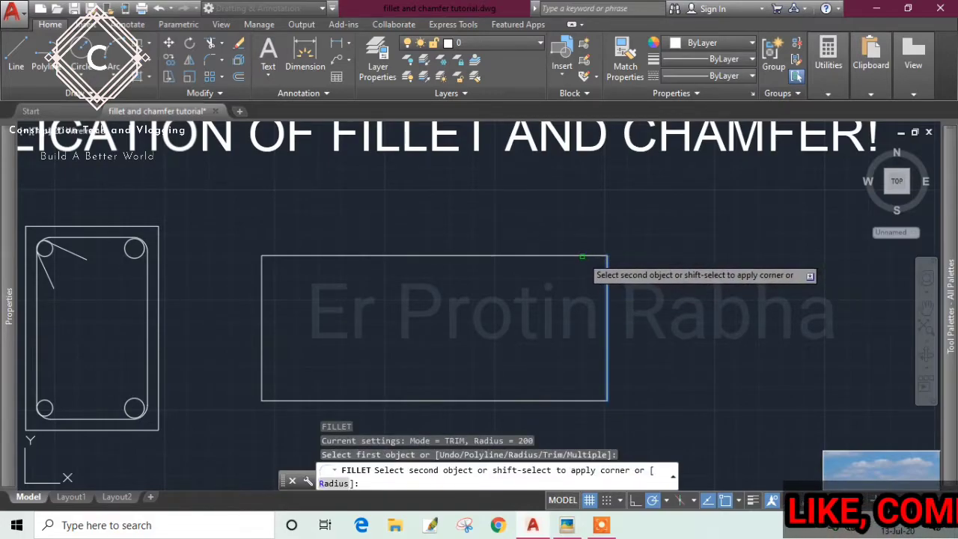
pyautogui.click(582, 257)
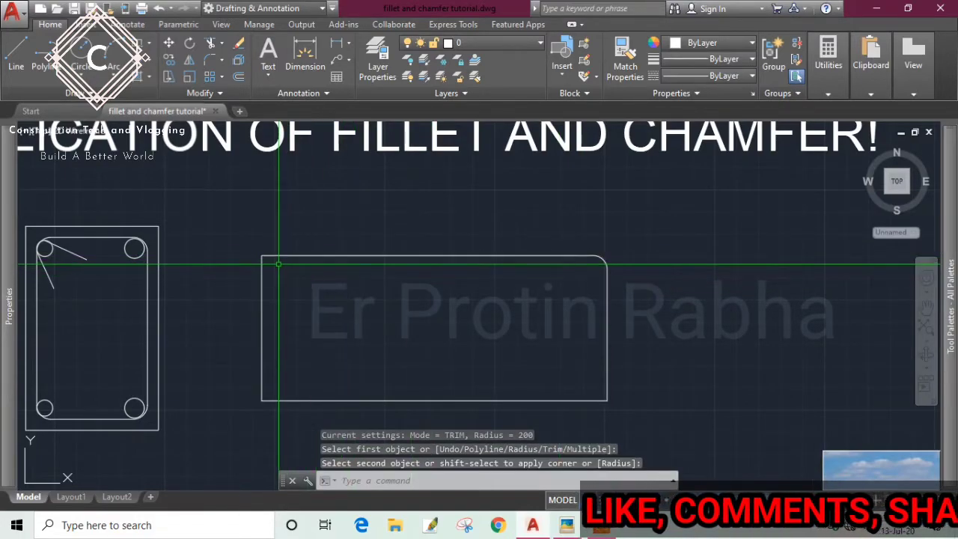
pyautogui.press('Return')
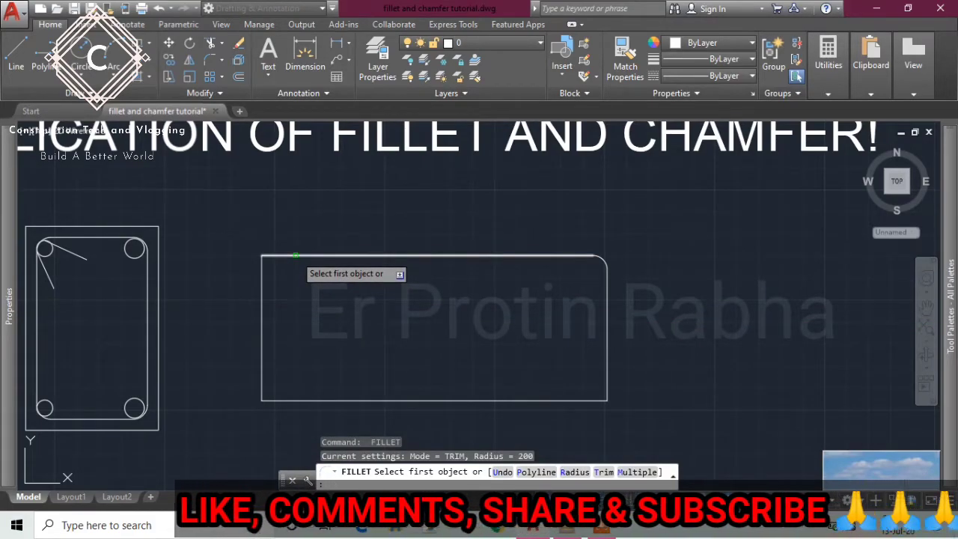
pyautogui.write('p')
pyautogui.press('Return')
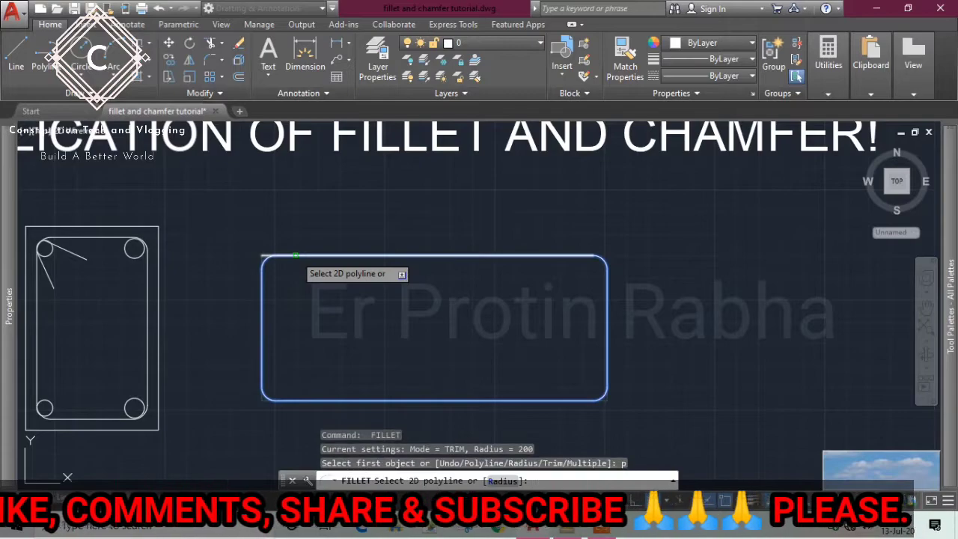
pyautogui.click(296, 255)
pyautogui.moveTo(614, 360); pyautogui.dragTo(612, 345, button='middle')
pyautogui.click(657, 354)
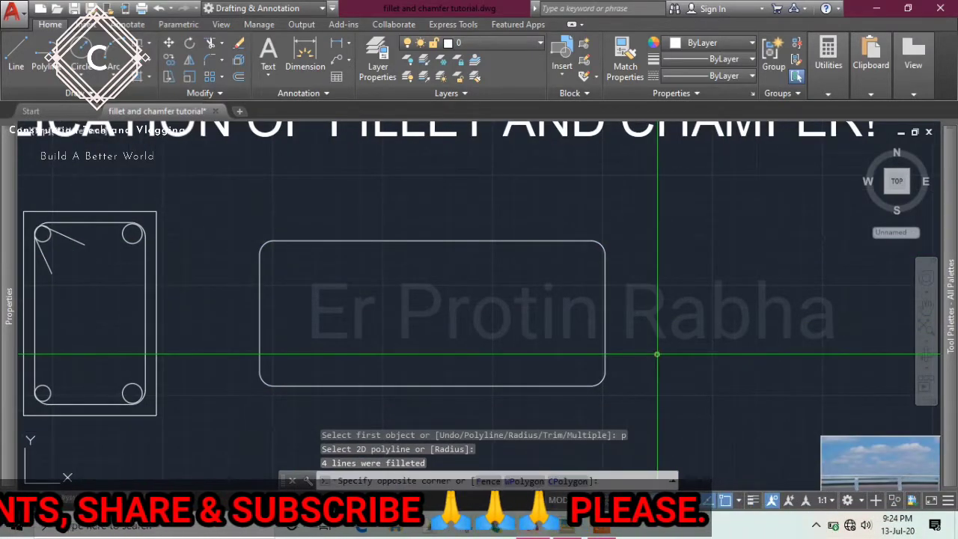
pyautogui.click(621, 329)
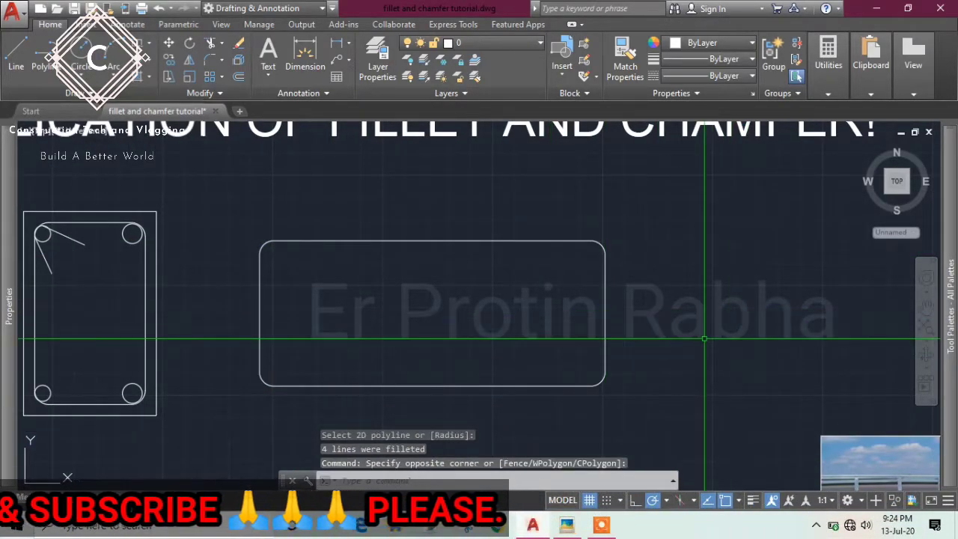
# Step: Draw a bar circle in the top-left corner and mirror it about the vertical midline
pyautogui.write('c')
pyautogui.press('Return')
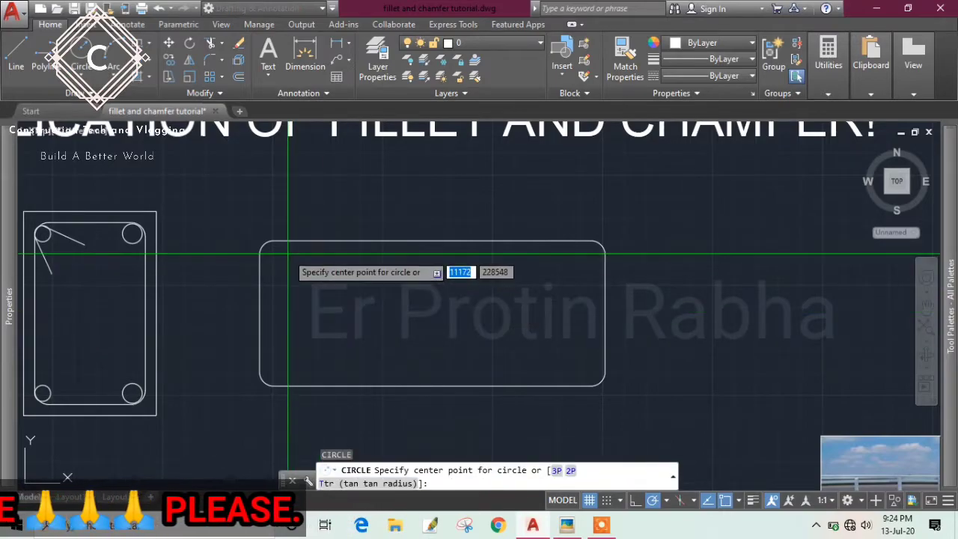
pyautogui.click(277, 260)
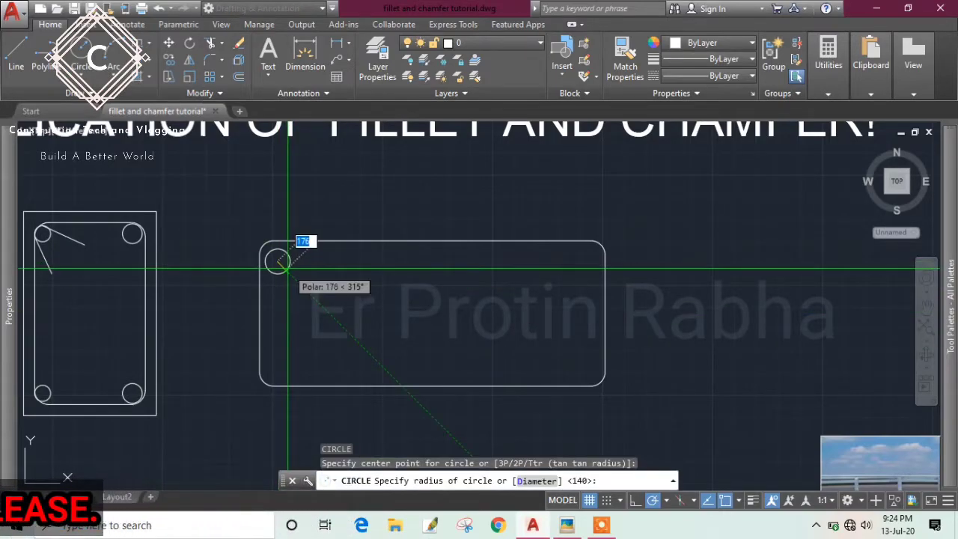
pyautogui.press('Escape')
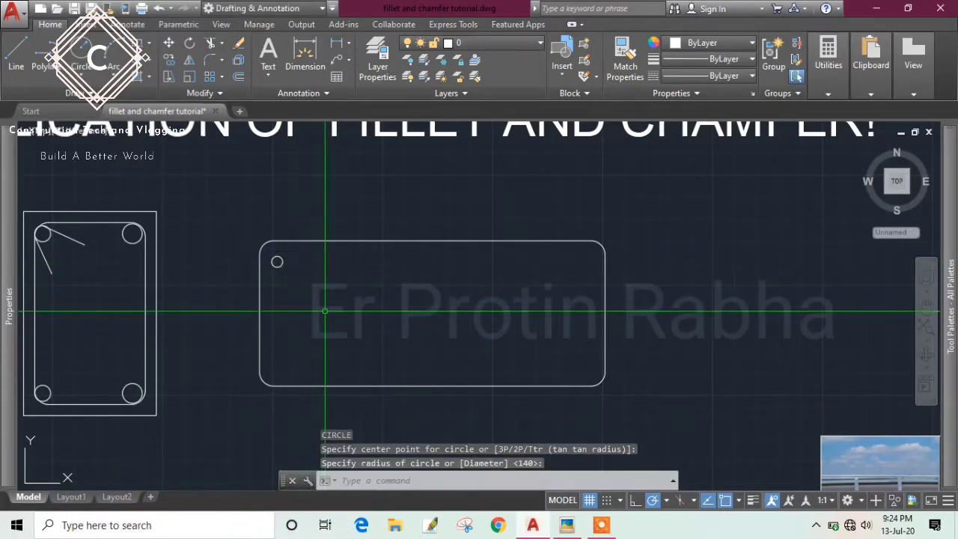
pyautogui.click(277, 261)
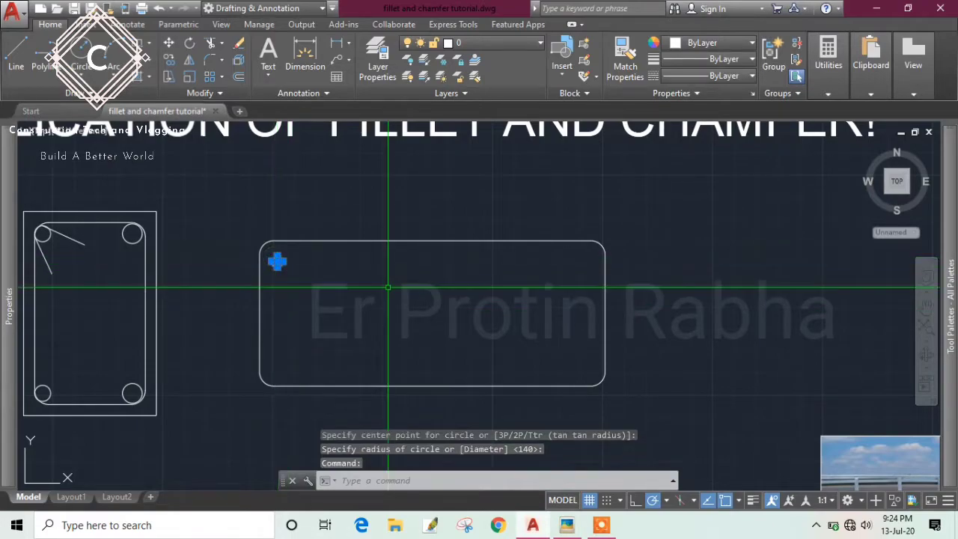
pyautogui.write('mi')
pyautogui.press('Return')
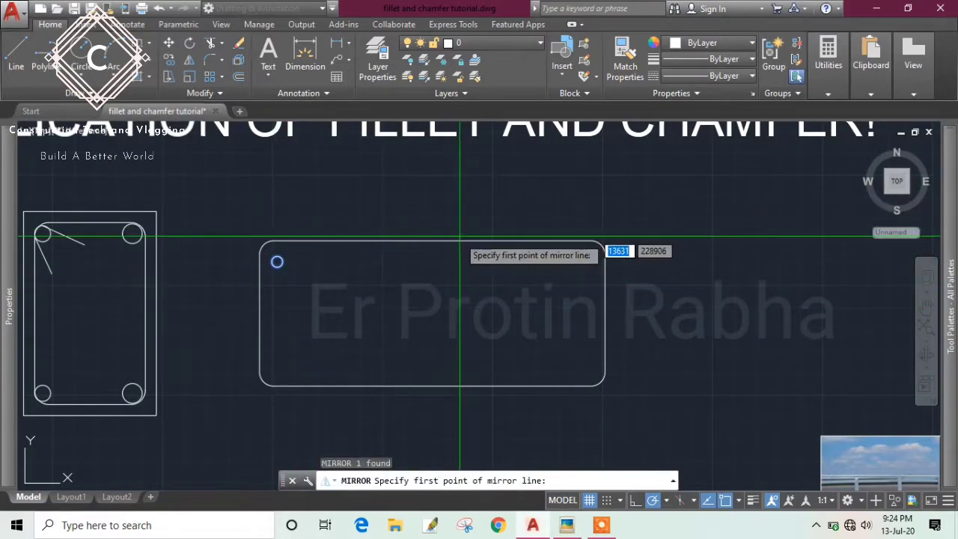
pyautogui.click(432, 242)
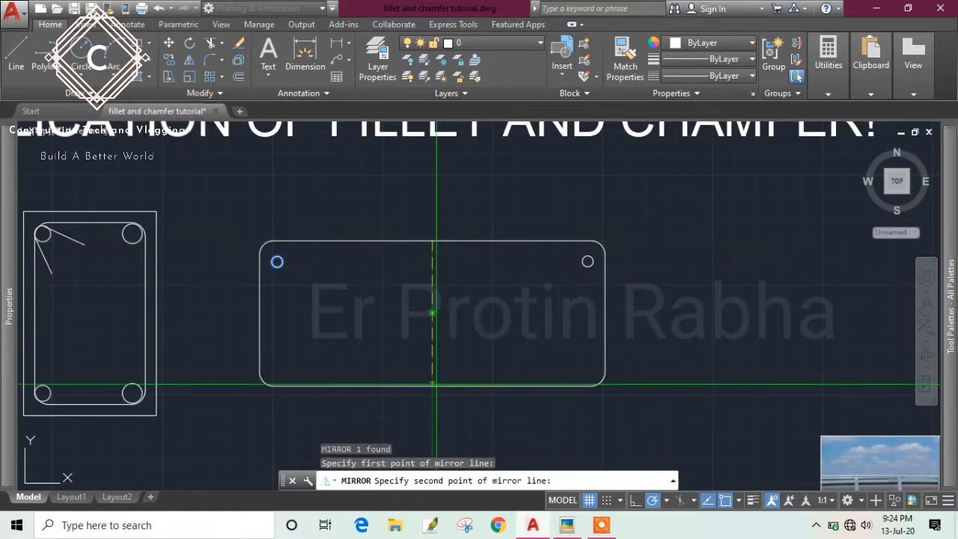
pyautogui.click(432, 387)
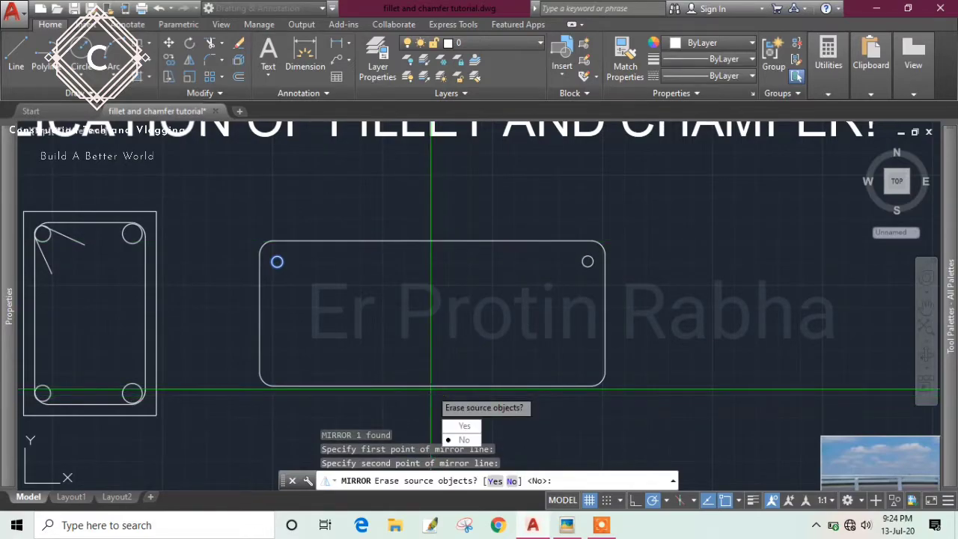
pyautogui.press('Return')
# Step: Mirror both top circles about the horizontal midline to the bottom corners, keeping the originals
pyautogui.click(224, 207)
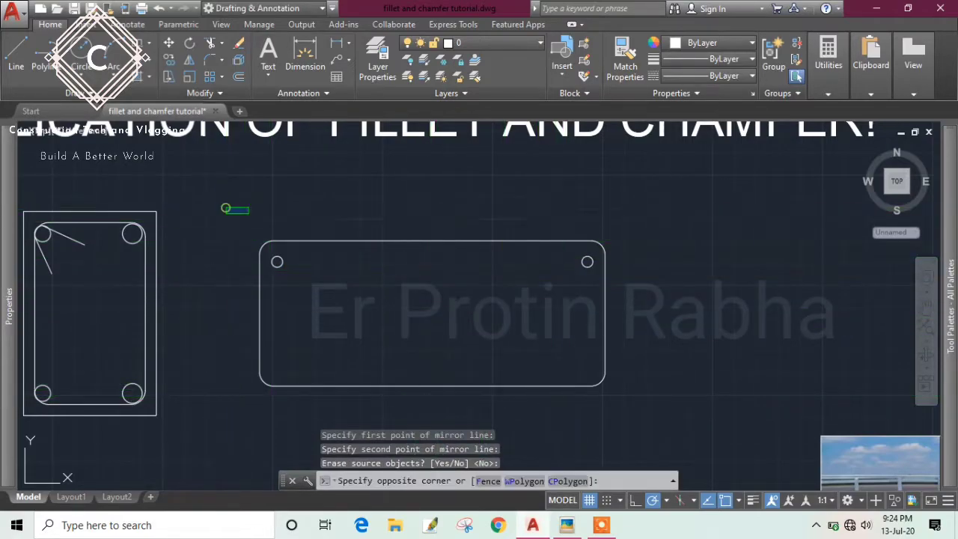
pyautogui.click(717, 299)
pyautogui.press('Return')
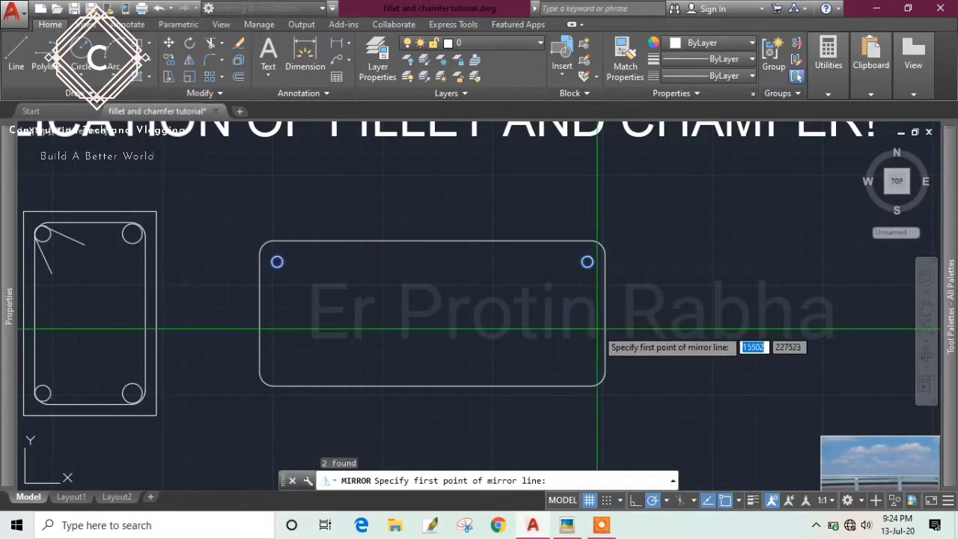
pyautogui.click(605, 315)
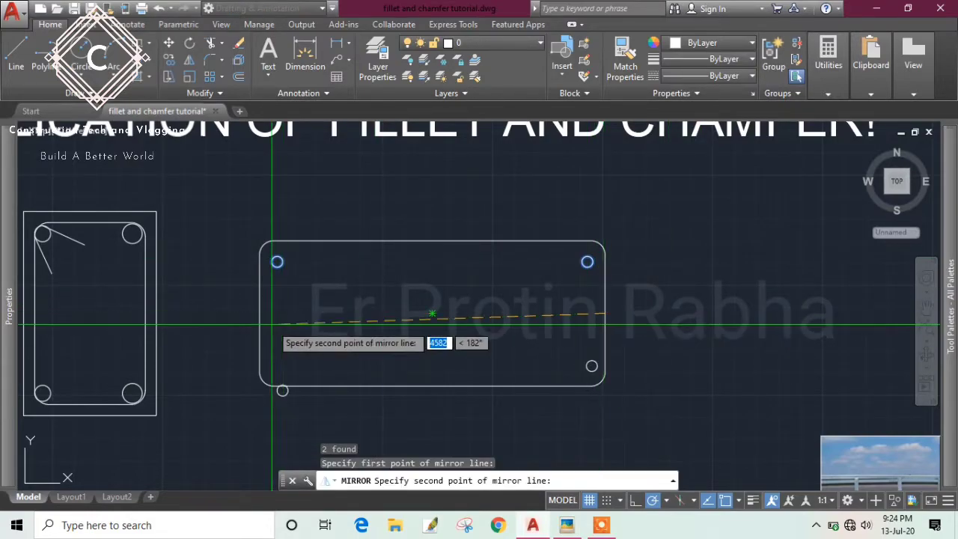
pyautogui.click(260, 315)
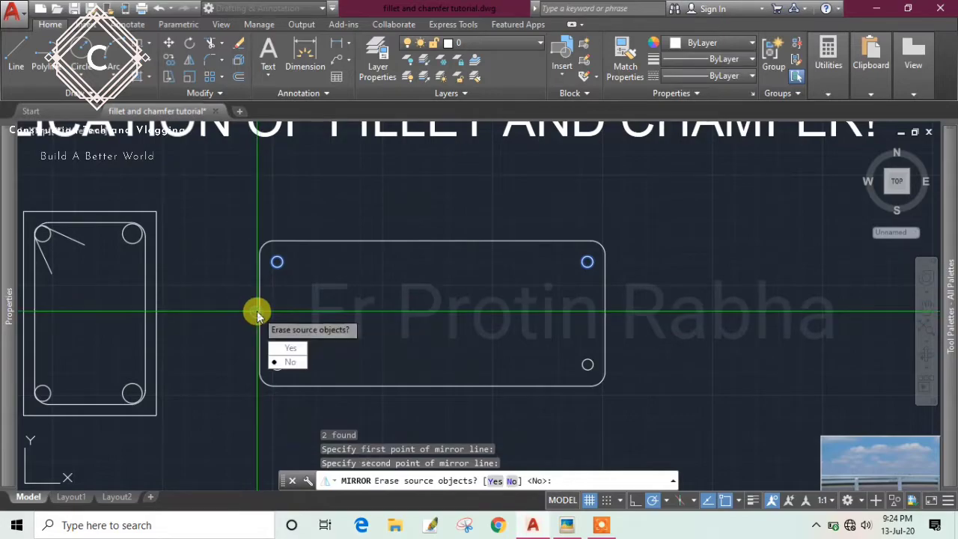
pyautogui.press('Return')
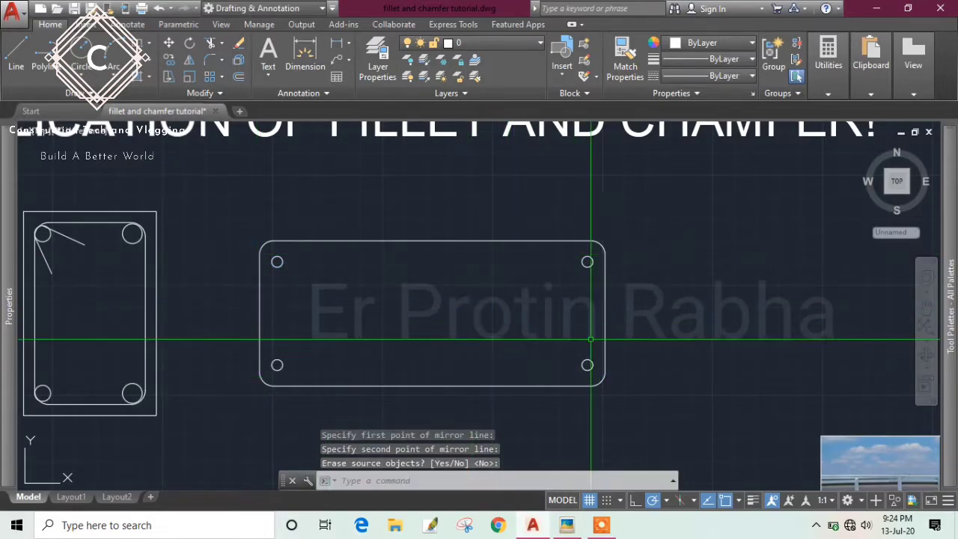
pyautogui.moveTo(591, 372); pyautogui.dragTo(579, 360, button='middle')
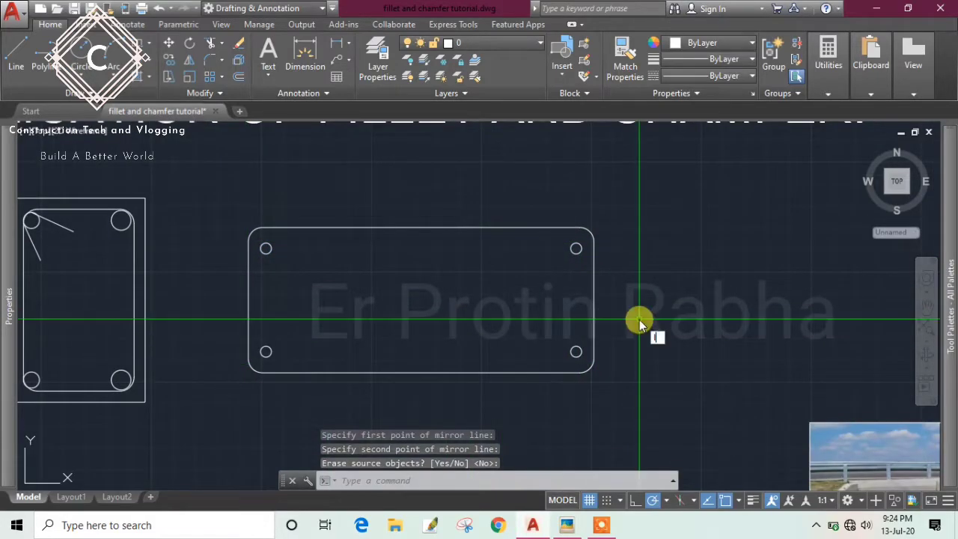
# Step: Draw link lines snapping between the corner circle centres, closing back at the top-left circle
pyautogui.press('l')
pyautogui.press('Return')
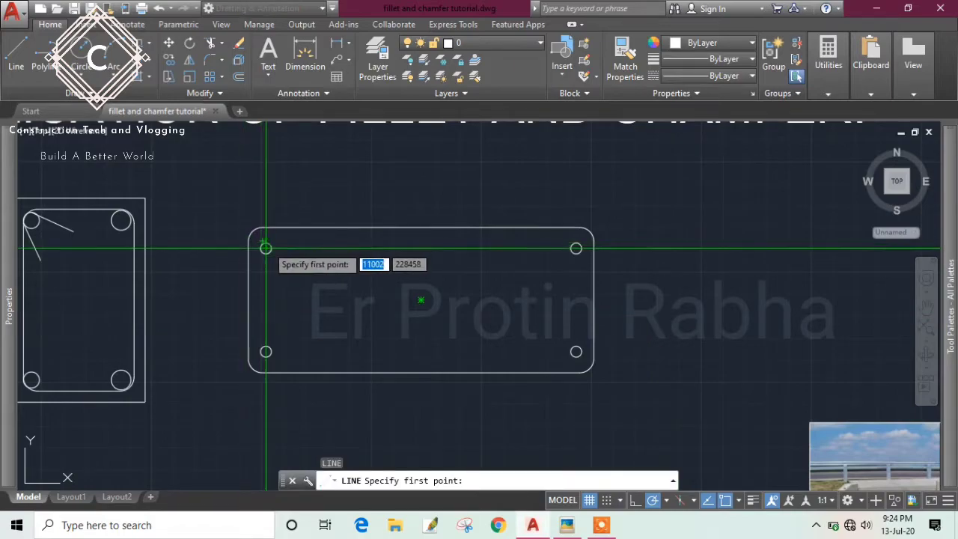
pyautogui.click(265, 248)
pyautogui.scroll(4, 677, 247)
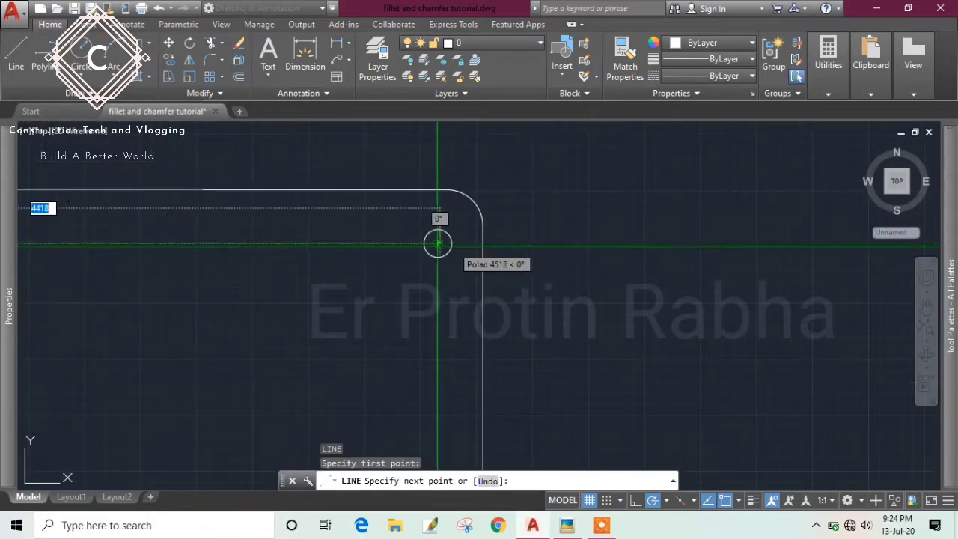
pyautogui.scroll(-5, 438, 244)
pyautogui.scroll(3, 428, 314)
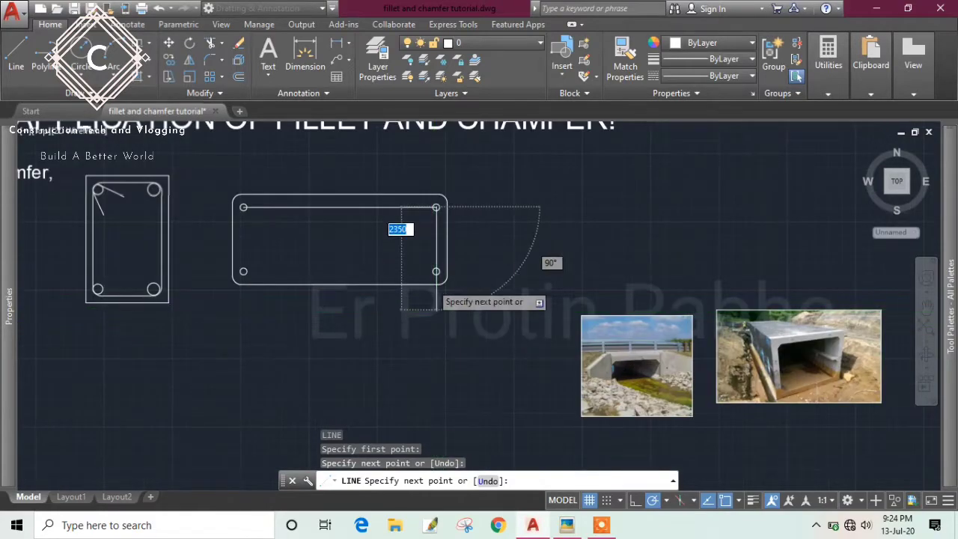
pyautogui.scroll(3, 435, 249)
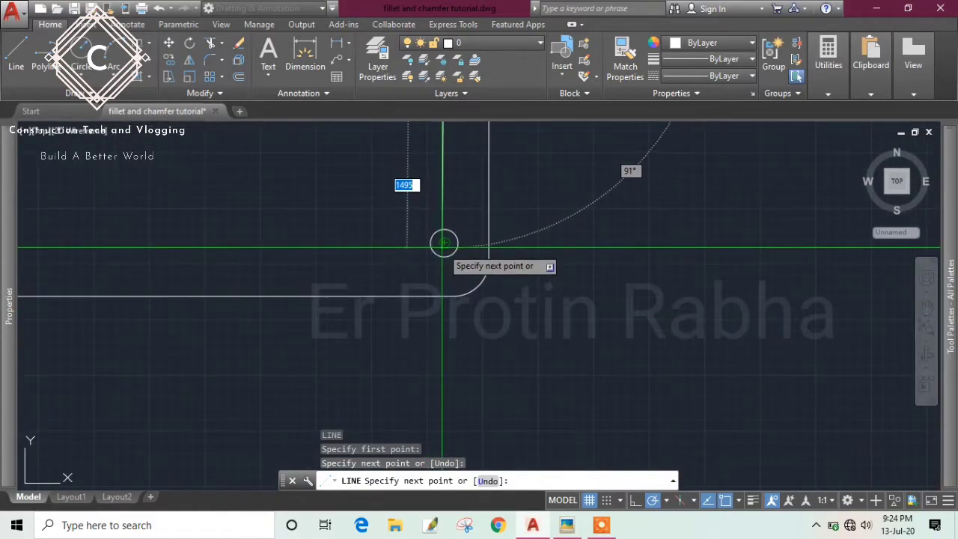
pyautogui.click(443, 244)
pyautogui.scroll(-5, 449, 244)
pyautogui.moveTo(404, 277); pyautogui.dragTo(519, 283, button='middle')
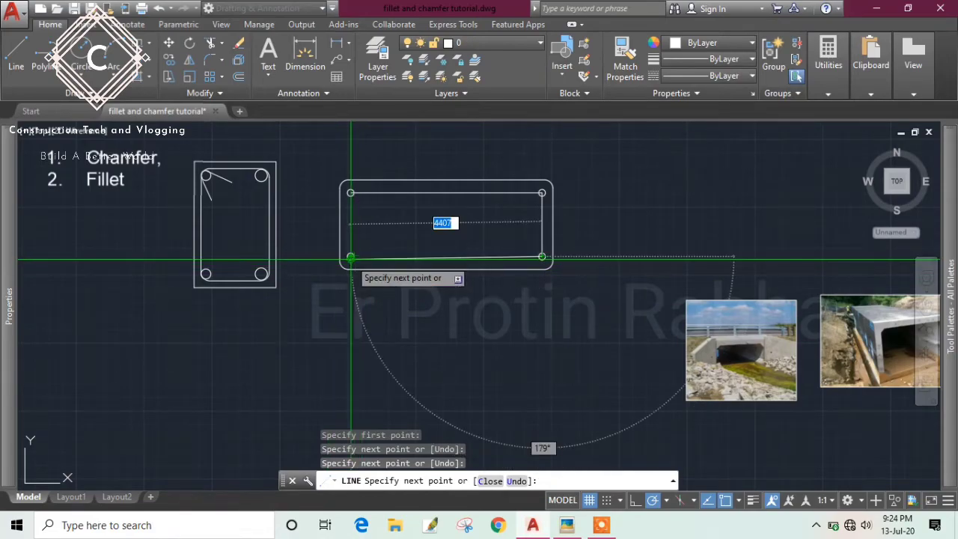
pyautogui.scroll(5, 351, 257)
pyautogui.scroll(-5, 346, 248)
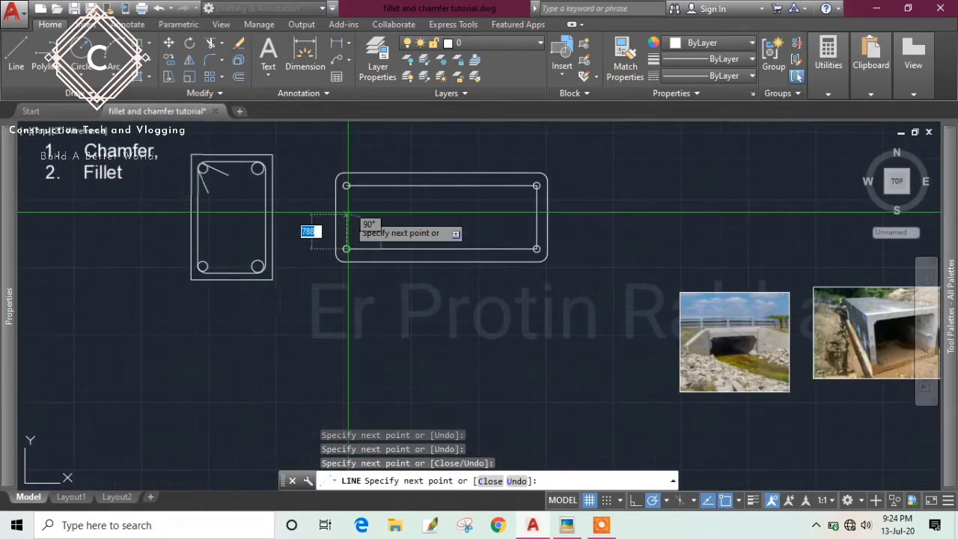
pyautogui.moveTo(345, 179); pyautogui.dragTo(346, 261, button='middle')
pyautogui.scroll(5, 337, 258)
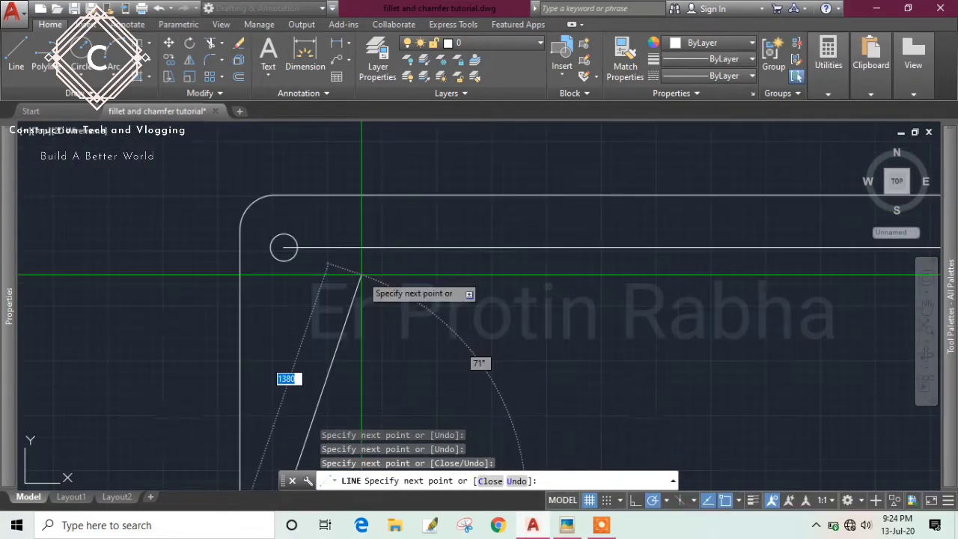
pyautogui.click(283, 246)
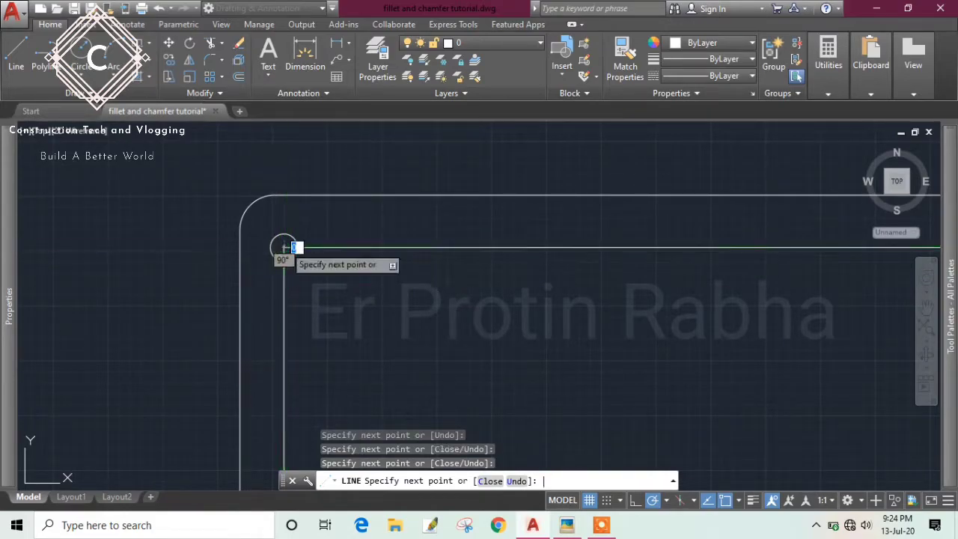
pyautogui.press('Return')
pyautogui.scroll(-4, 284, 247)
pyautogui.moveTo(588, 327); pyautogui.dragTo(556, 330, button='middle')
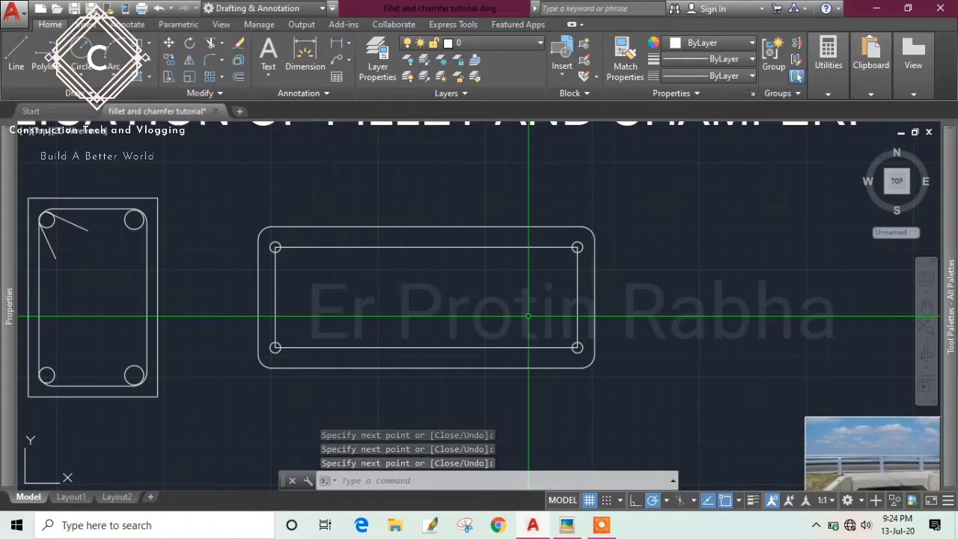
pyautogui.scroll(-3, 529, 316)
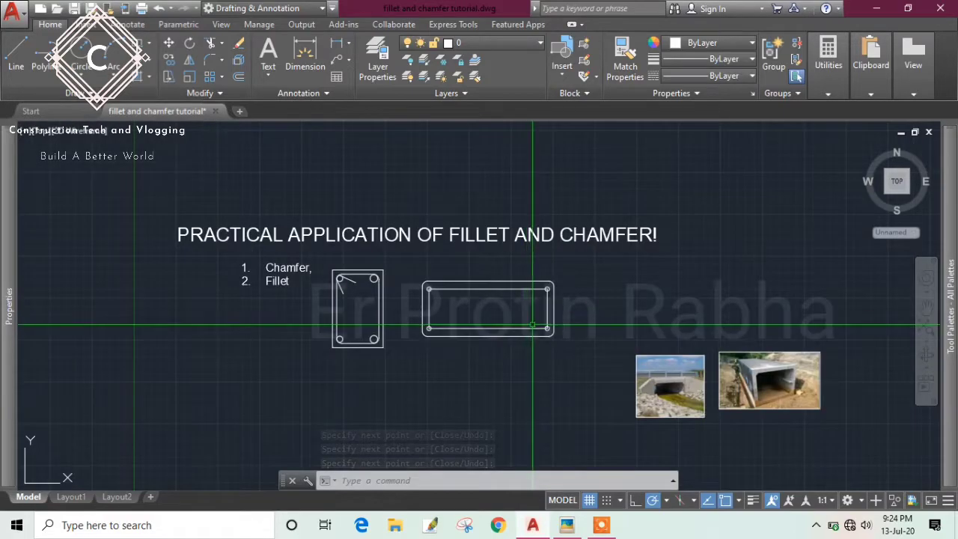
pyautogui.moveTo(532, 325)
pyautogui.mouseDown(button='middle')
pyautogui.moveTo(552, 292)
pyautogui.moveTo(542, 284)
pyautogui.mouseUp(button='middle')
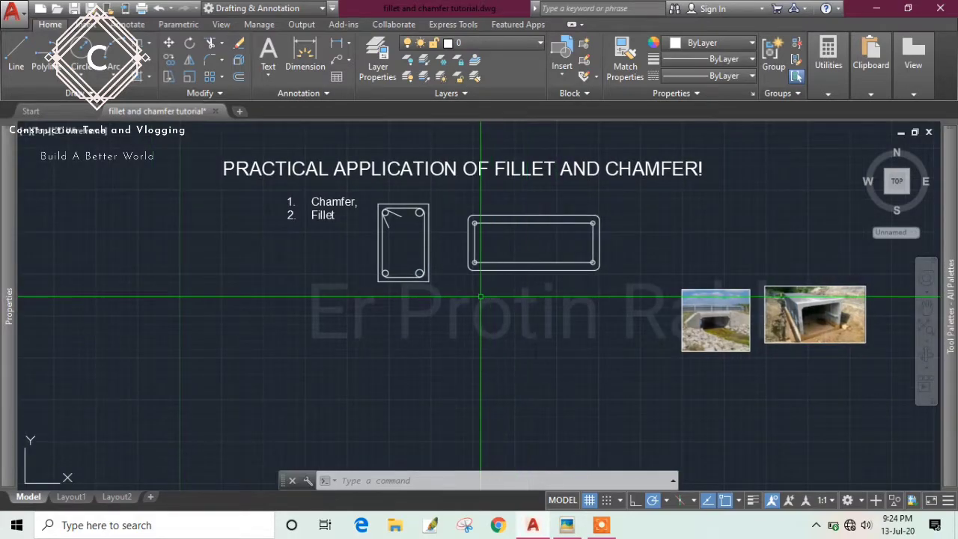
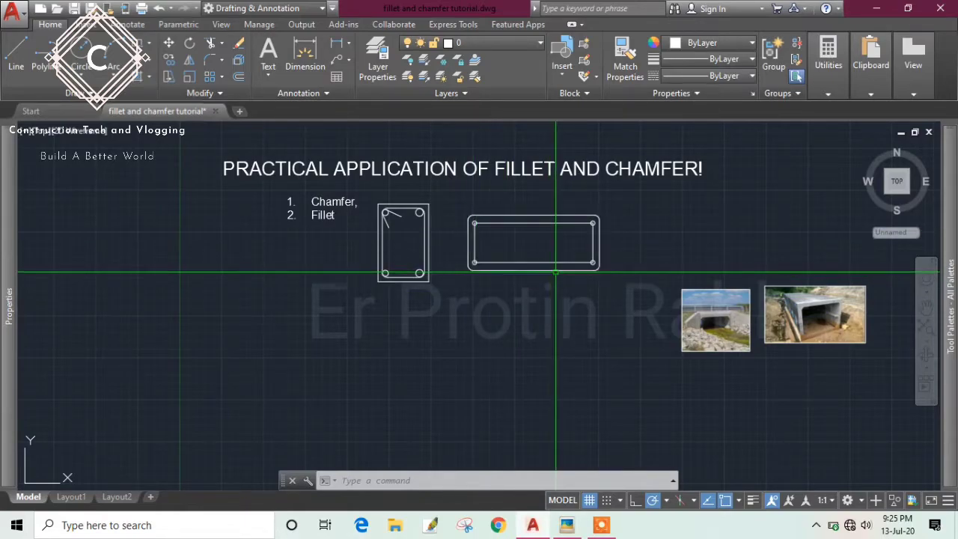
# Step: Draw the outer outline with LINE, stopping the top edge short to leave the top-left corner open
pyautogui.scroll(2, 417, 212)
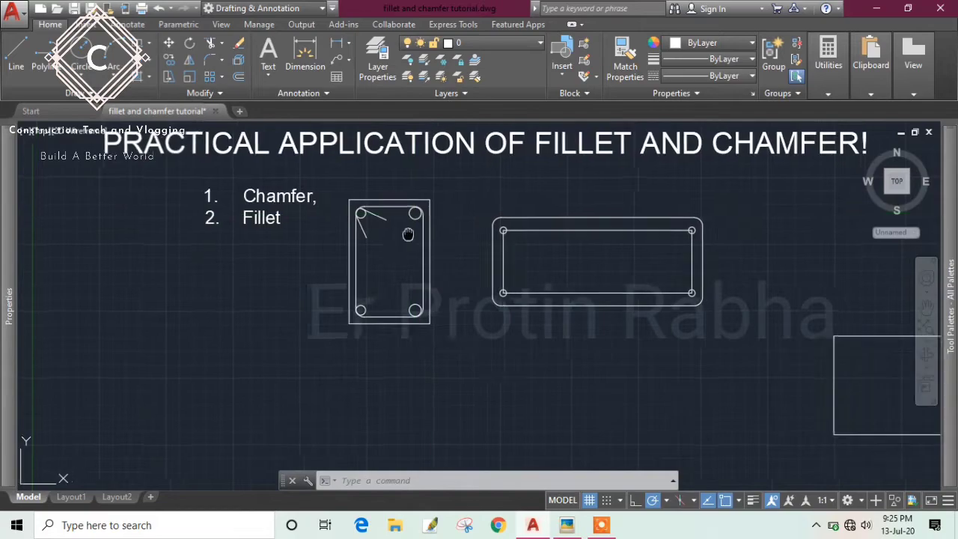
pyautogui.scroll(2, 267, 243)
pyautogui.scroll(-4, 267, 244)
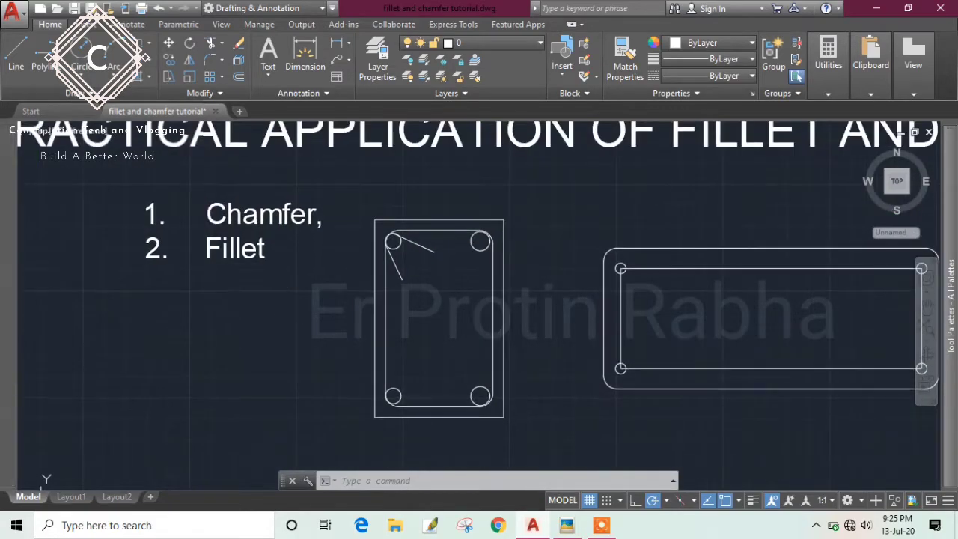
pyautogui.moveTo(405, 295); pyautogui.dragTo(442, 223, button='middle')
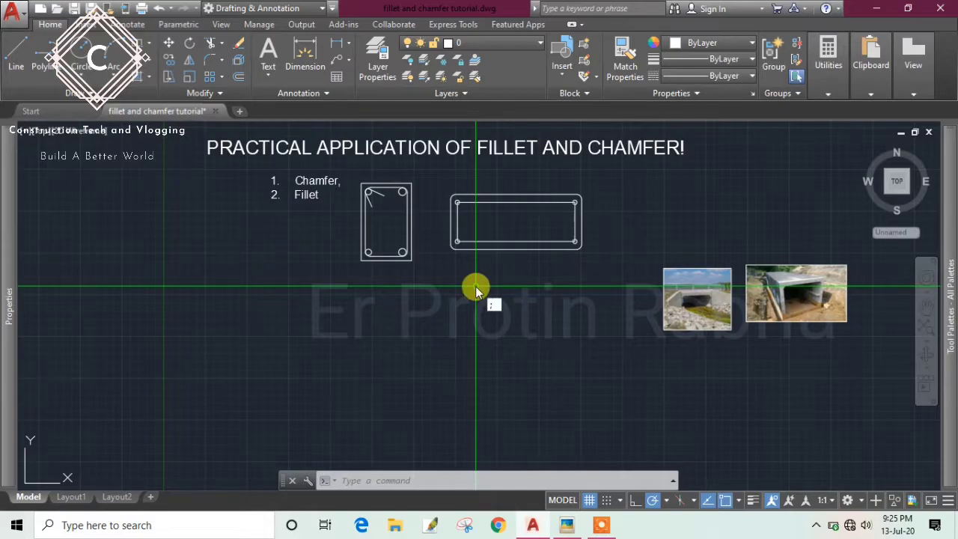
pyautogui.press('Escape')
pyautogui.press('Escape')
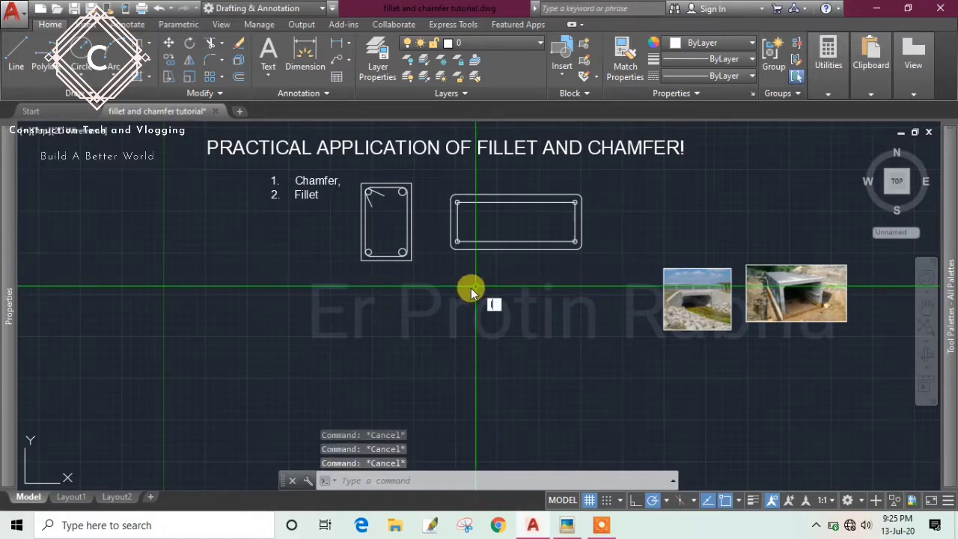
pyautogui.write('l')
pyautogui.press('Return')
pyautogui.moveTo(444, 286); pyautogui.dragTo(466, 269, button='middle')
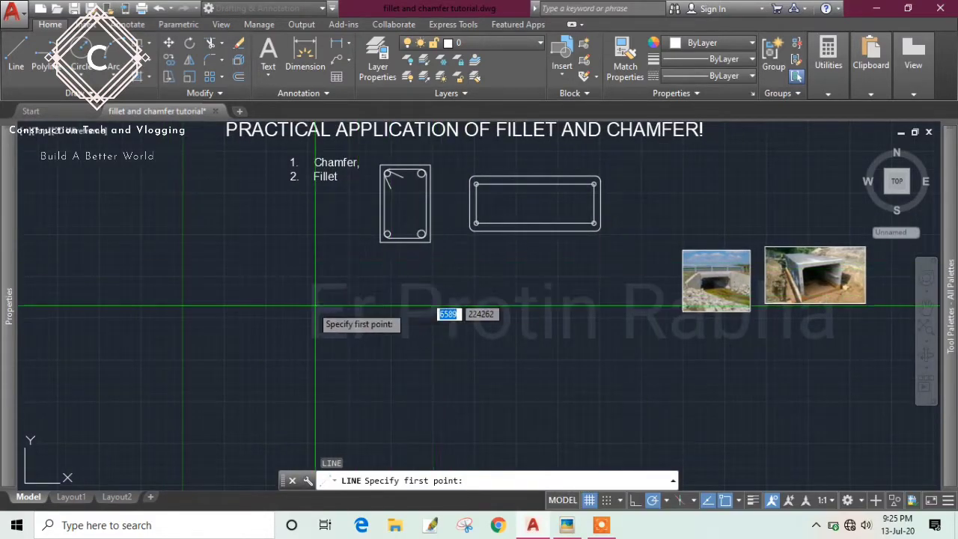
pyautogui.click(285, 281)
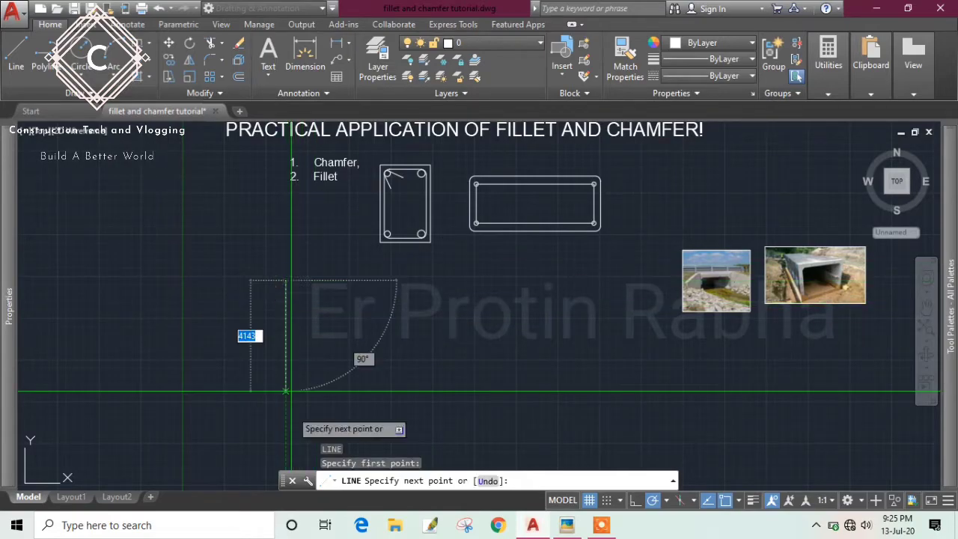
pyautogui.click(285, 432)
pyautogui.click(549, 432)
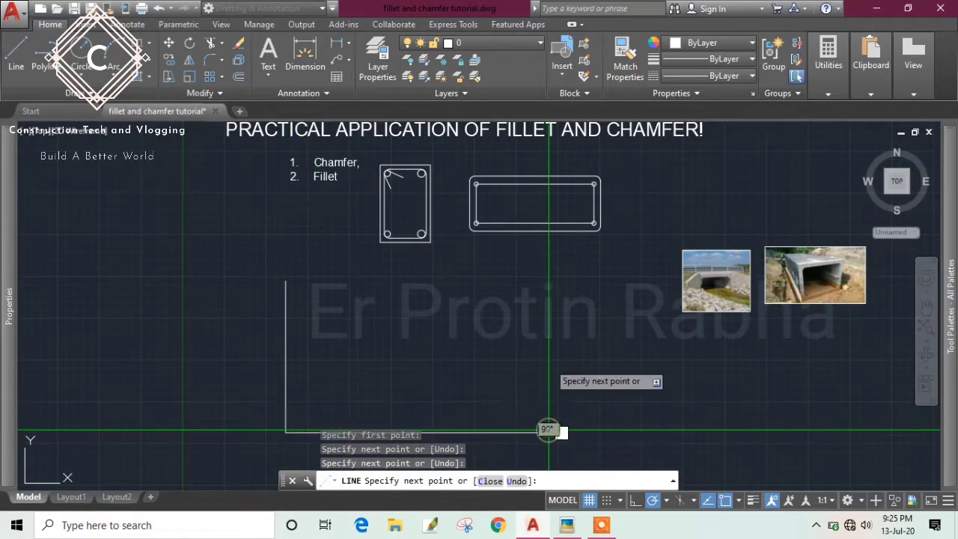
pyautogui.click(548, 300)
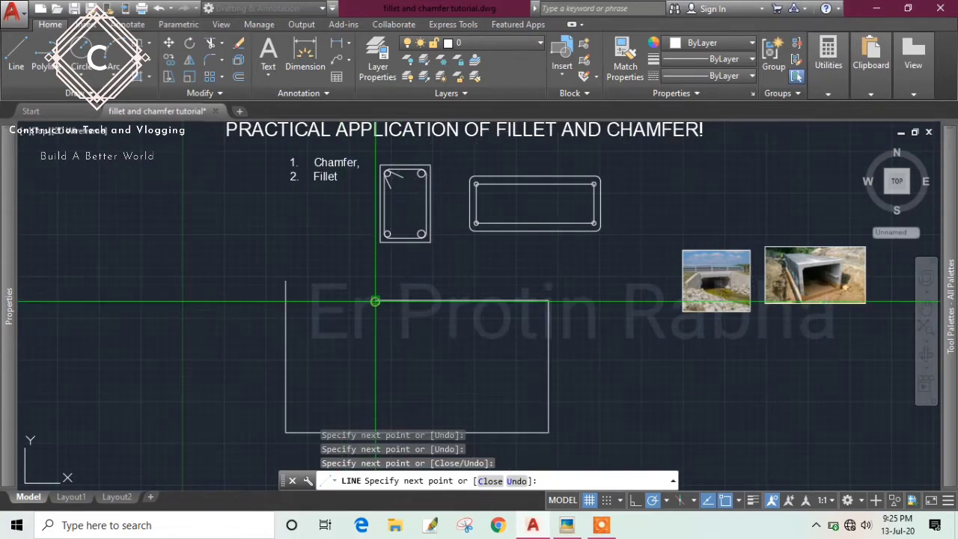
pyautogui.click(376, 301)
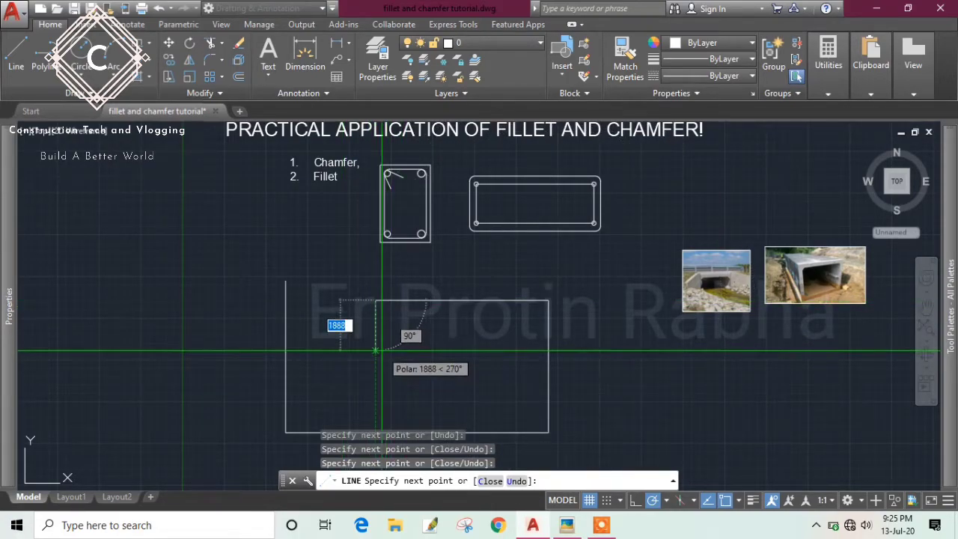
pyautogui.press('Escape')
# Step: Draw an inner L-shaped wall down from the top edge and across to the right
pyautogui.moveTo(375, 343); pyautogui.dragTo(325, 286, button='middle')
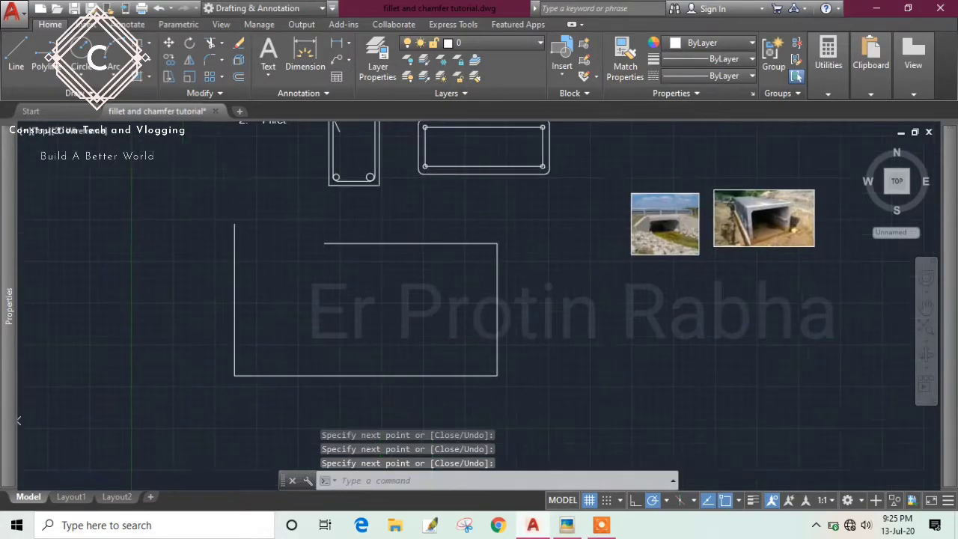
pyautogui.press('Return')
pyautogui.click(393, 244)
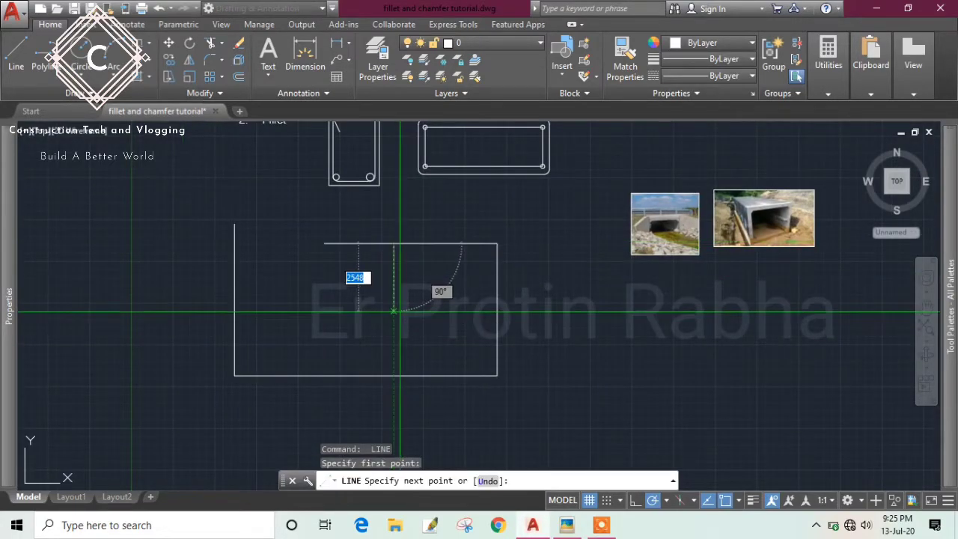
pyautogui.click(394, 315)
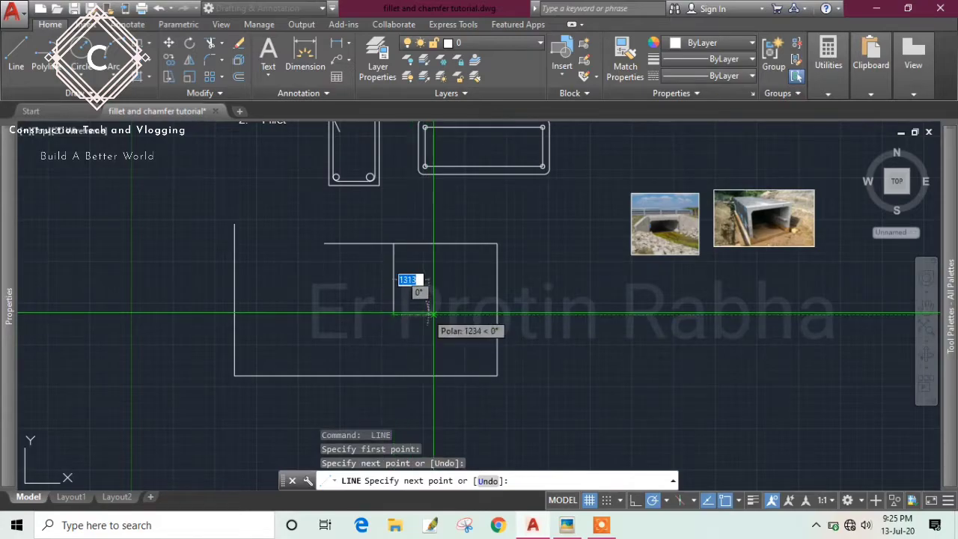
pyautogui.click(447, 315)
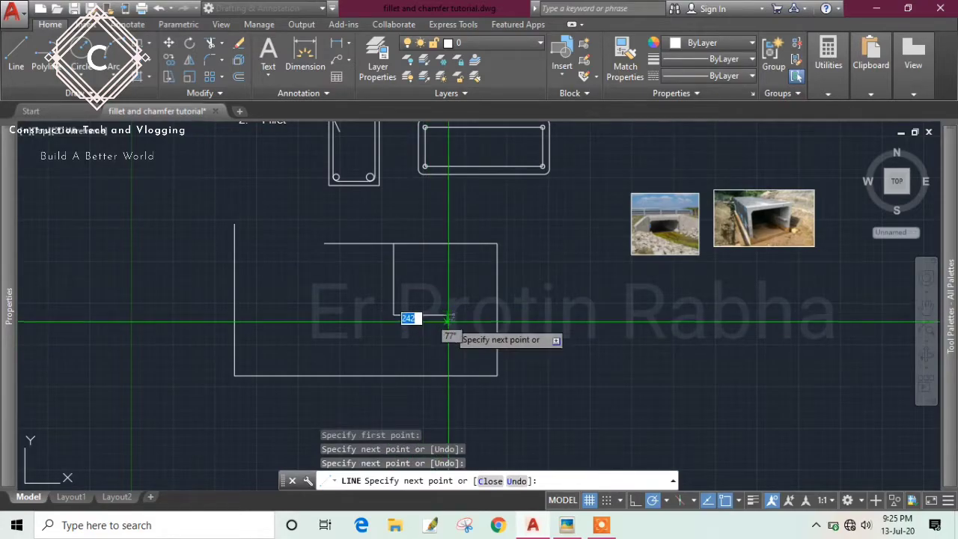
pyautogui.press('Escape')
# Step: Add a short vertical line inside the box, ending on its bottom edge
pyautogui.scroll(2, 399, 306)
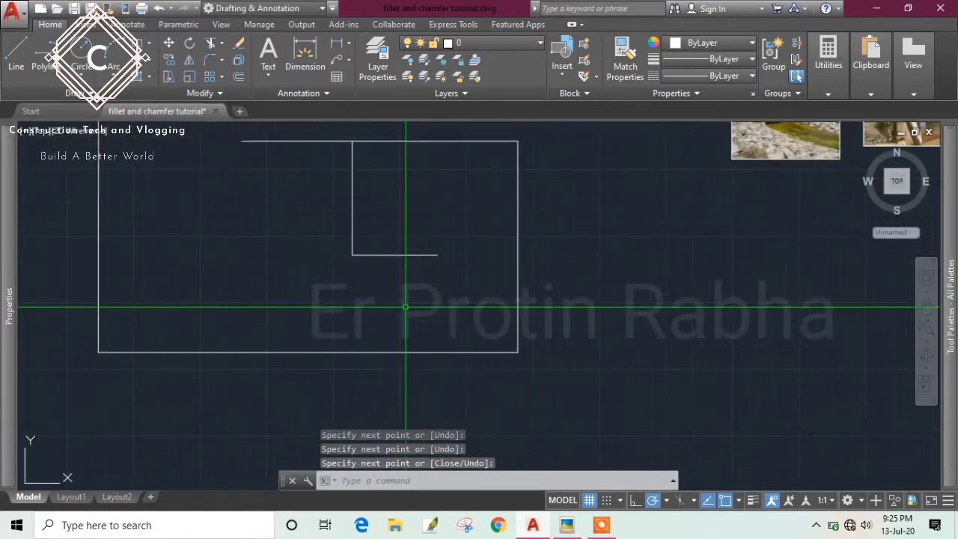
pyautogui.write('l')
pyautogui.press('Return')
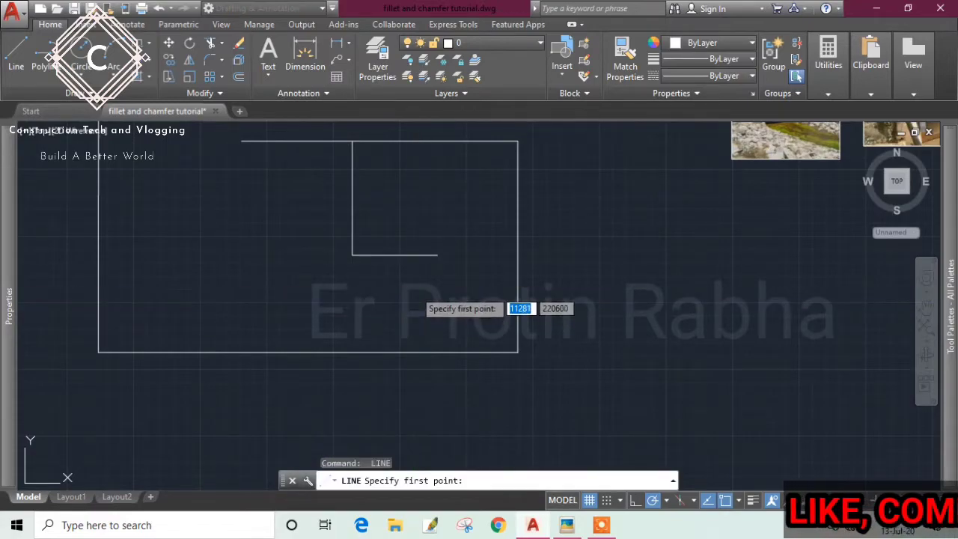
pyautogui.click(412, 291)
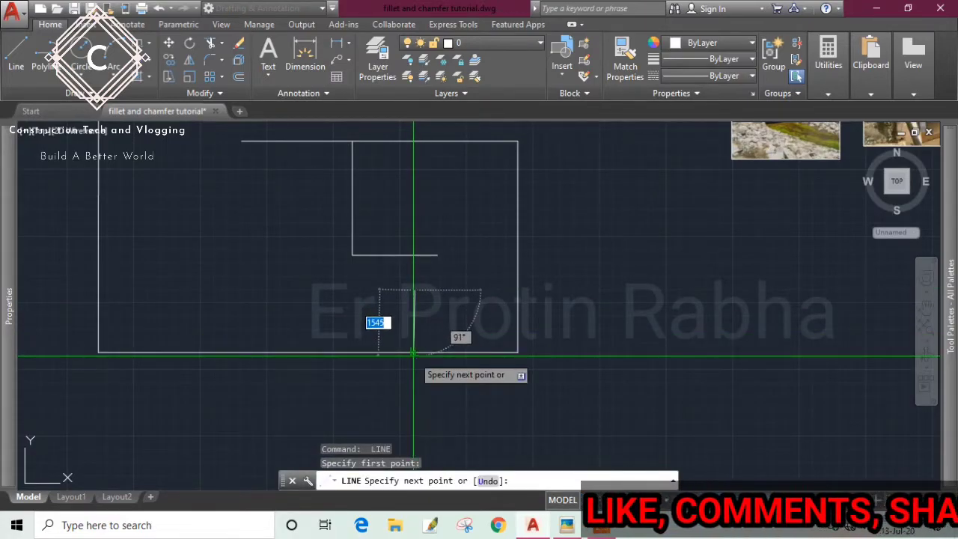
pyautogui.click(414, 352)
pyautogui.press('Return')
pyautogui.scroll(-4, 398, 268)
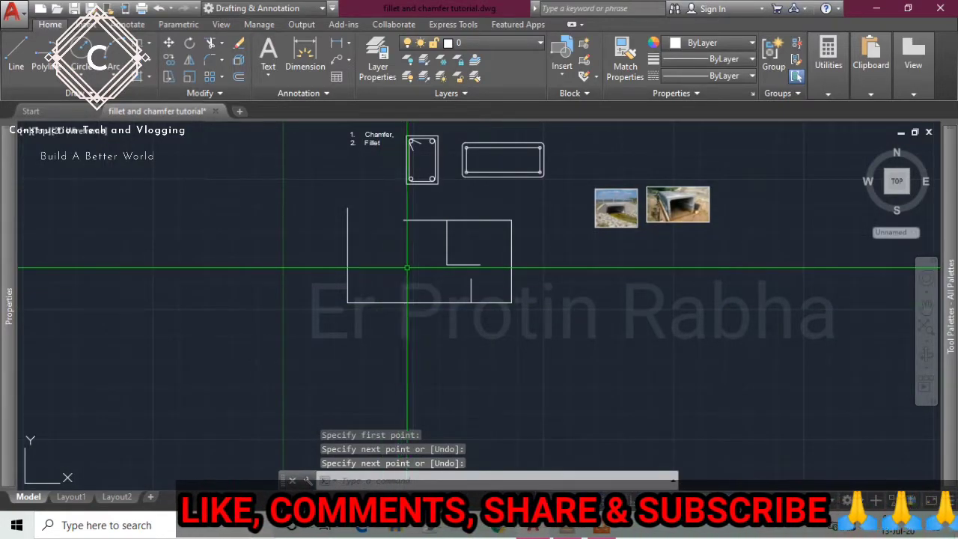
pyautogui.moveTo(440, 275); pyautogui.dragTo(411, 307, button='middle')
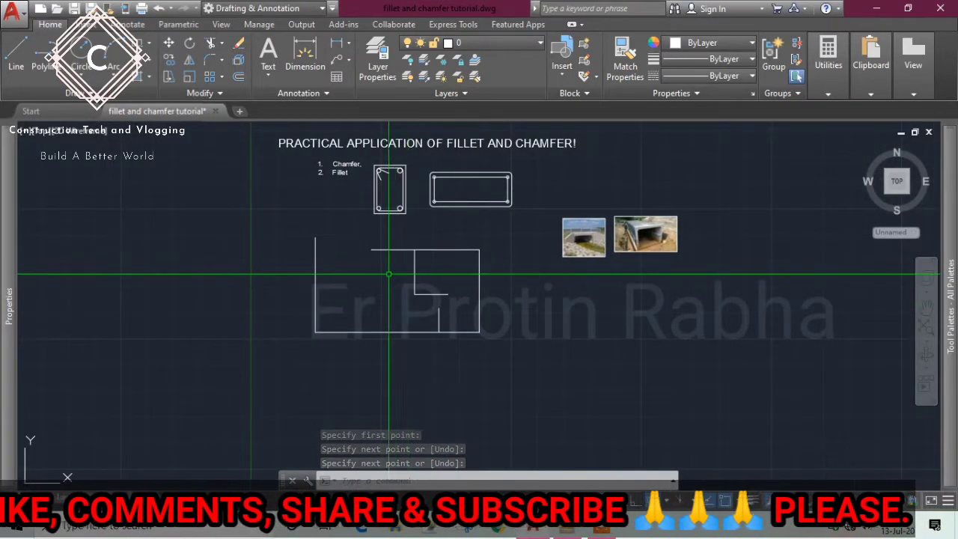
pyautogui.scroll(3, 385, 275)
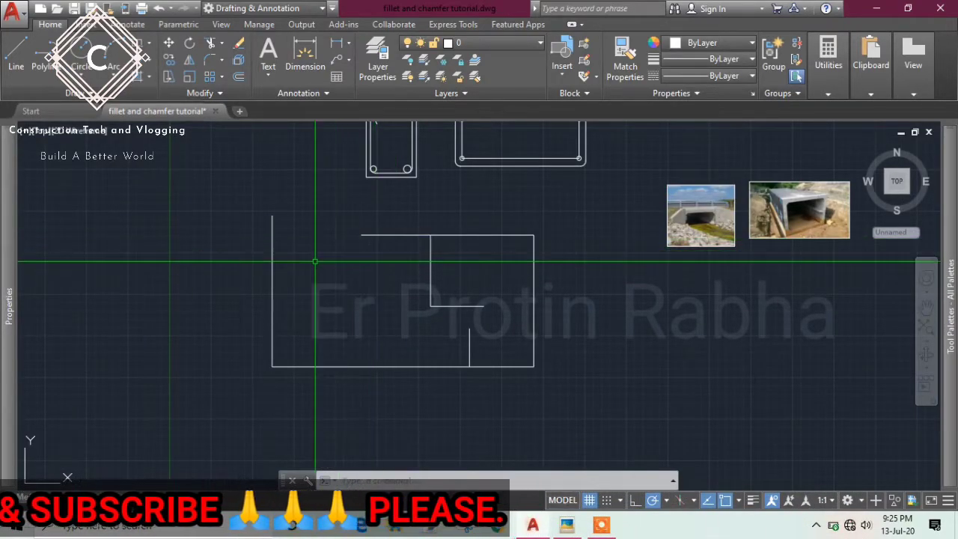
# Step: Make several window selections around the box outline
pyautogui.click(255, 192)
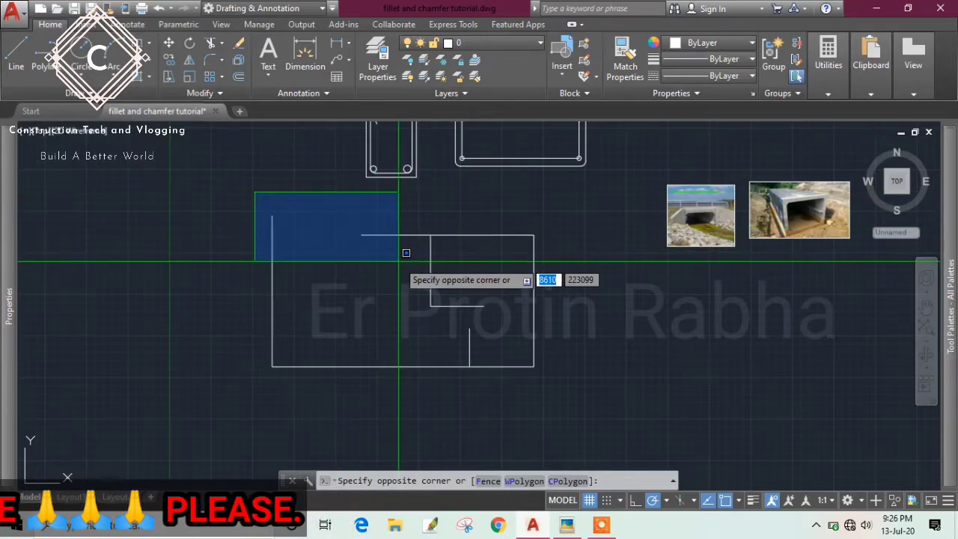
pyautogui.click(398, 261)
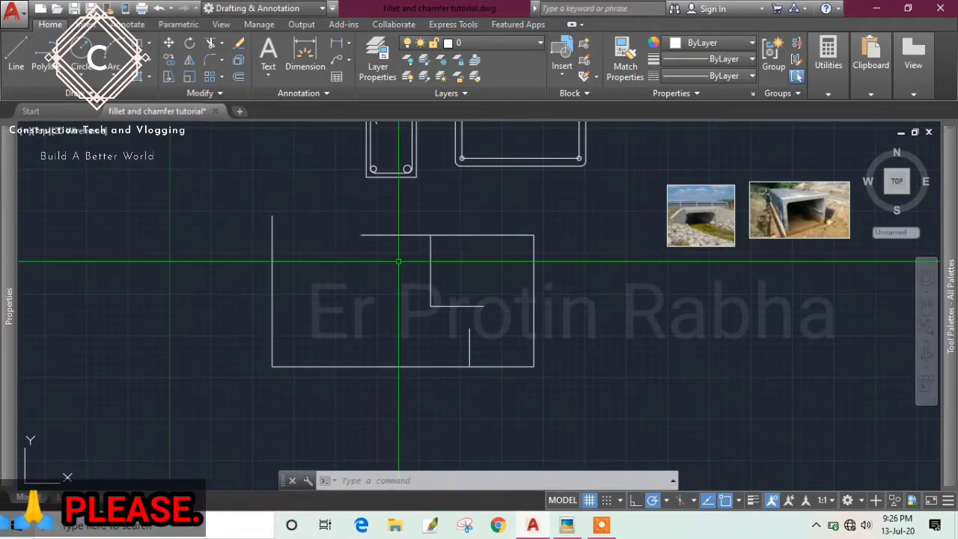
pyautogui.click(227, 175)
pyautogui.click(383, 277)
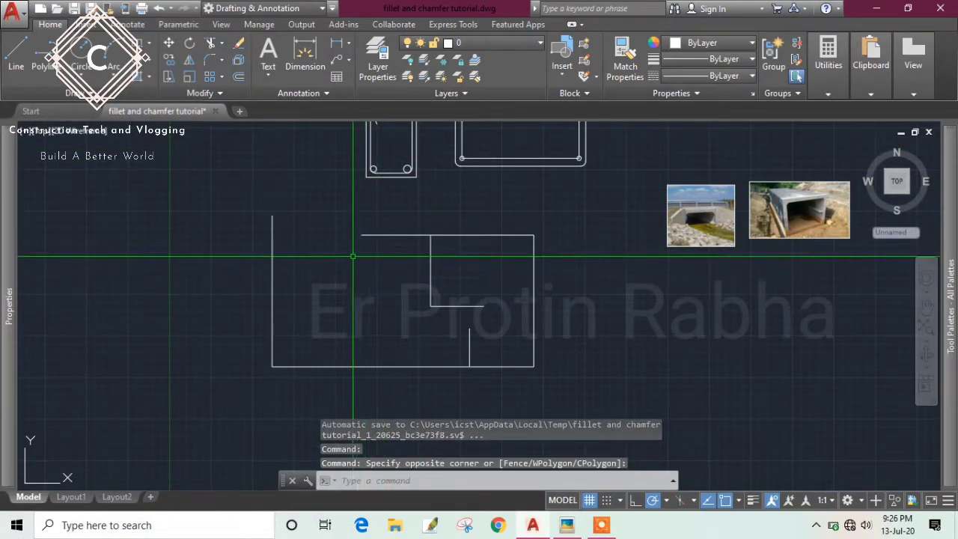
pyautogui.click(248, 194)
pyautogui.click(348, 262)
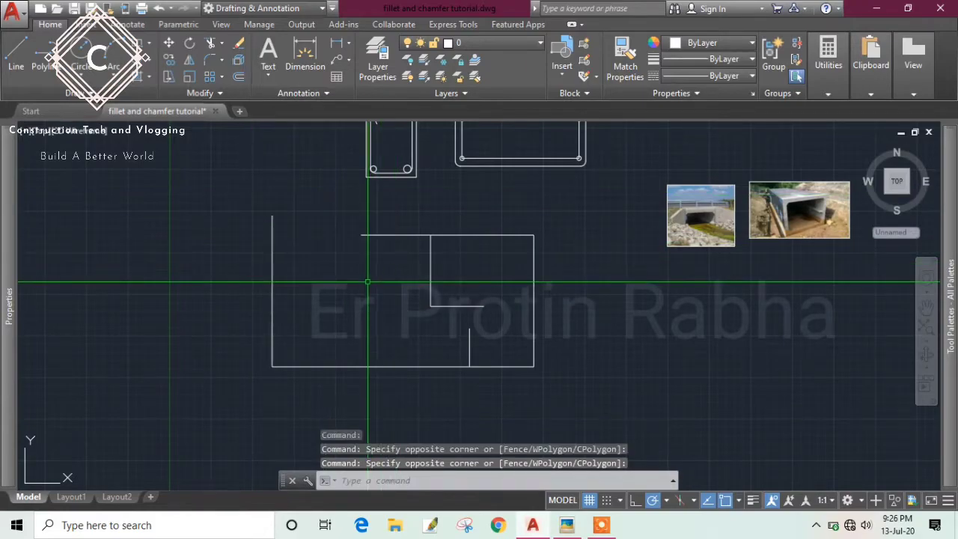
# Step: Trim the overshooting end of the left wall past the top corner
pyautogui.write('L')
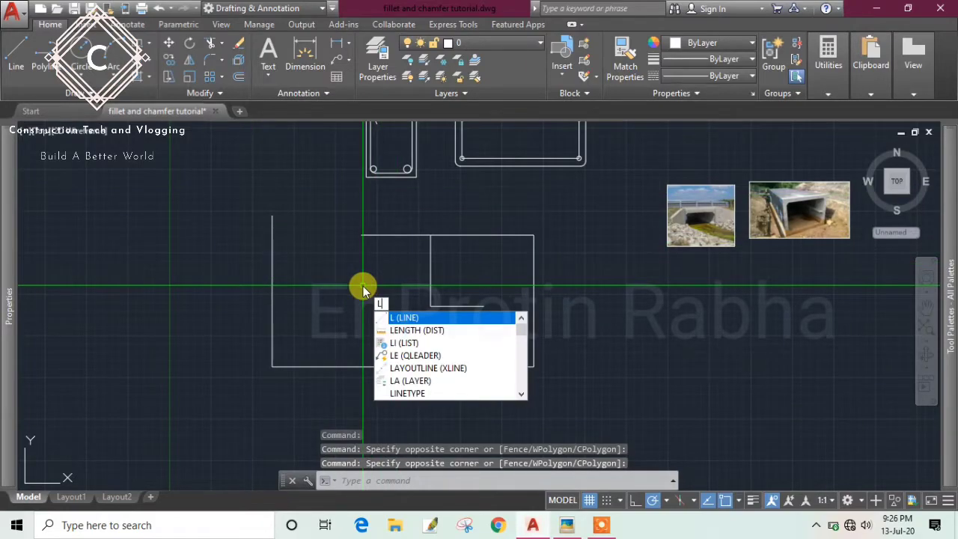
pyautogui.press('Return')
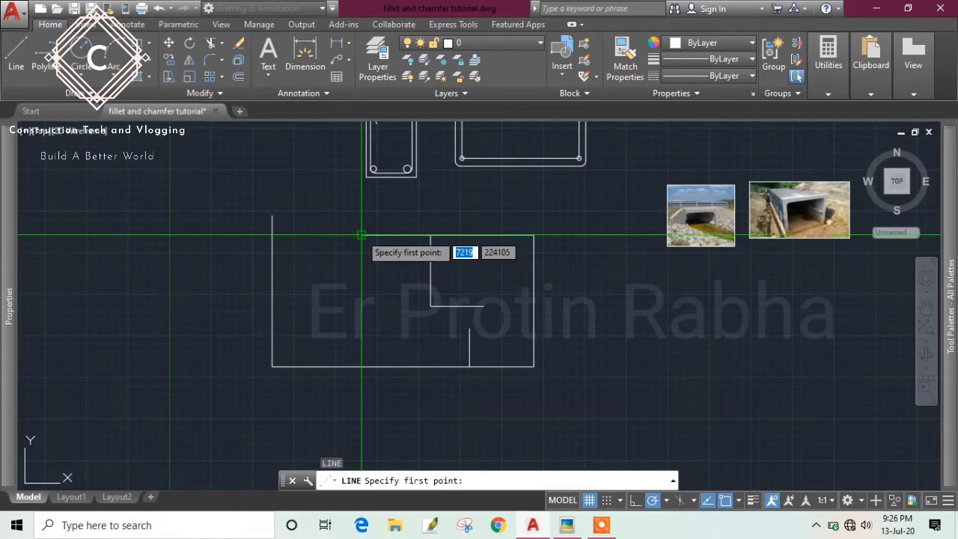
pyautogui.click(361, 235)
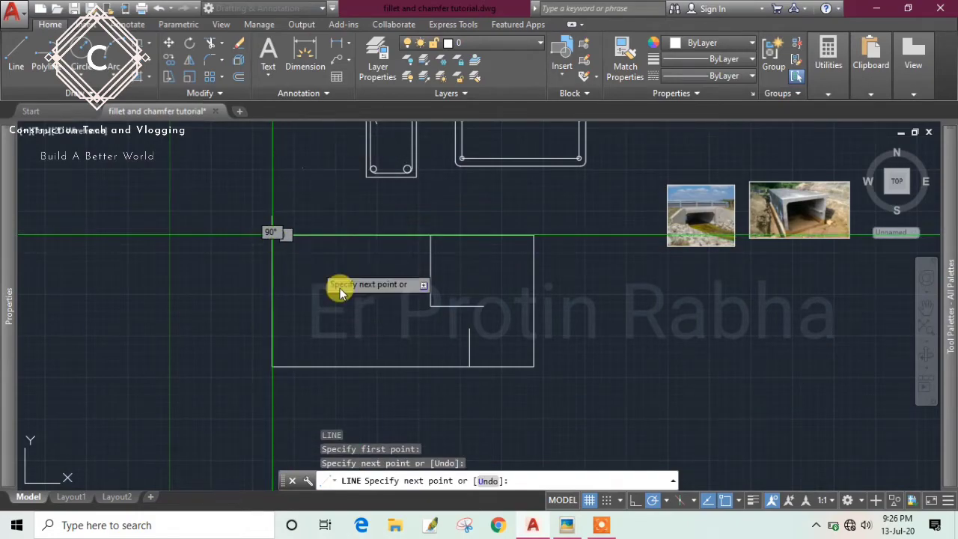
pyautogui.press('Escape')
pyautogui.write('tr')
pyautogui.press('Return')
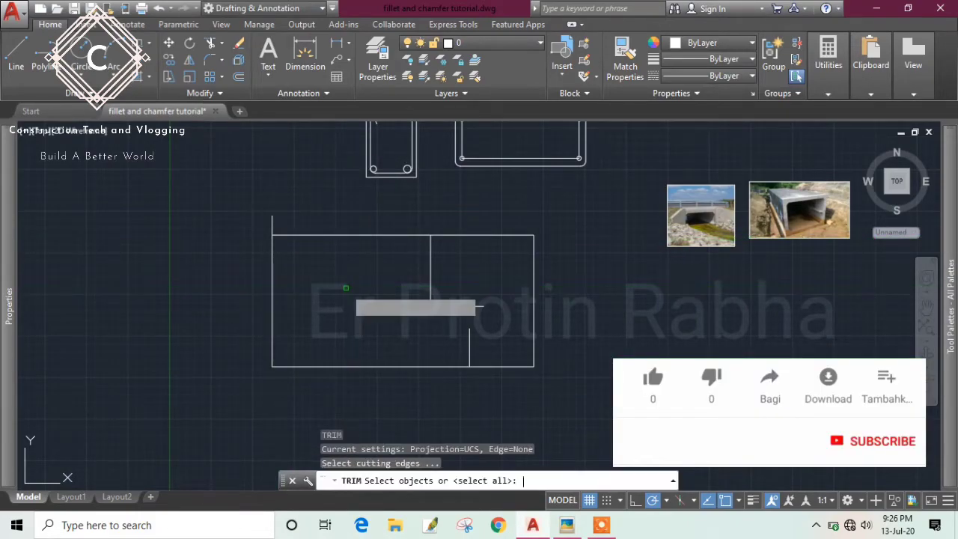
pyautogui.press('Return')
pyautogui.click(255, 215)
pyautogui.click(255, 214)
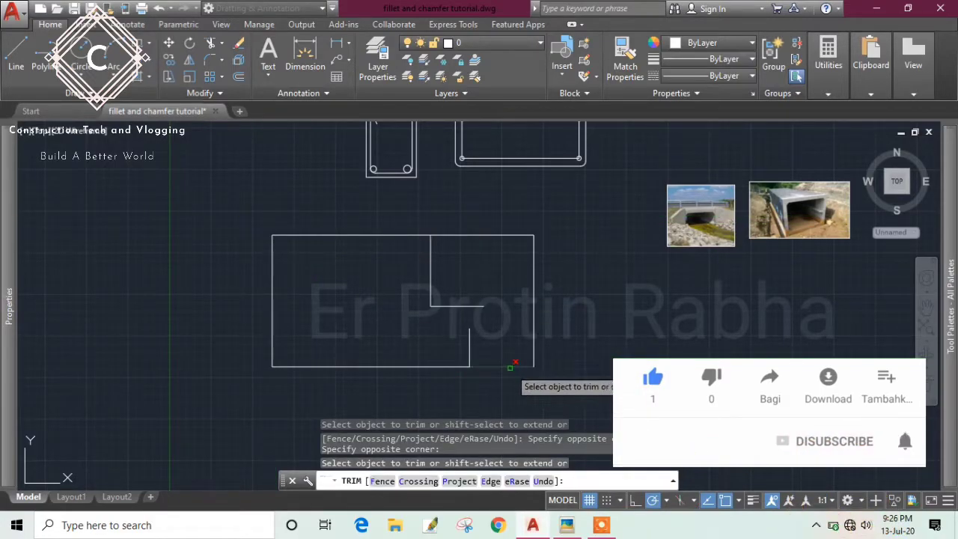
# Step: Undo the trims so the top-left corner is open again
pyautogui.hotkey('ctrl', 'z')
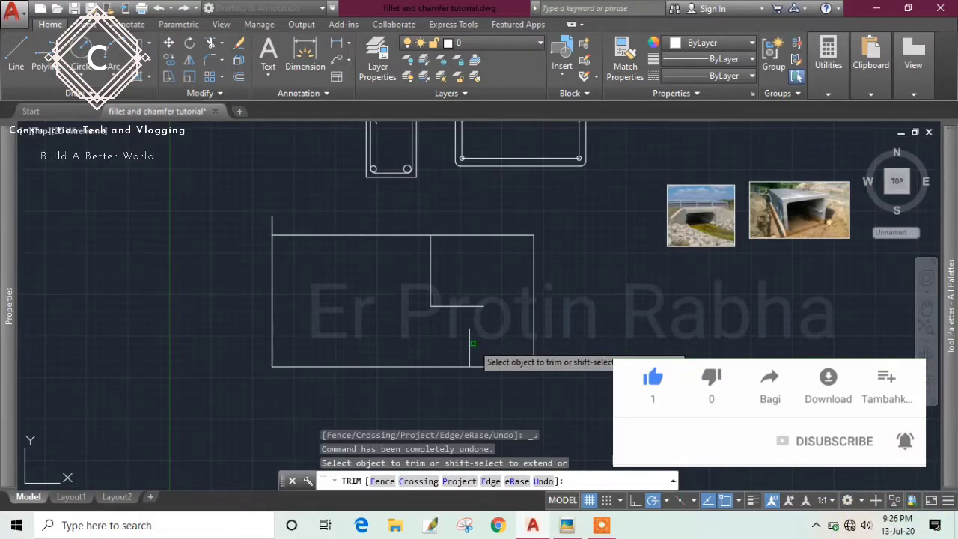
pyautogui.press('Escape')
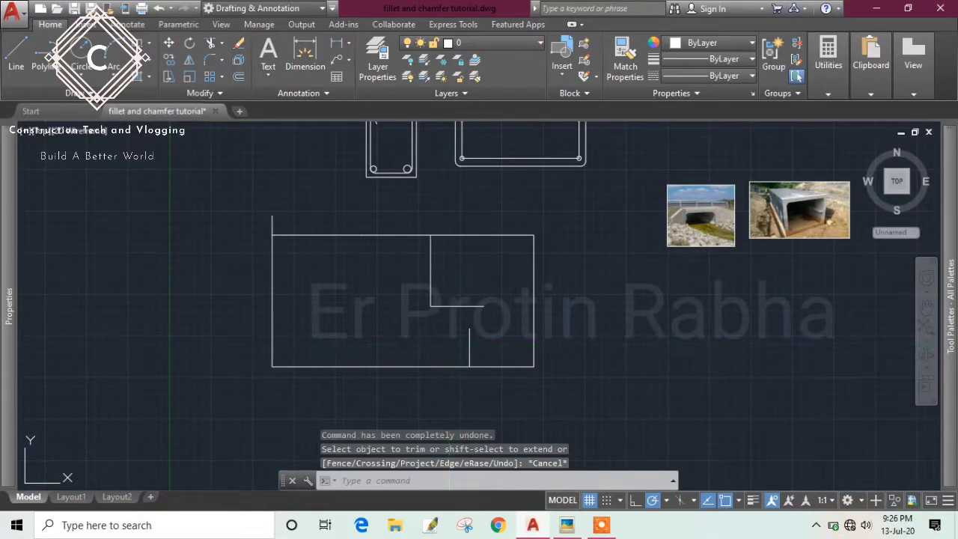
pyautogui.hotkey('ctrl', 'z')
pyautogui.hotkey('ctrl', 'z')
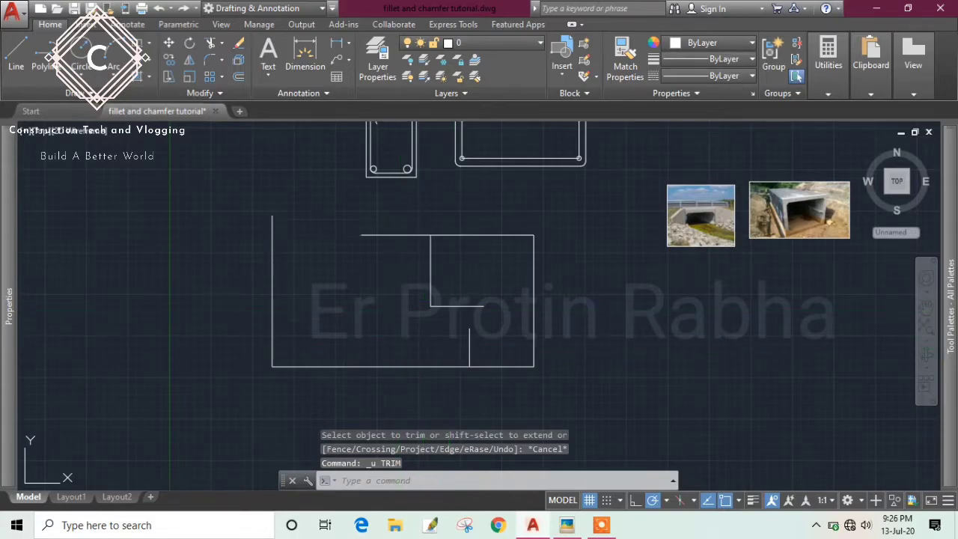
pyautogui.press('Escape')
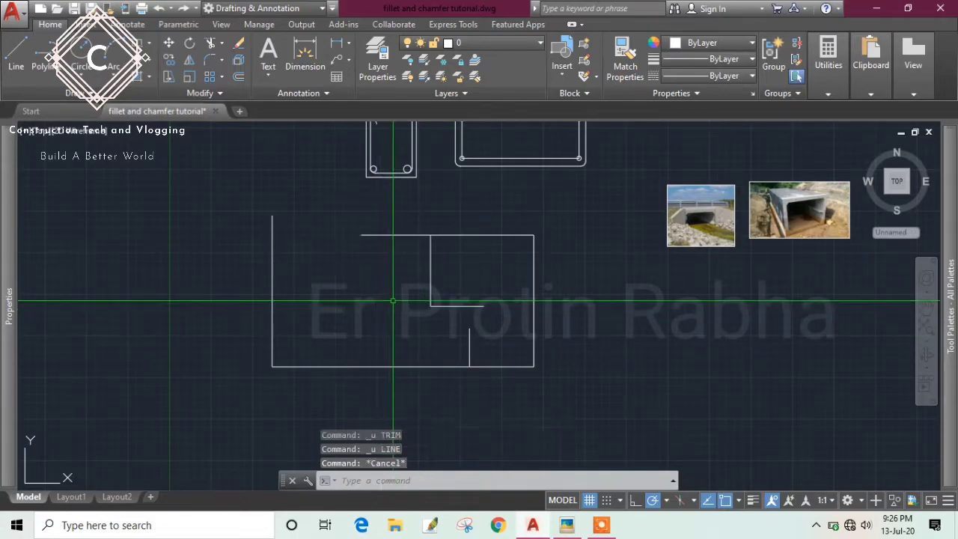
pyautogui.scroll(2, 370, 254)
pyautogui.click(373, 226)
pyautogui.click(393, 246)
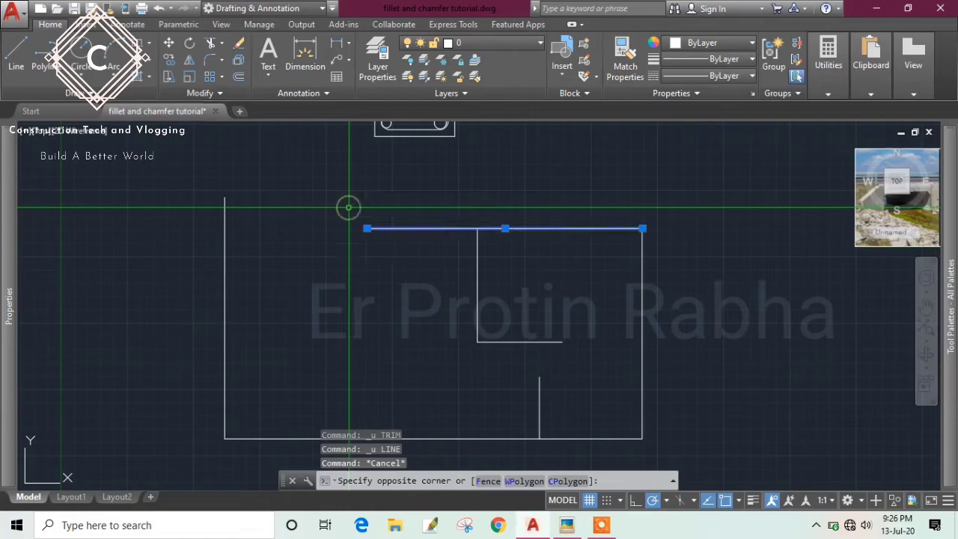
pyautogui.click(366, 227)
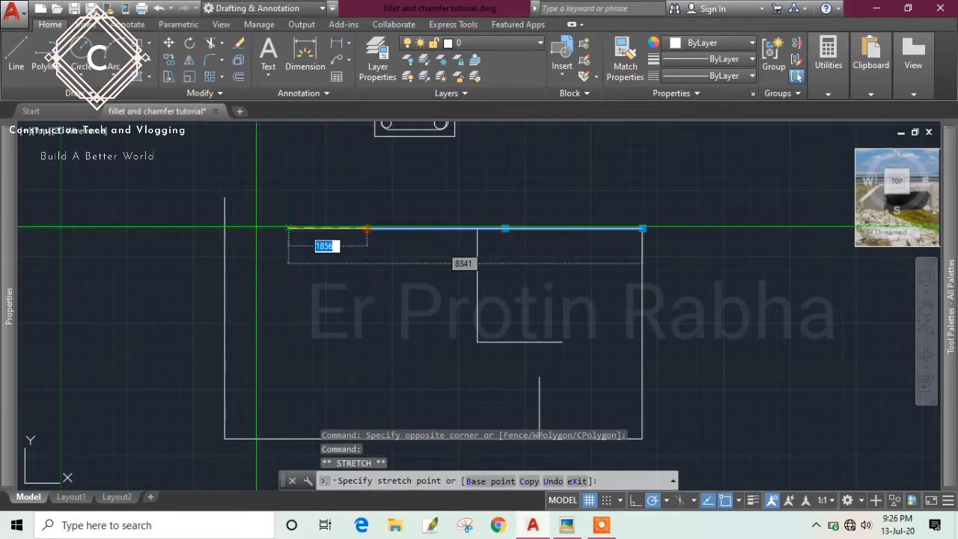
pyautogui.click(225, 228)
pyautogui.press('Escape')
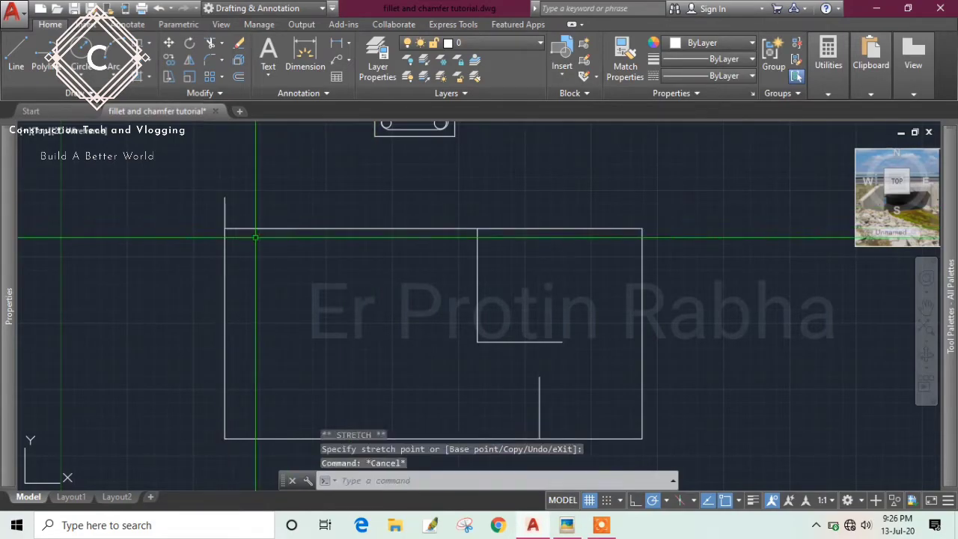
pyautogui.click(237, 216)
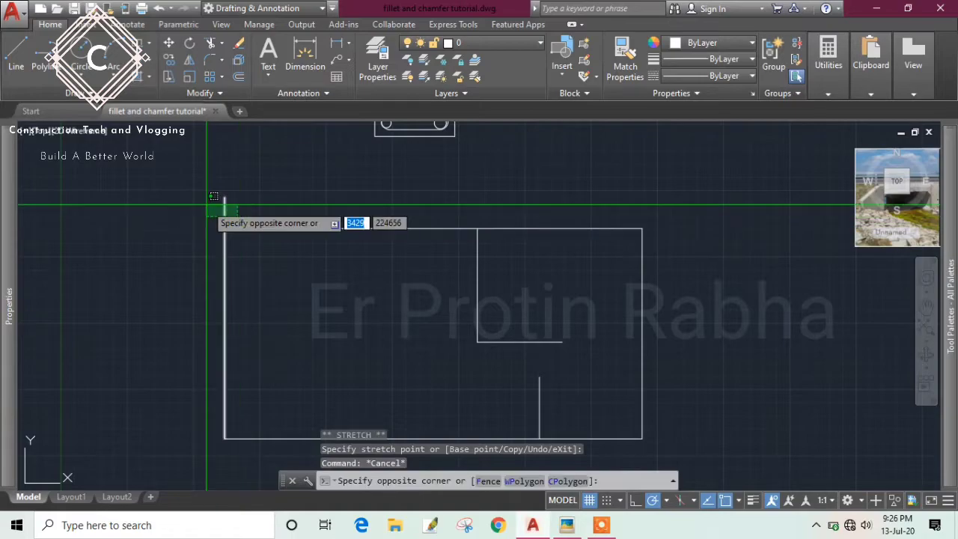
pyautogui.press('Escape')
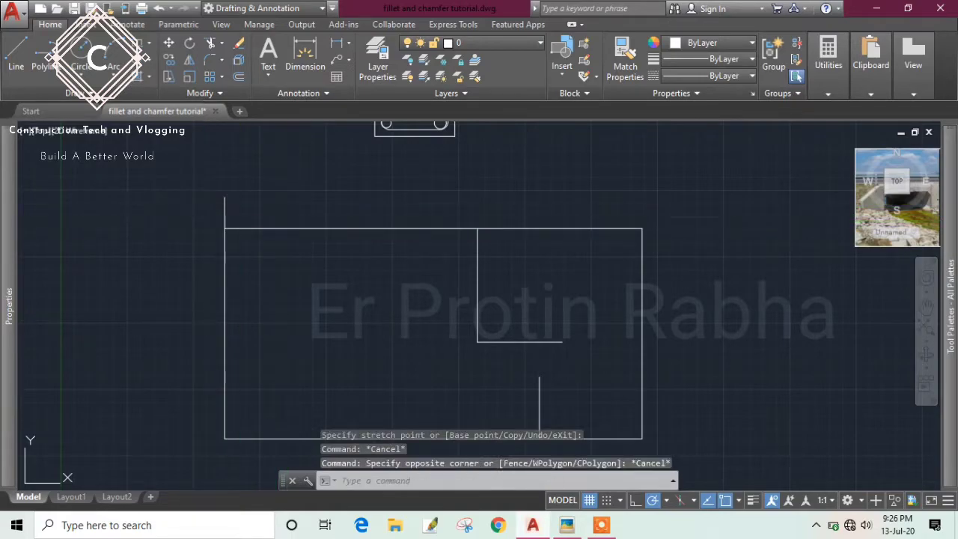
pyautogui.hotkey('ctrl', 'z')
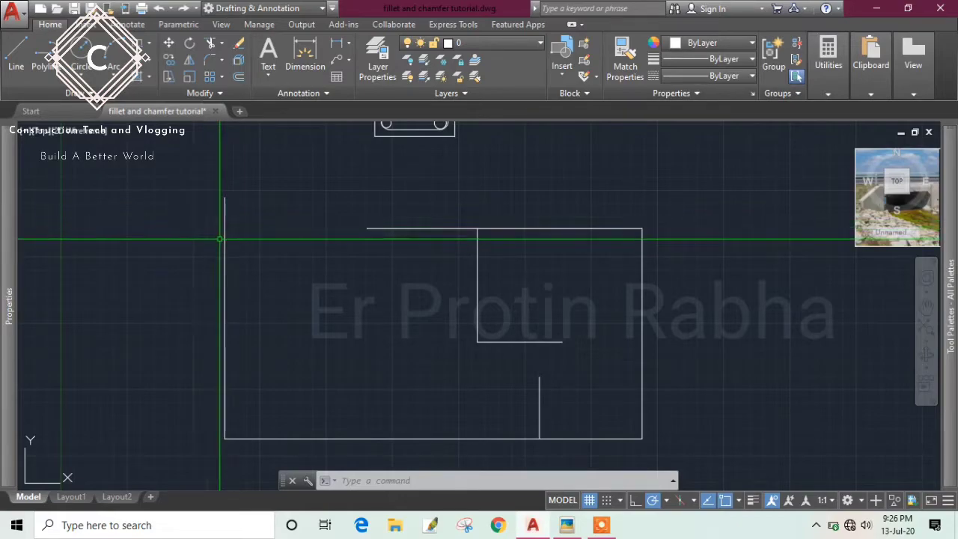
pyautogui.write('f')
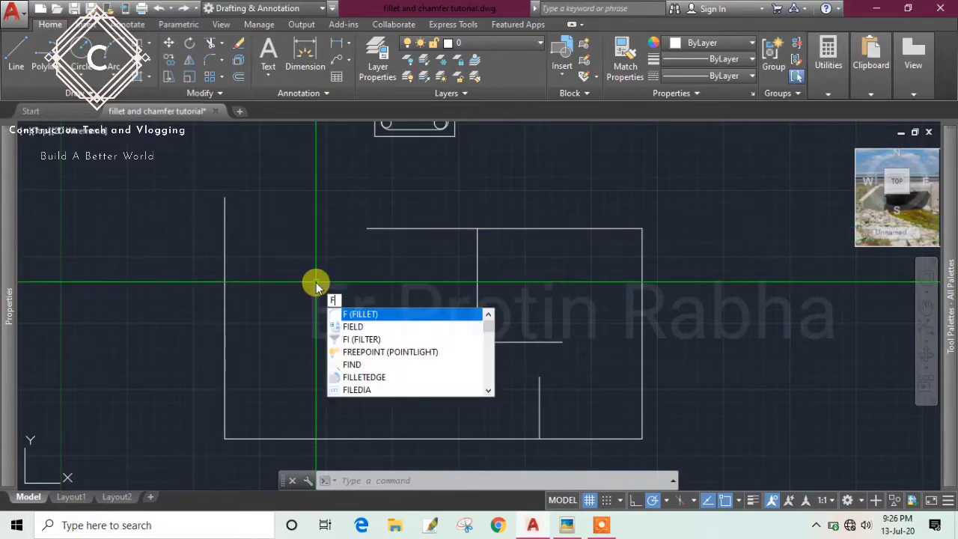
pyautogui.press('Return')
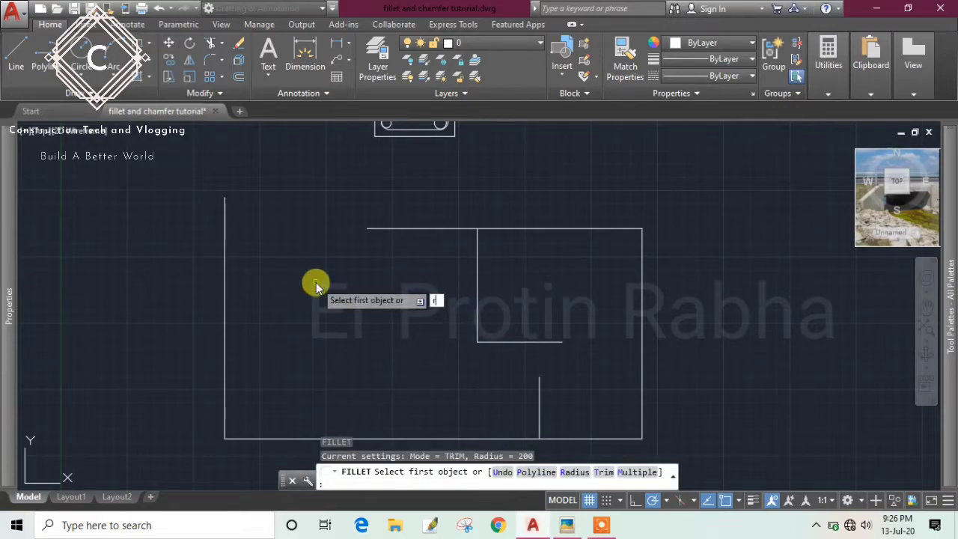
pyautogui.write('r')
pyautogui.press('Return')
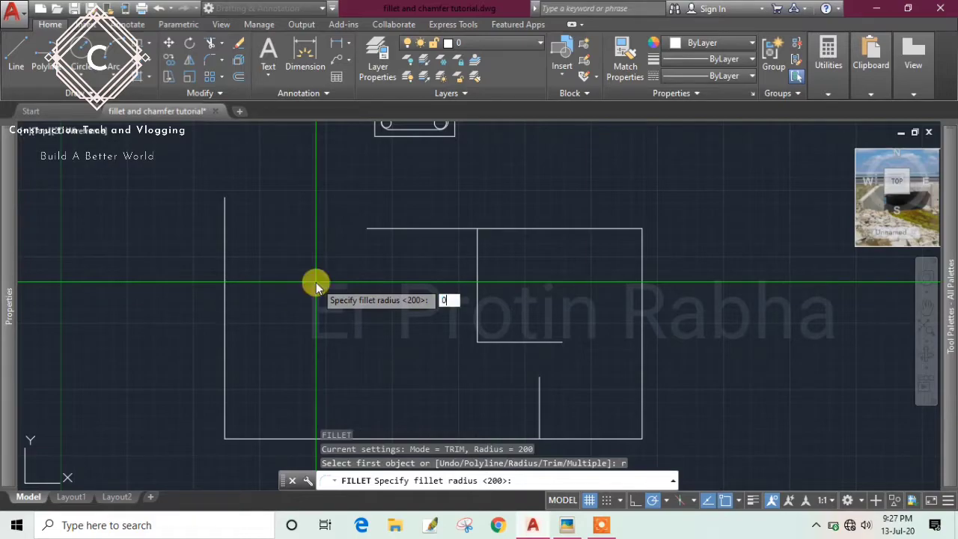
pyautogui.press('Return')
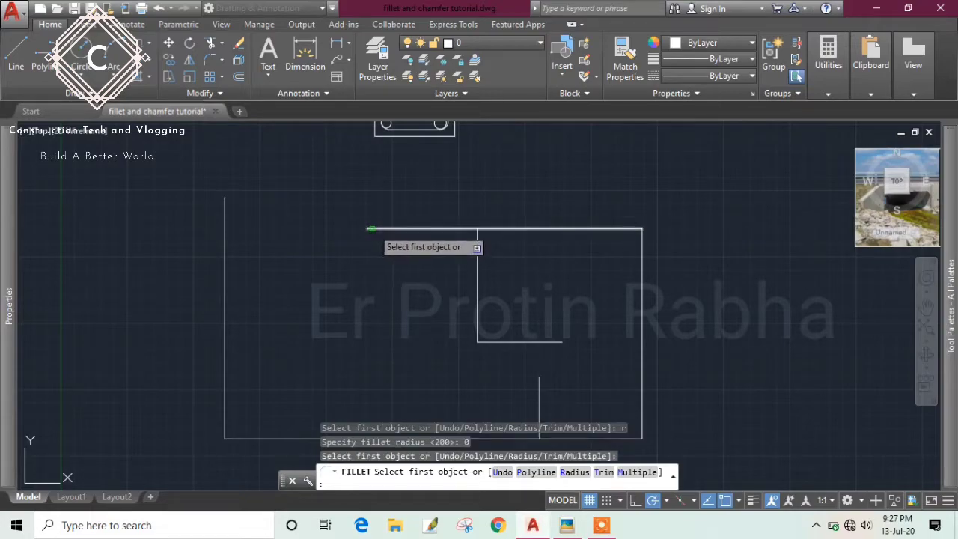
pyautogui.click(372, 228)
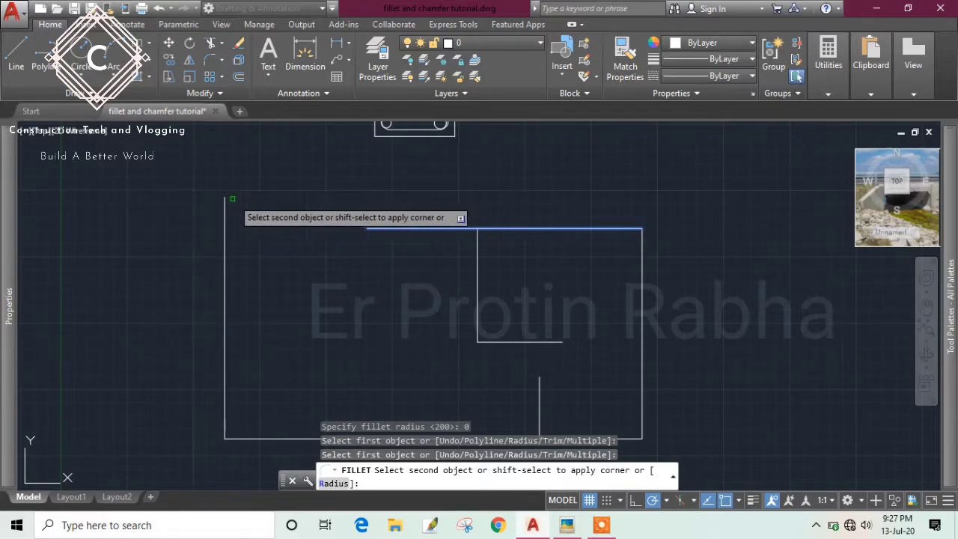
pyautogui.click(225, 200)
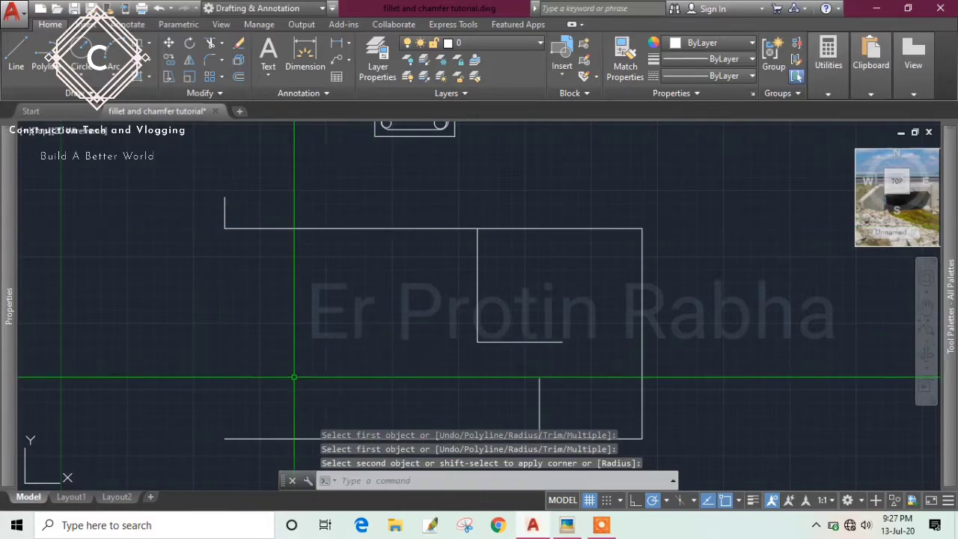
pyautogui.click(208, 247)
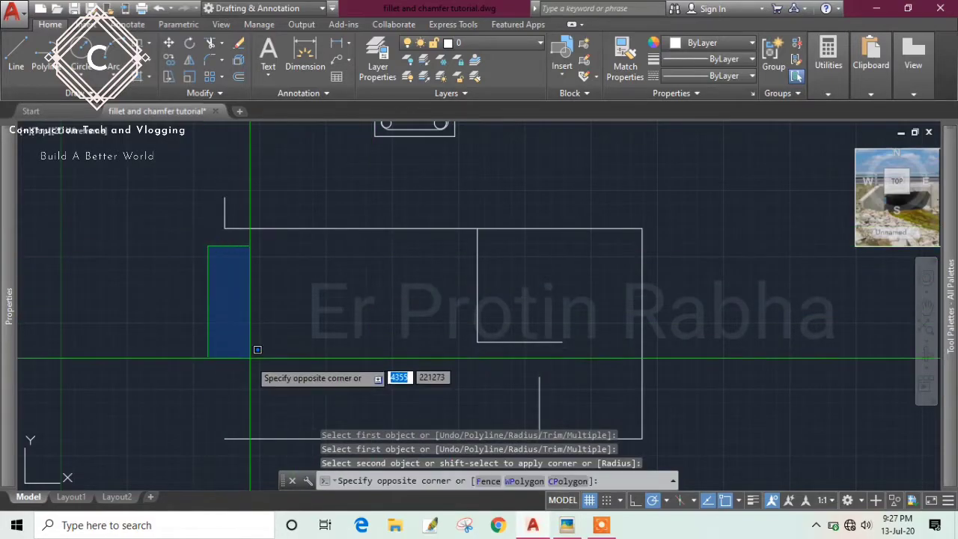
pyautogui.click(250, 359)
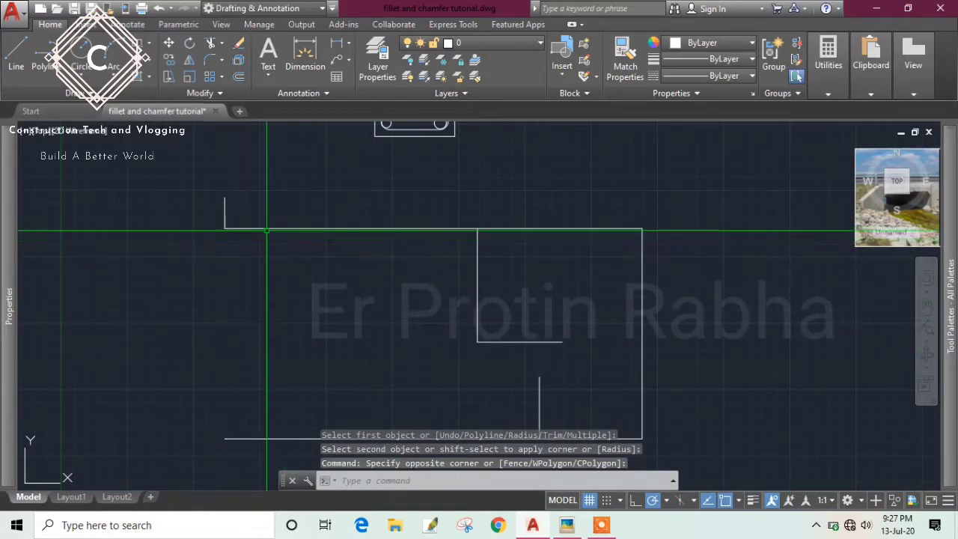
pyautogui.click(224, 212)
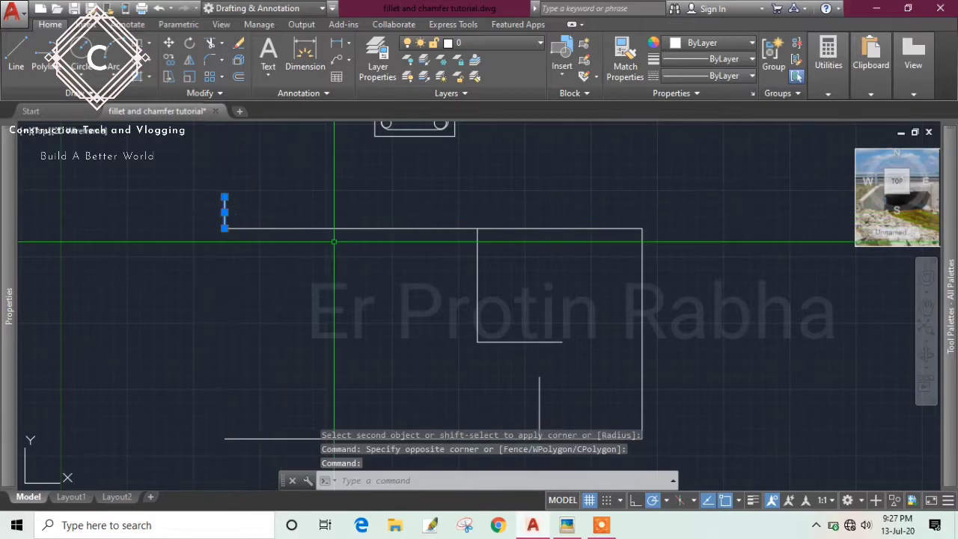
pyautogui.click(342, 257)
pyautogui.click(310, 209)
pyautogui.press('Escape')
pyautogui.press('Escape')
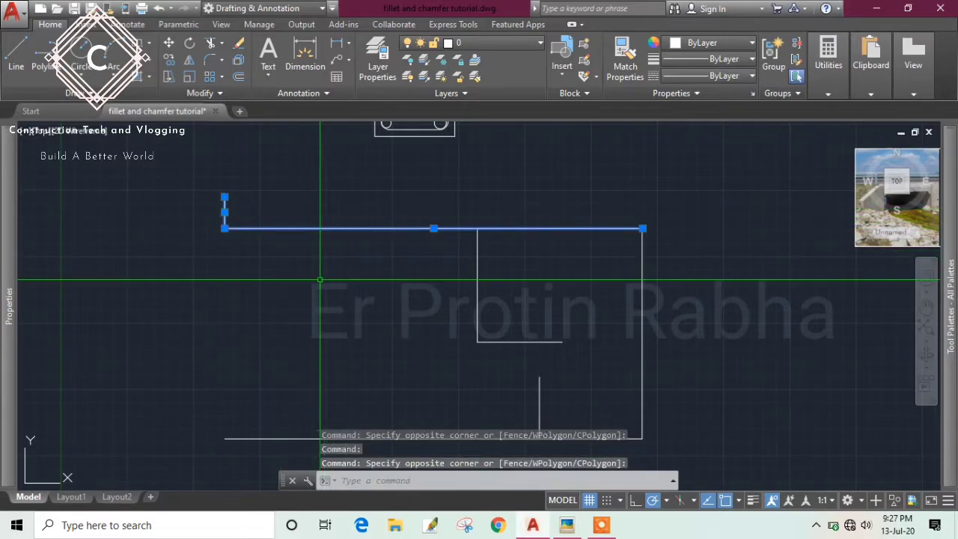
pyautogui.hotkey('ctrl', 'z')
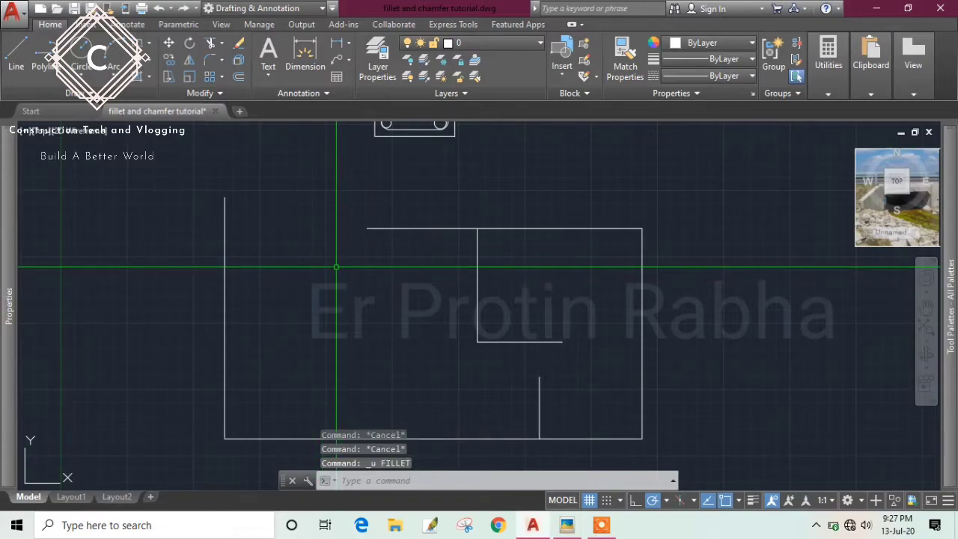
# Step: Fillet the top edge and left wall at radius 0 to form a sharp top-left corner
pyautogui.press('Return')
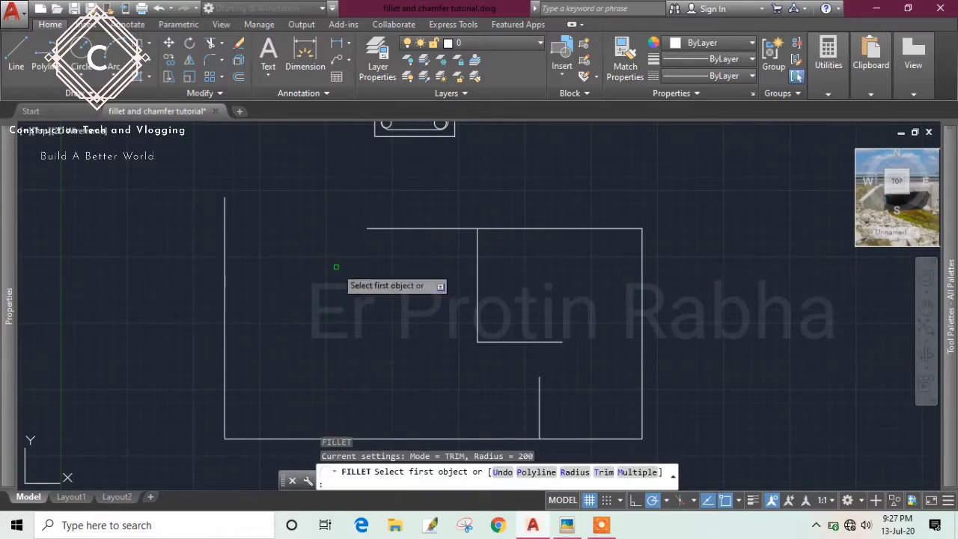
pyautogui.write('r')
pyautogui.press('Return')
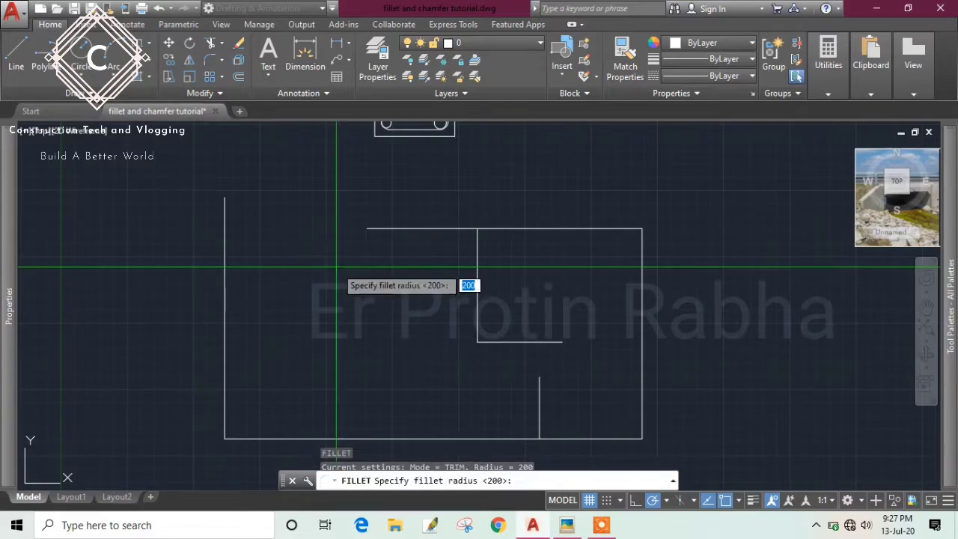
pyautogui.write('0')
pyautogui.press('Return')
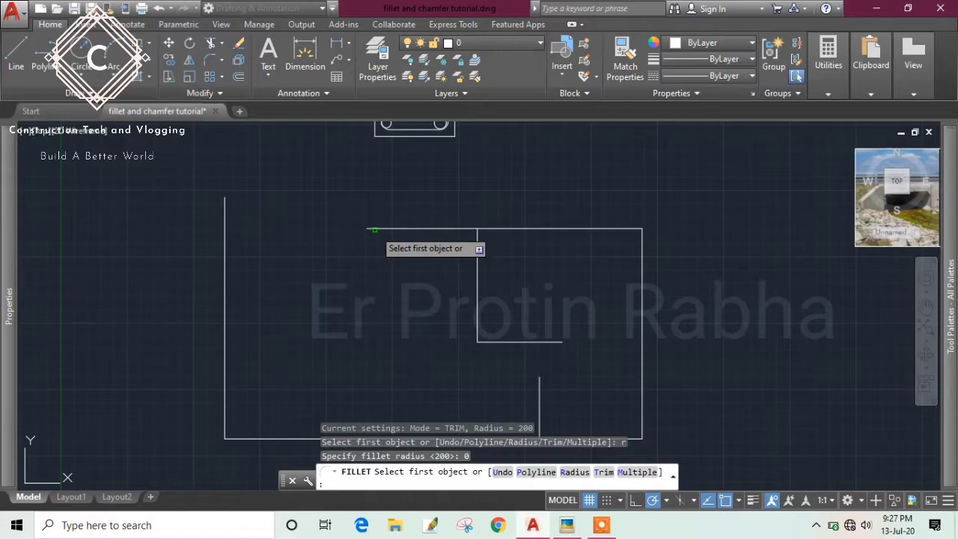
pyautogui.click(373, 228)
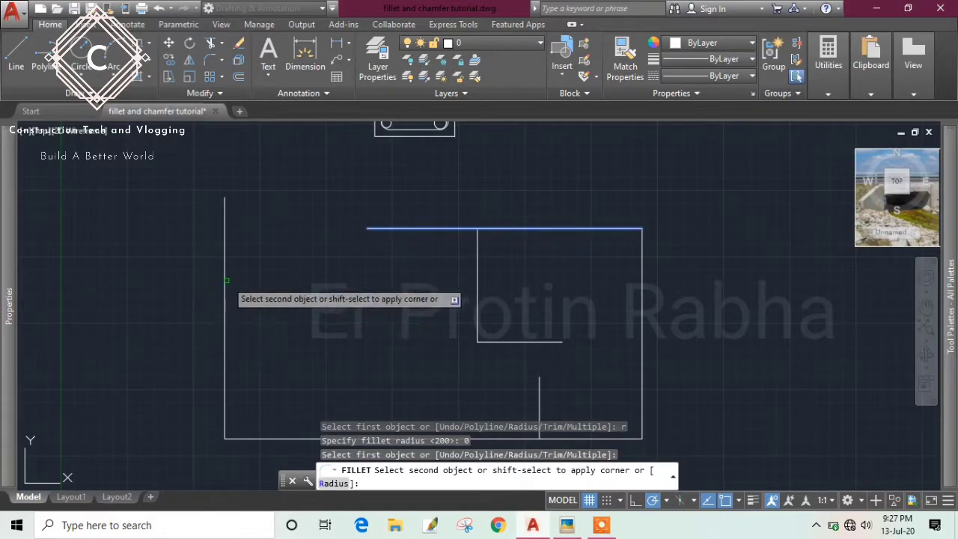
pyautogui.click(227, 279)
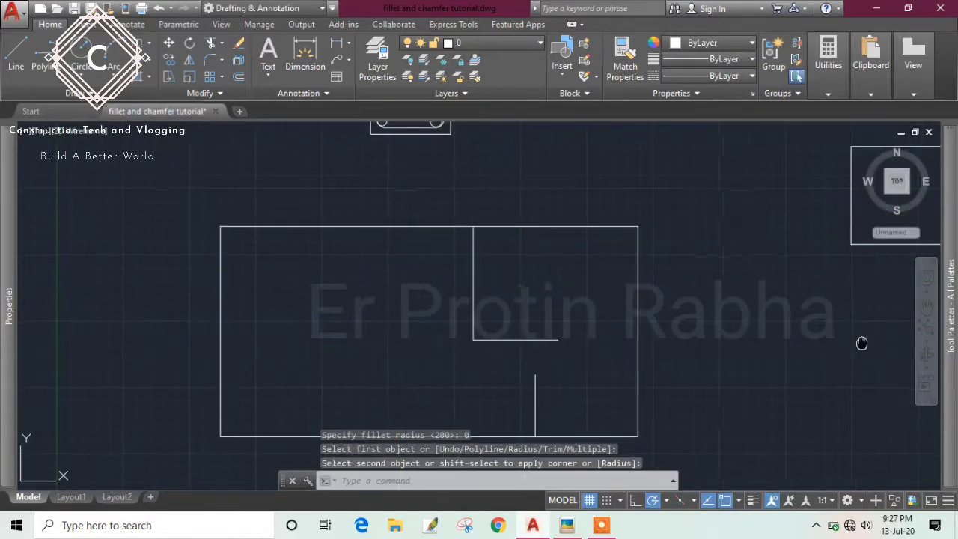
pyautogui.moveTo(862, 342); pyautogui.dragTo(800, 306, button='middle')
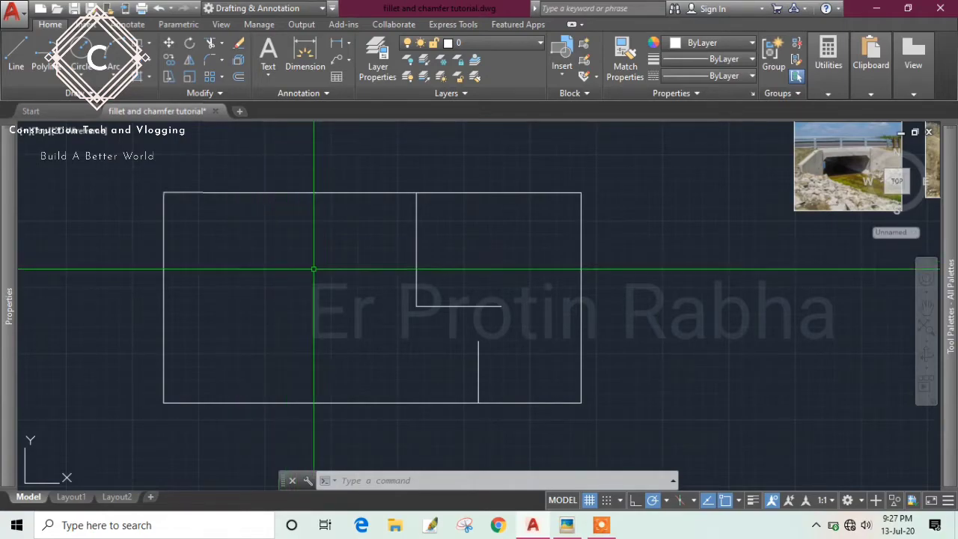
# Step: Window-select the inner wall lines of the outline
pyautogui.scroll(2, 448, 281)
pyautogui.click(451, 257)
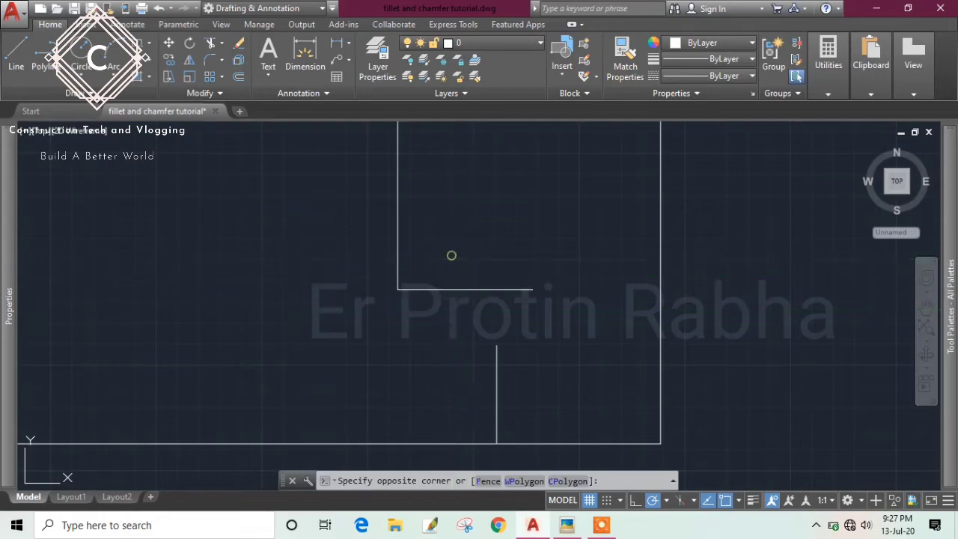
pyautogui.click(552, 357)
pyautogui.click(449, 265)
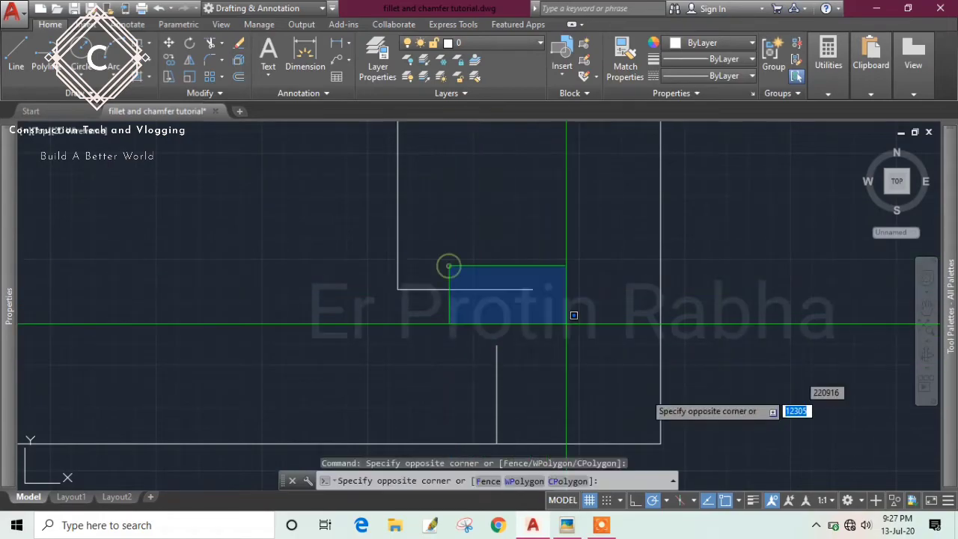
pyautogui.click(622, 398)
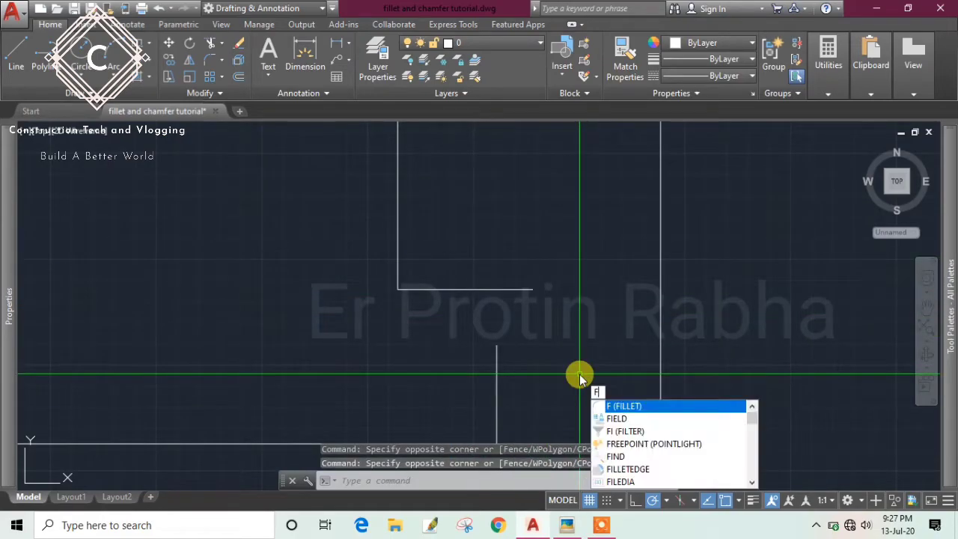
# Step: Fillet the short vertical line to the inner horizontal line at radius 0
pyautogui.press('Return')
pyautogui.write('r')
pyautogui.press('Return')
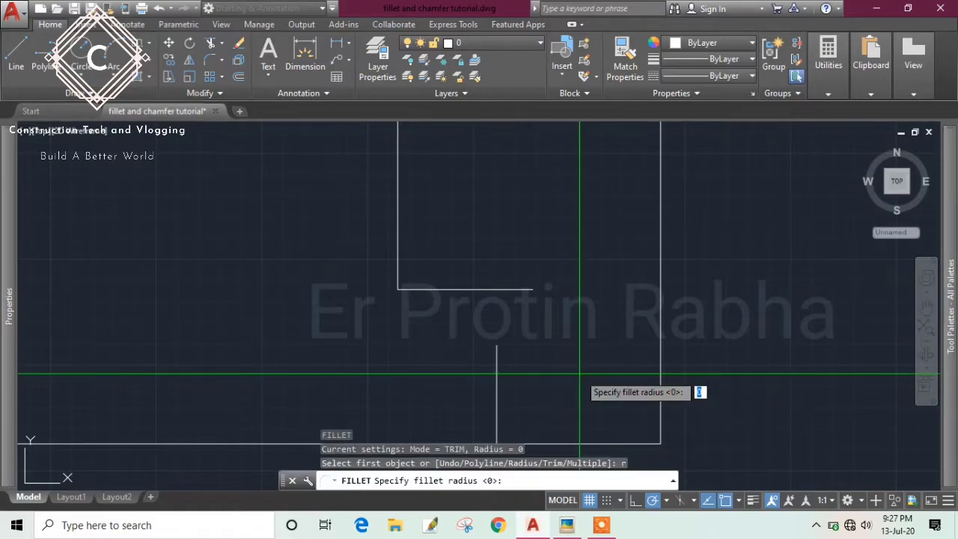
pyautogui.press('Return')
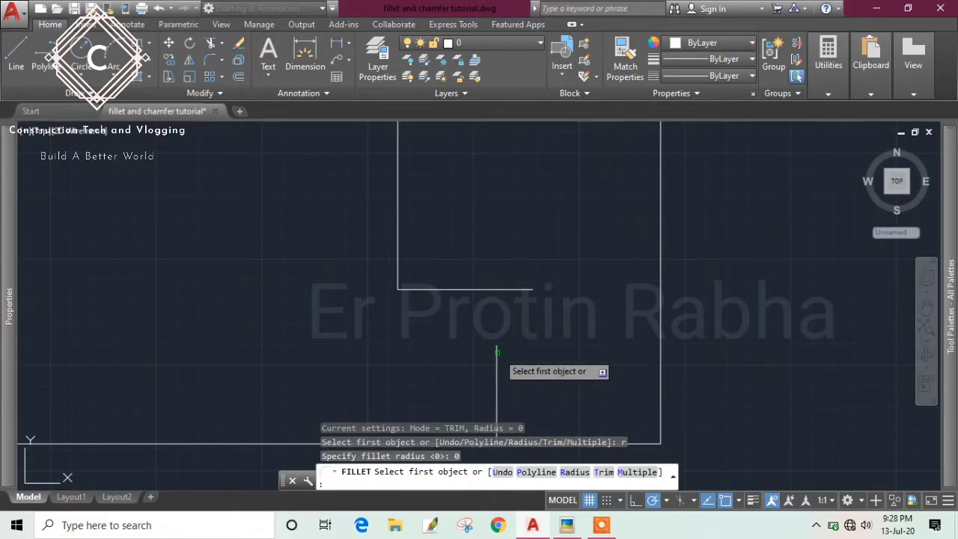
pyautogui.click(496, 358)
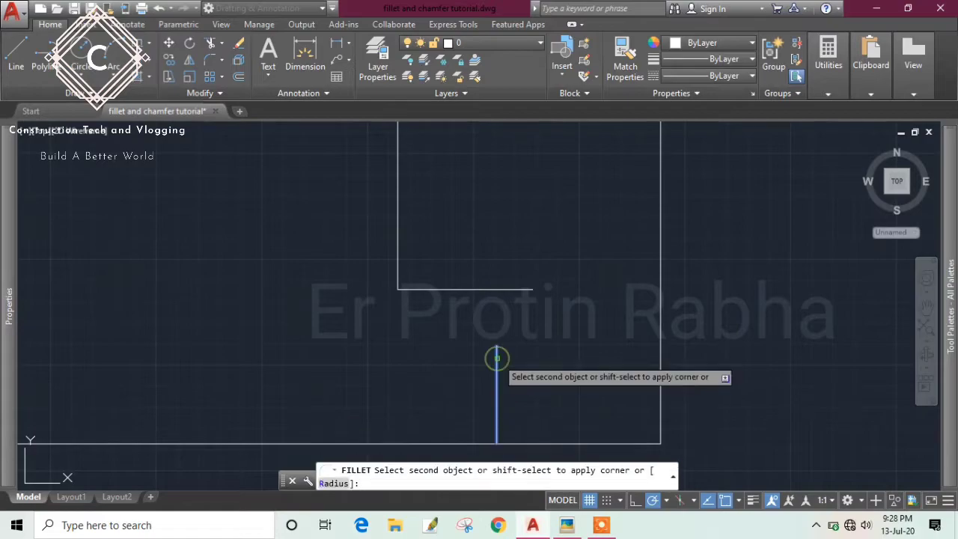
pyautogui.click(470, 289)
pyautogui.scroll(-5, 590, 374)
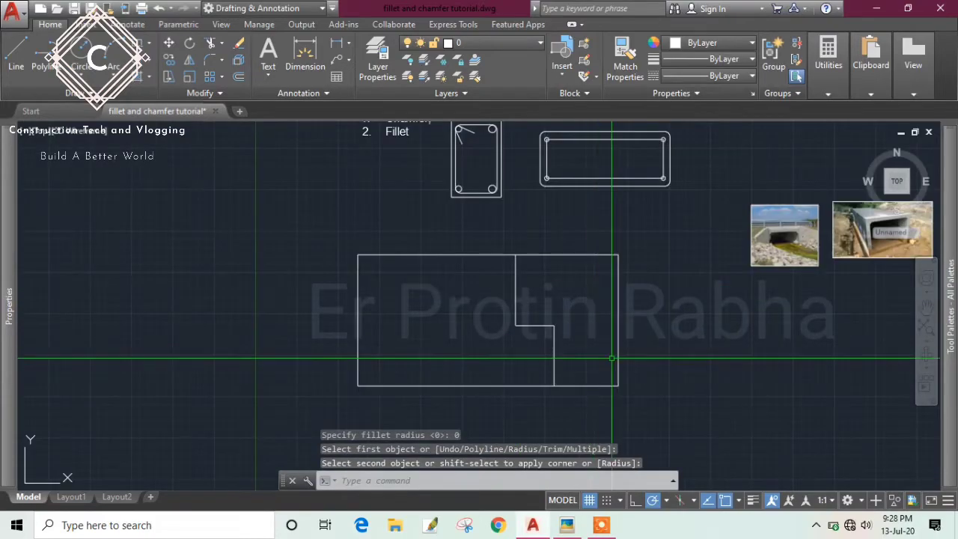
pyautogui.moveTo(590, 340); pyautogui.dragTo(542, 328, button='middle')
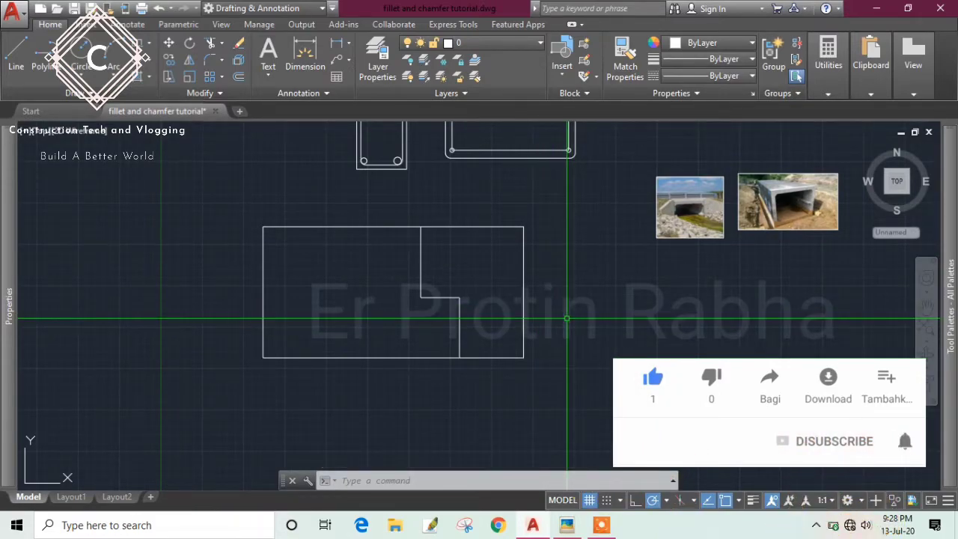
pyautogui.moveTo(567, 318); pyautogui.dragTo(516, 319, button='middle')
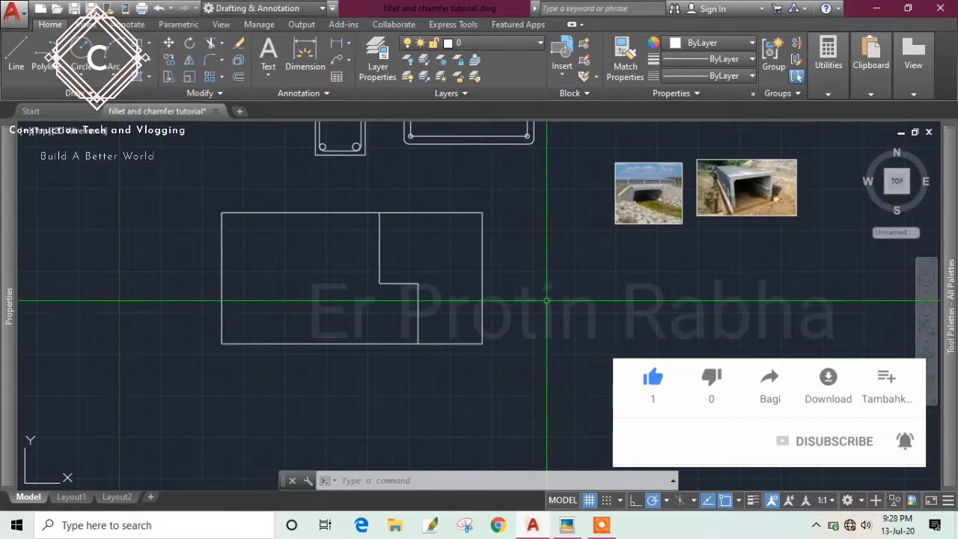
# Step: Draw a second outline beside the first: top, right side, bottom and a short left side
pyautogui.write('l')
pyautogui.press('Return')
pyautogui.moveTo(547, 305); pyautogui.dragTo(450, 244, button='middle')
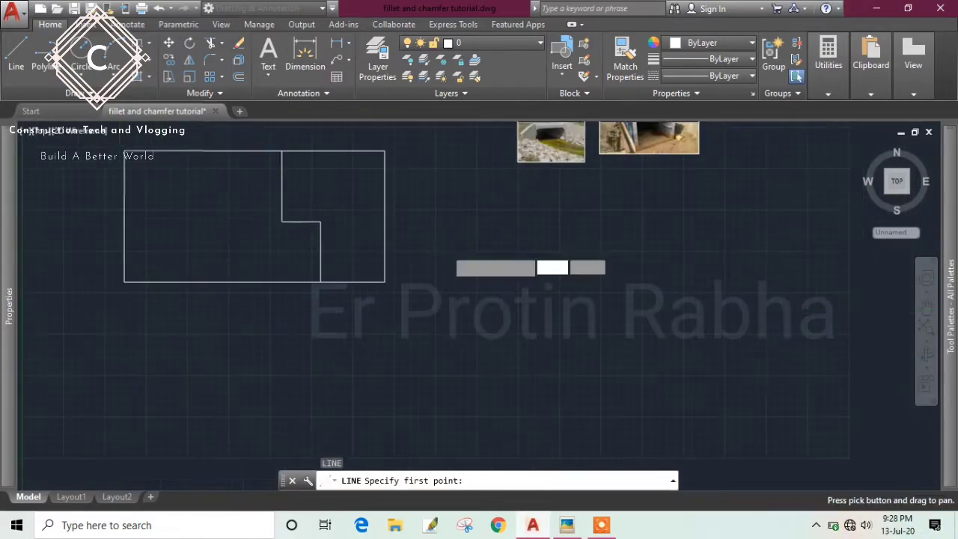
pyautogui.click(494, 268)
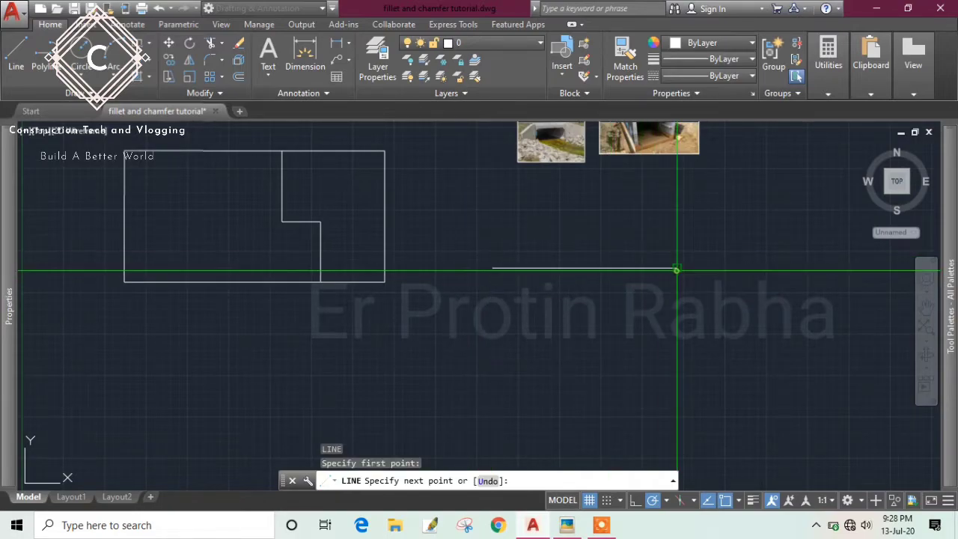
pyautogui.click(677, 268)
pyautogui.click(677, 385)
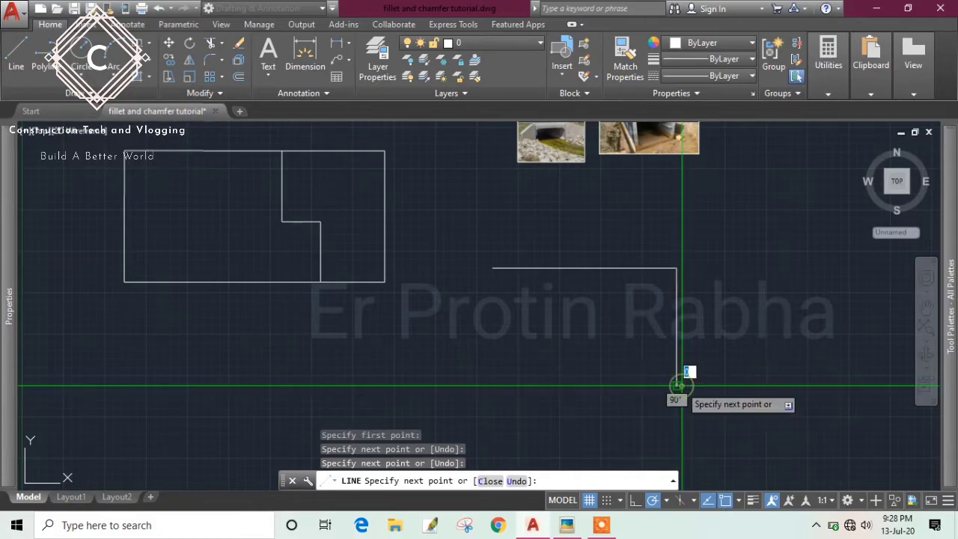
pyautogui.click(433, 384)
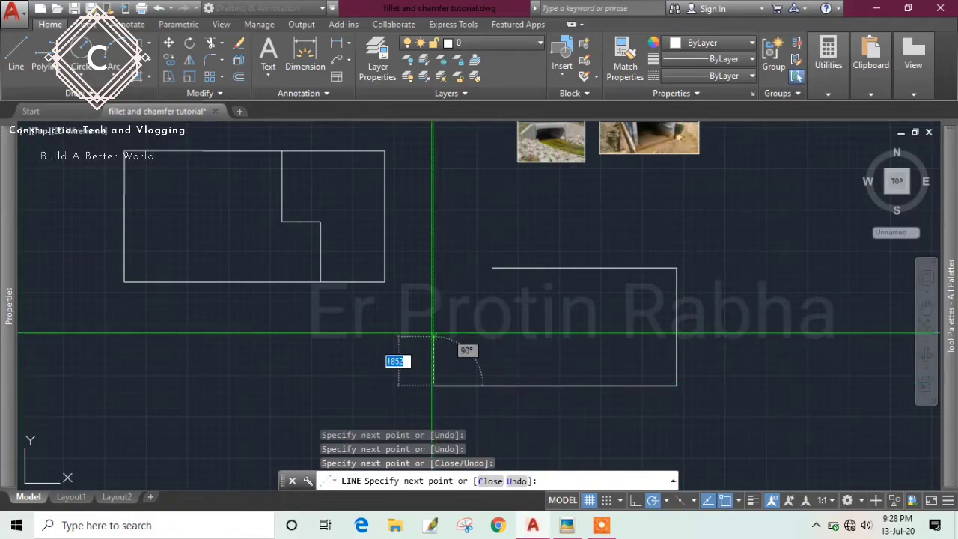
pyautogui.click(434, 315)
pyautogui.press('Return')
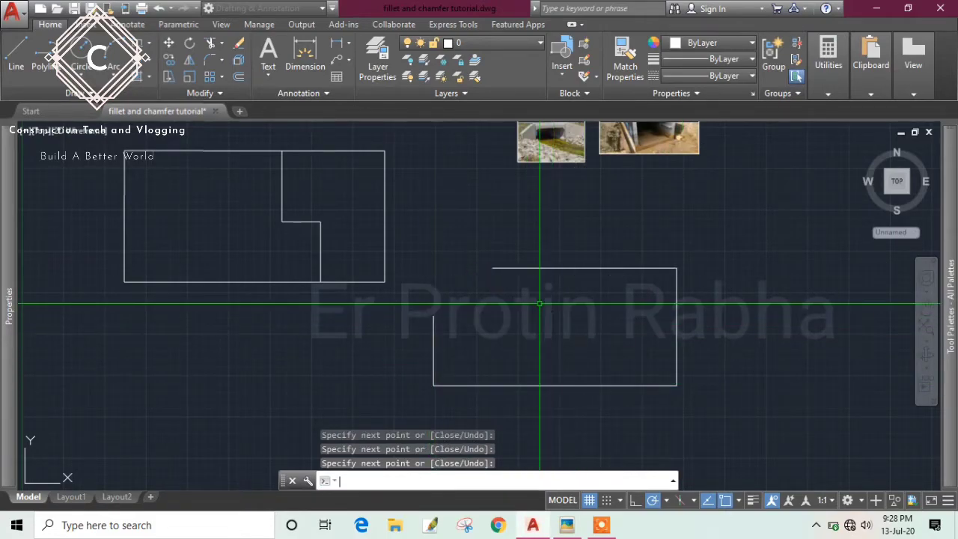
pyautogui.moveTo(484, 338); pyautogui.dragTo(468, 336, button='middle')
pyautogui.moveTo(376, 303); pyautogui.dragTo(394, 318, button='middle')
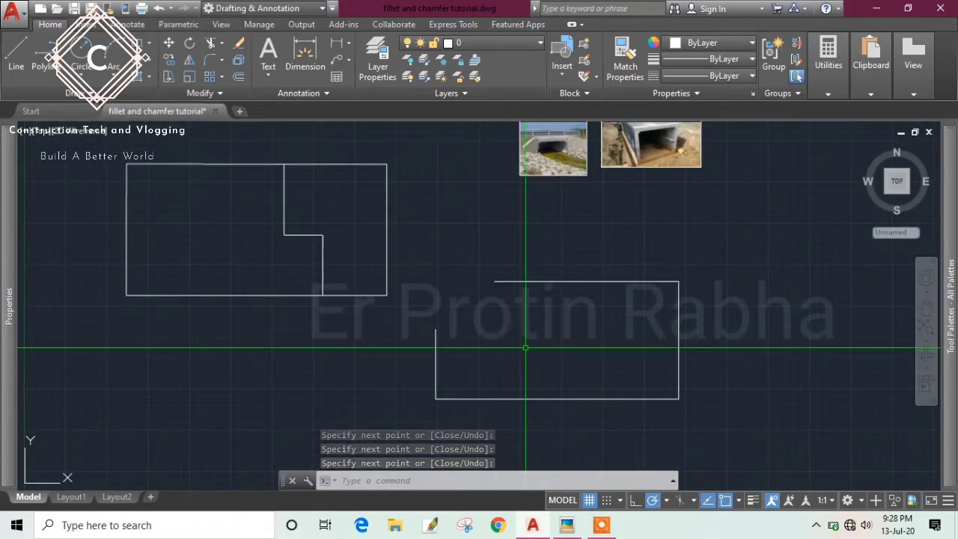
# Step: Fillet the new outline at radius 0, picking its top edge first
pyautogui.write('f')
pyautogui.press('Return')
pyautogui.write('r')
pyautogui.press('Return')
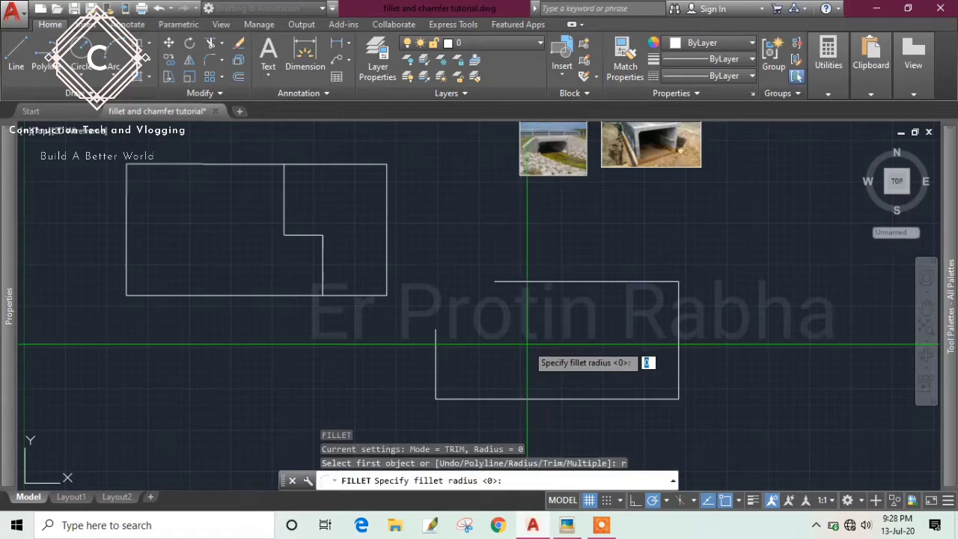
pyautogui.press('Return')
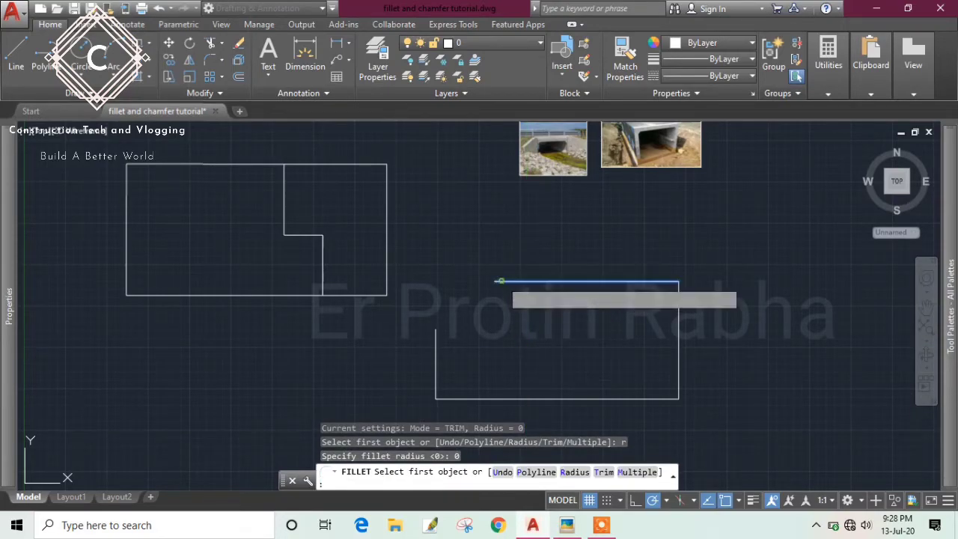
pyautogui.click(498, 282)
pyautogui.moveTo(678, 353); pyautogui.dragTo(642, 324, button='middle')
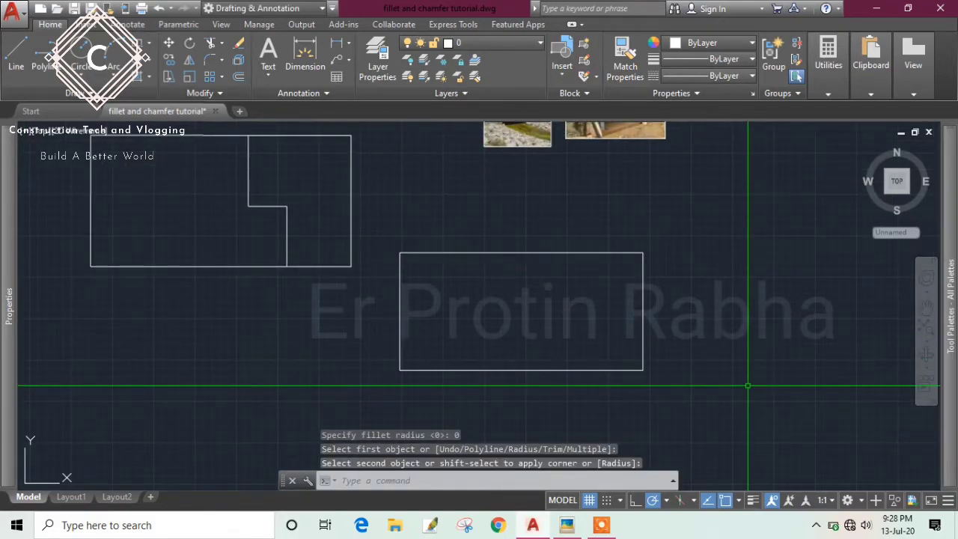
pyautogui.scroll(-2, 748, 386)
# Step: Pan to the 'Practical Application of Fillet and Chamfer!' title and close the low-battery warning
pyautogui.moveTo(741, 374)
pyautogui.mouseDown(button='middle')
pyautogui.moveTo(692, 423)
pyautogui.moveTo(698, 474)
pyautogui.mouseUp(button='middle')
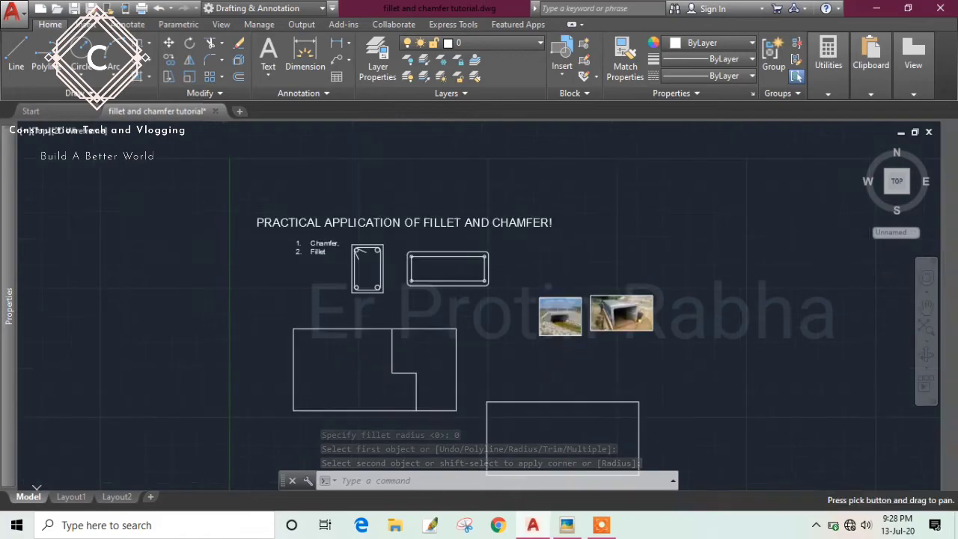
pyautogui.scroll(4, 273, 259)
pyautogui.moveTo(359, 248); pyautogui.dragTo(224, 330, button='middle')
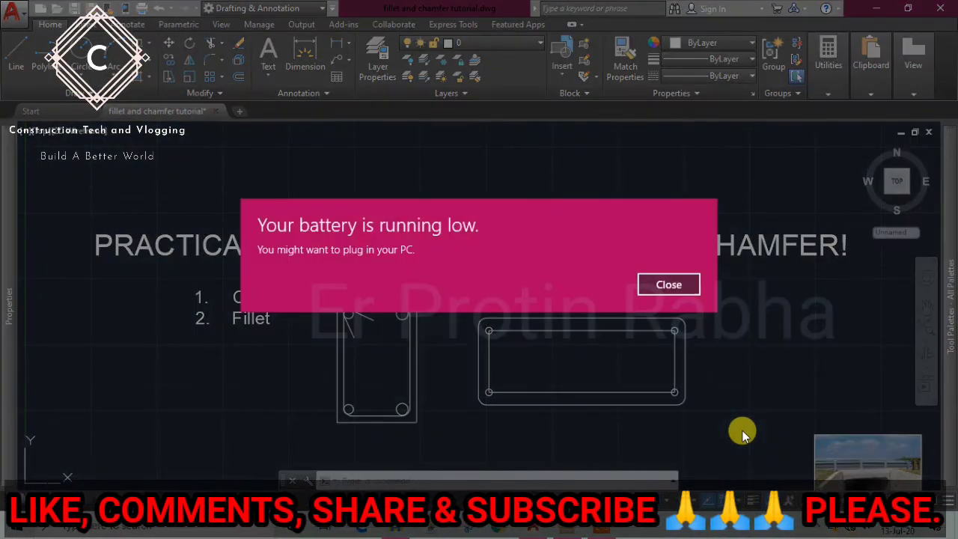
pyautogui.click(668, 284)
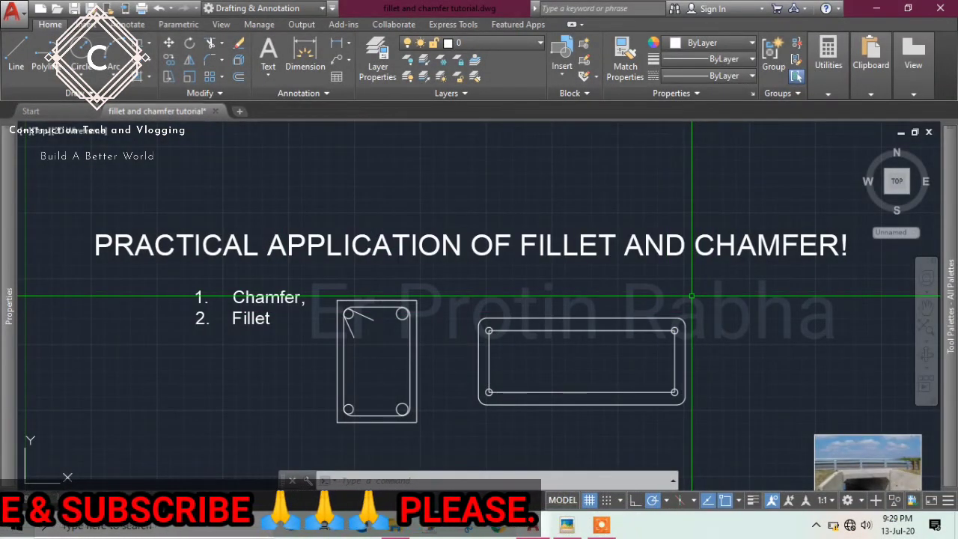